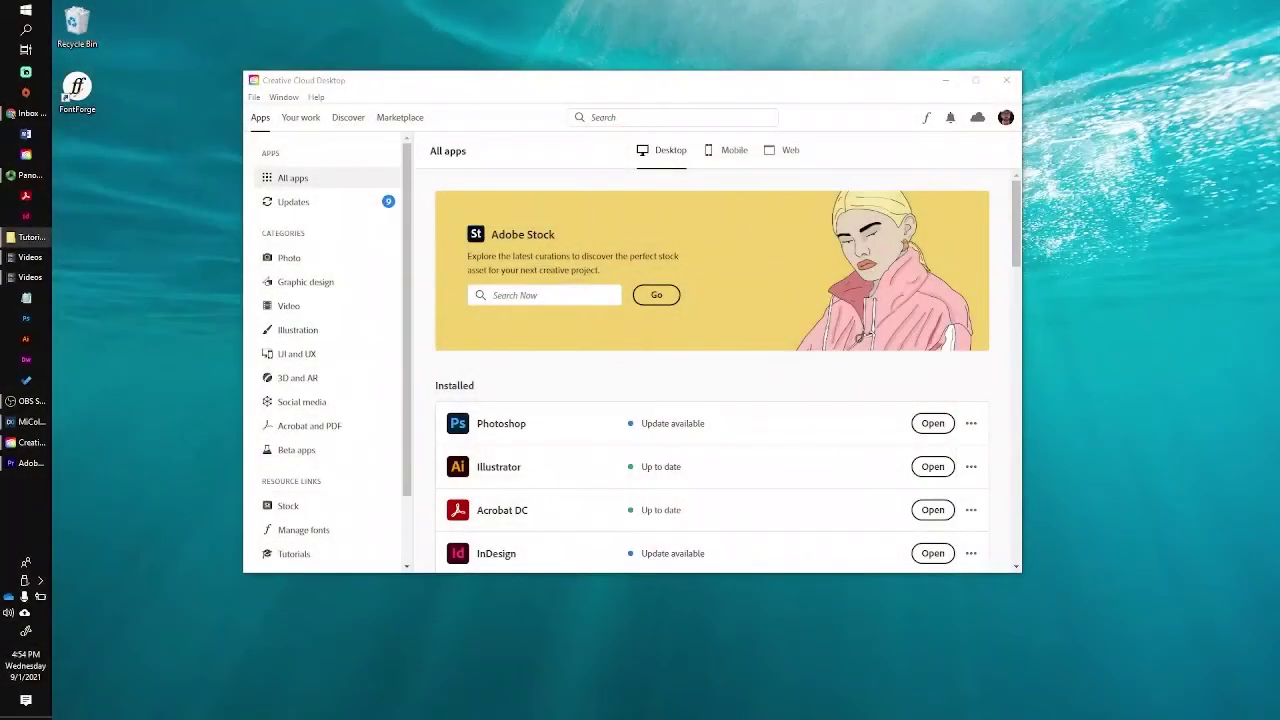
Launch Premiere Pro from Creative Cloud's Installed apps to open the TVbroadcasting-intro-to-premiere project.
left_click(614, 88)
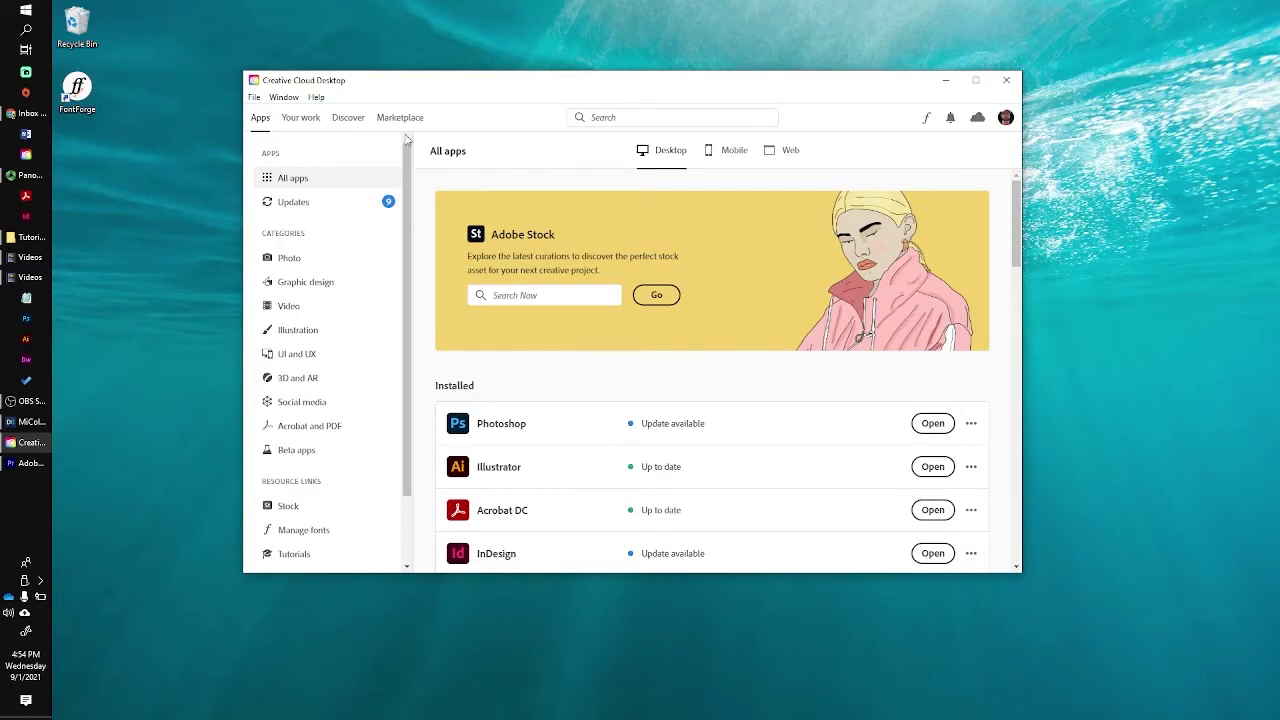
scroll(675, 457, "down", 3)
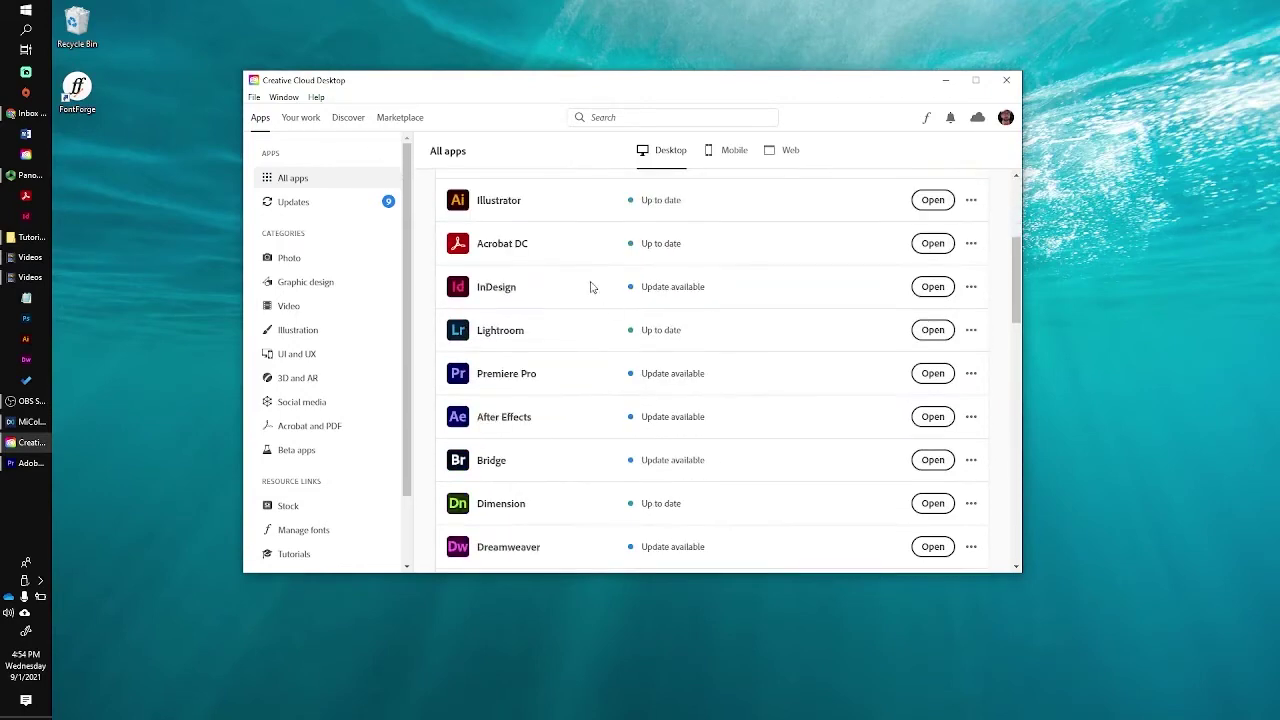
left_click(932, 373)
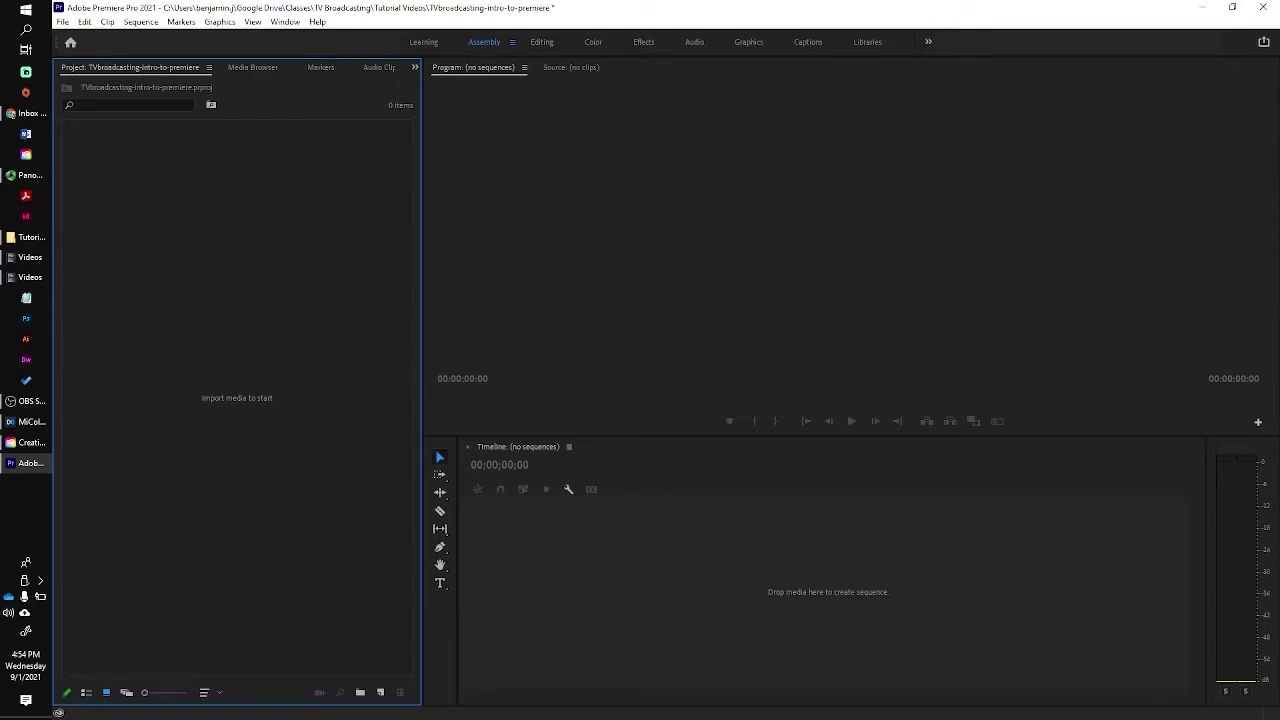
Import DJI_0016.MP4, MVI_4732.MOV and the two pexels clips from the Tutorial Videos folder.
left_click(30, 237)
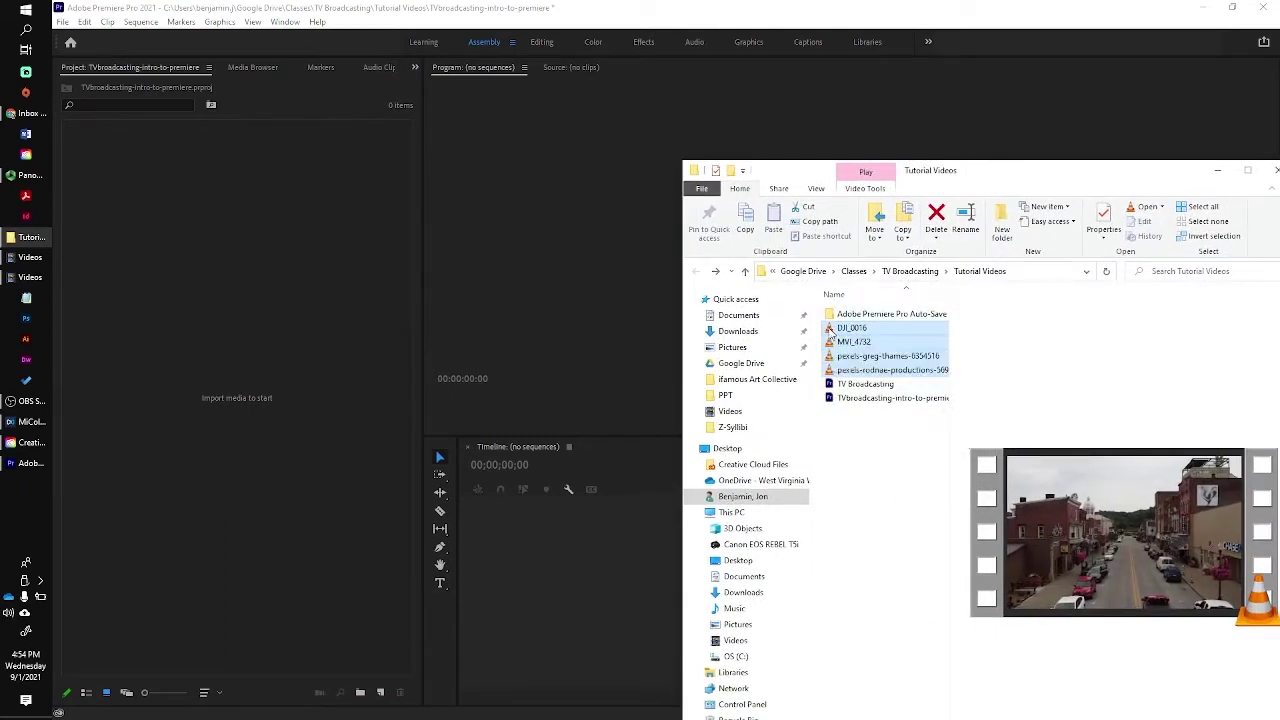
left_click_drag(830, 333, 280, 320)
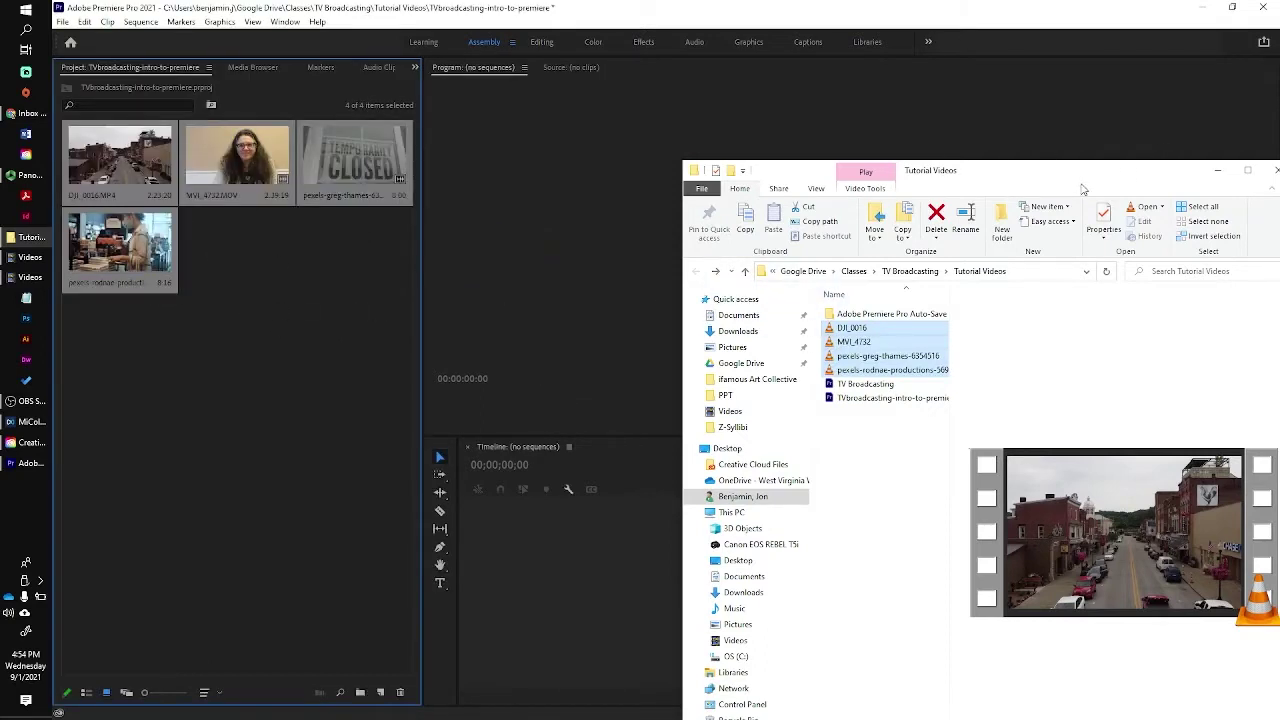
left_click_drag(1080, 186, 1279, 188)
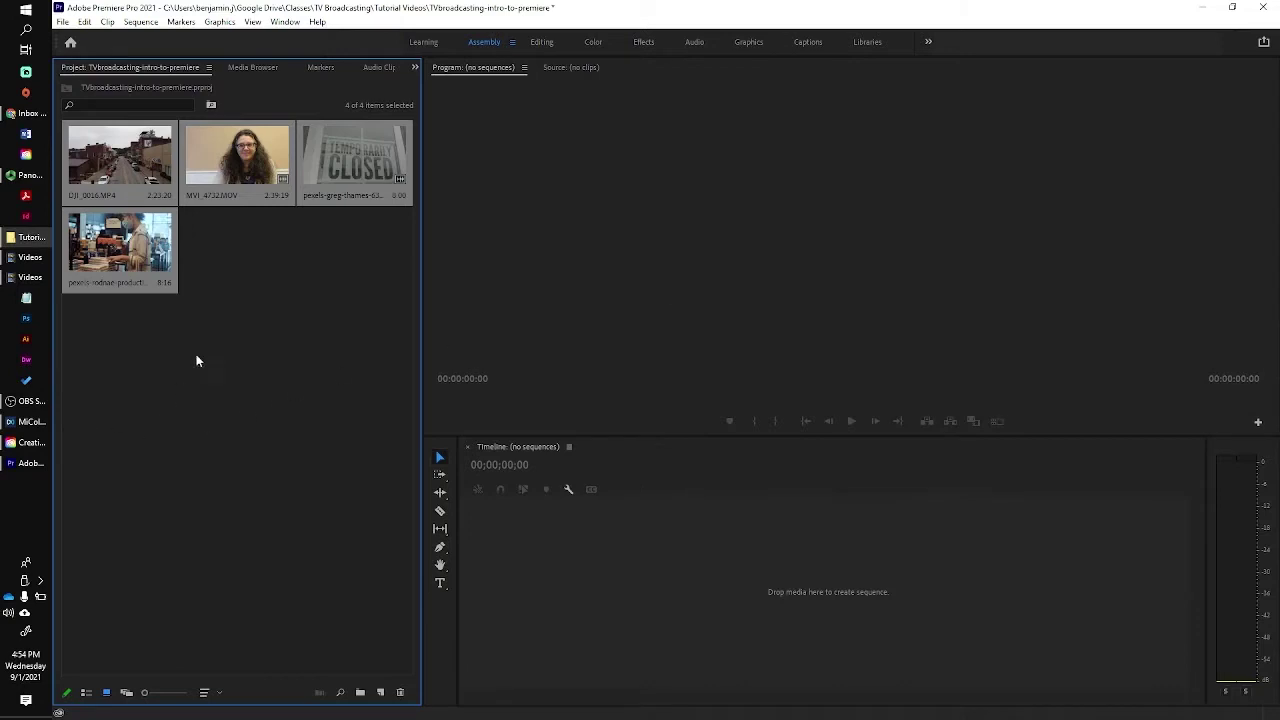
left_click(236, 325)
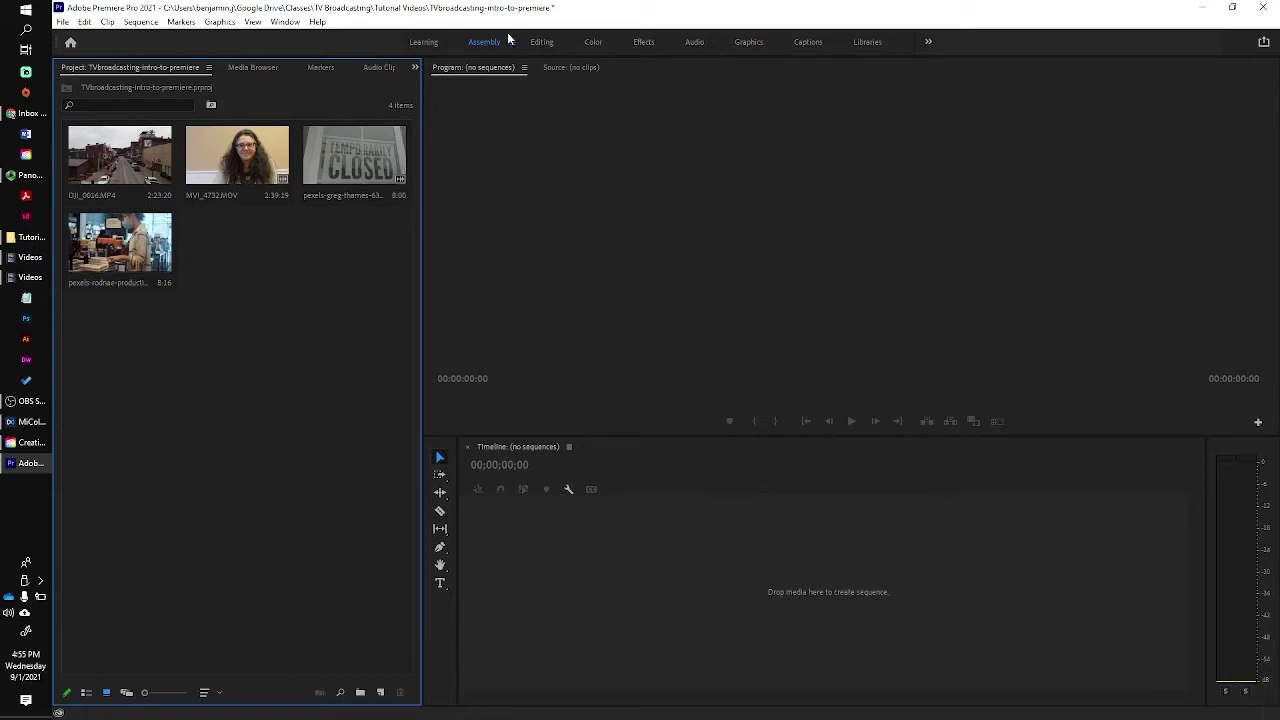
Switch to the Editing workspace and cue MVI_4732.MOV in the Source monitor at 00:00:21:00.
left_click(543, 43)
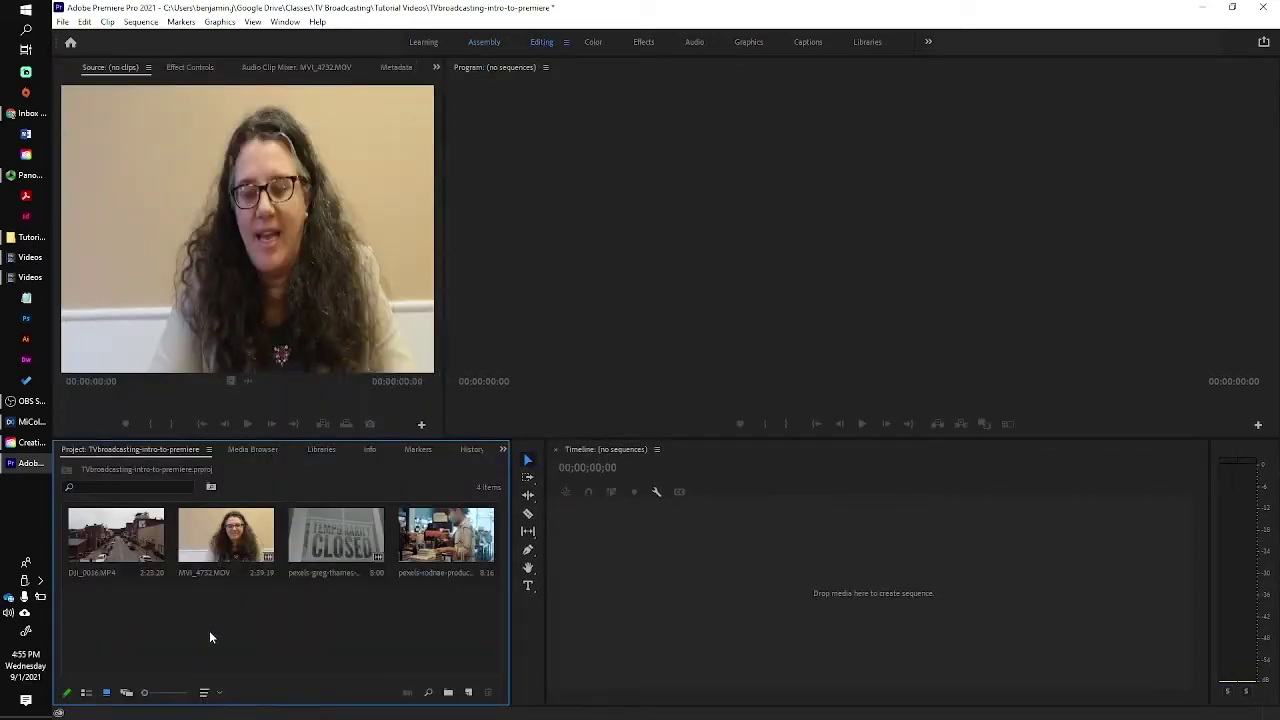
double_click(220, 542)
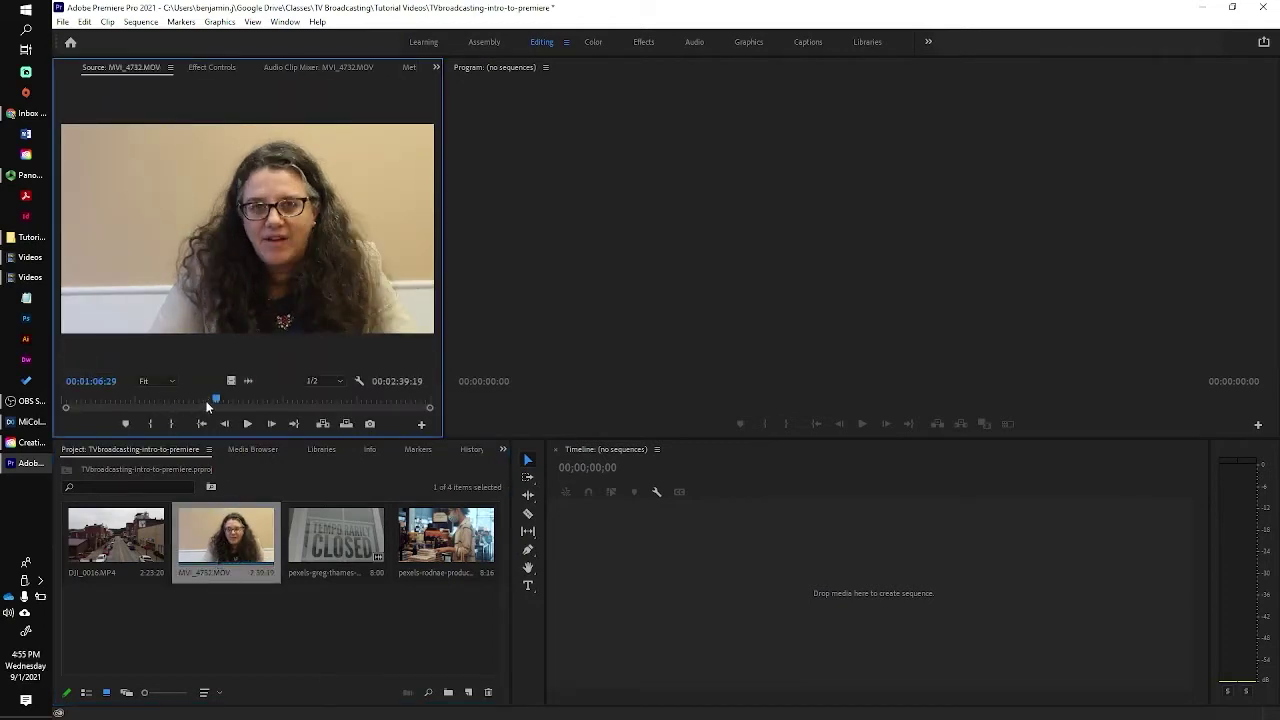
left_click_drag(217, 402, 108, 403)
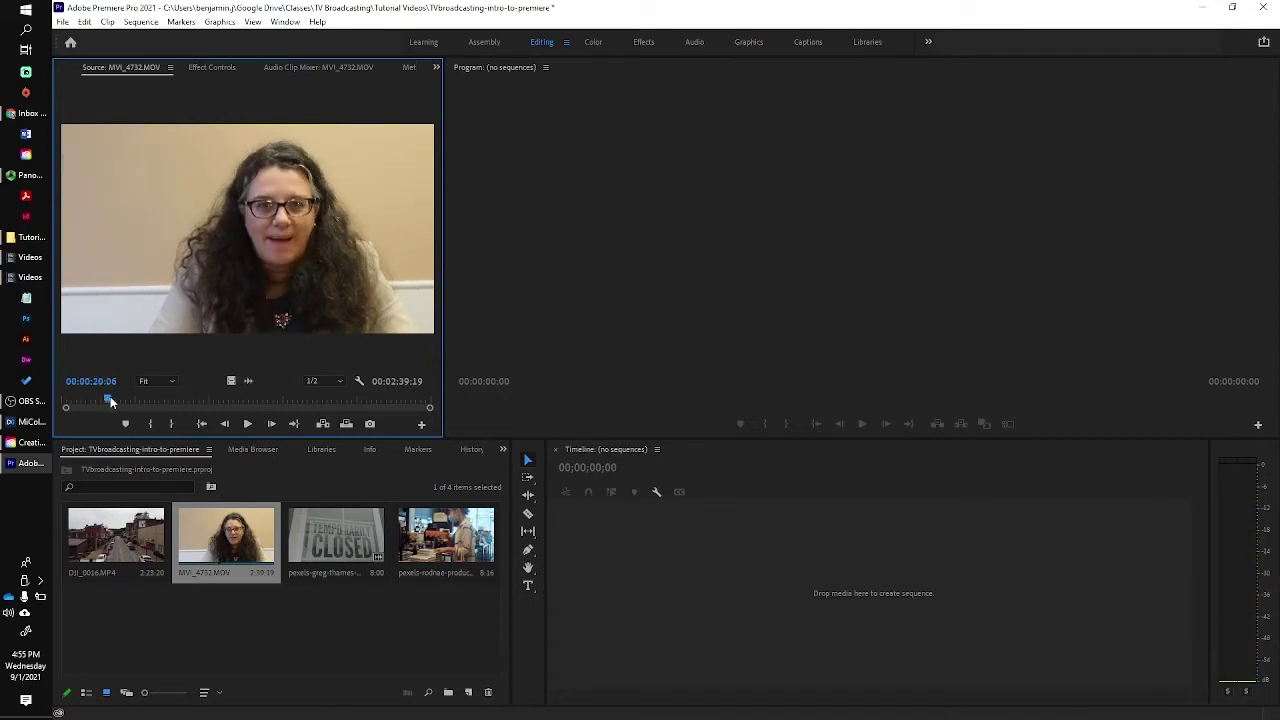
key("space")
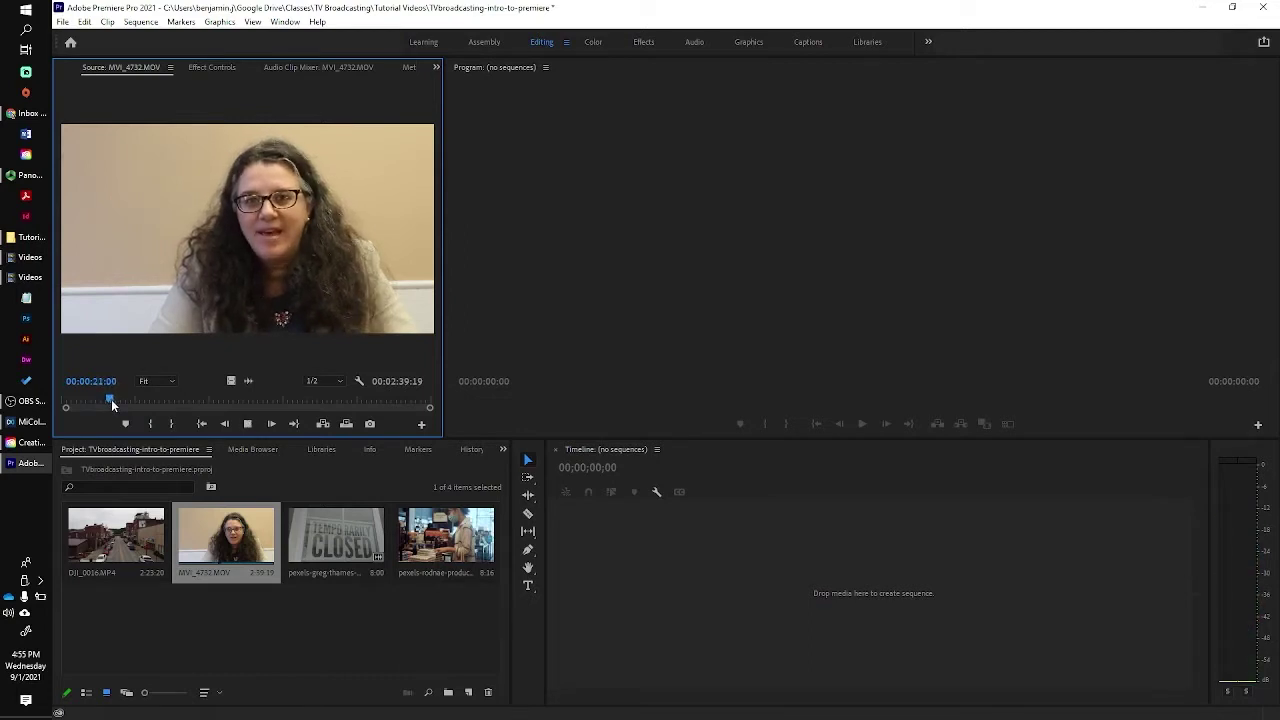
left_click(111, 399)
key("space")
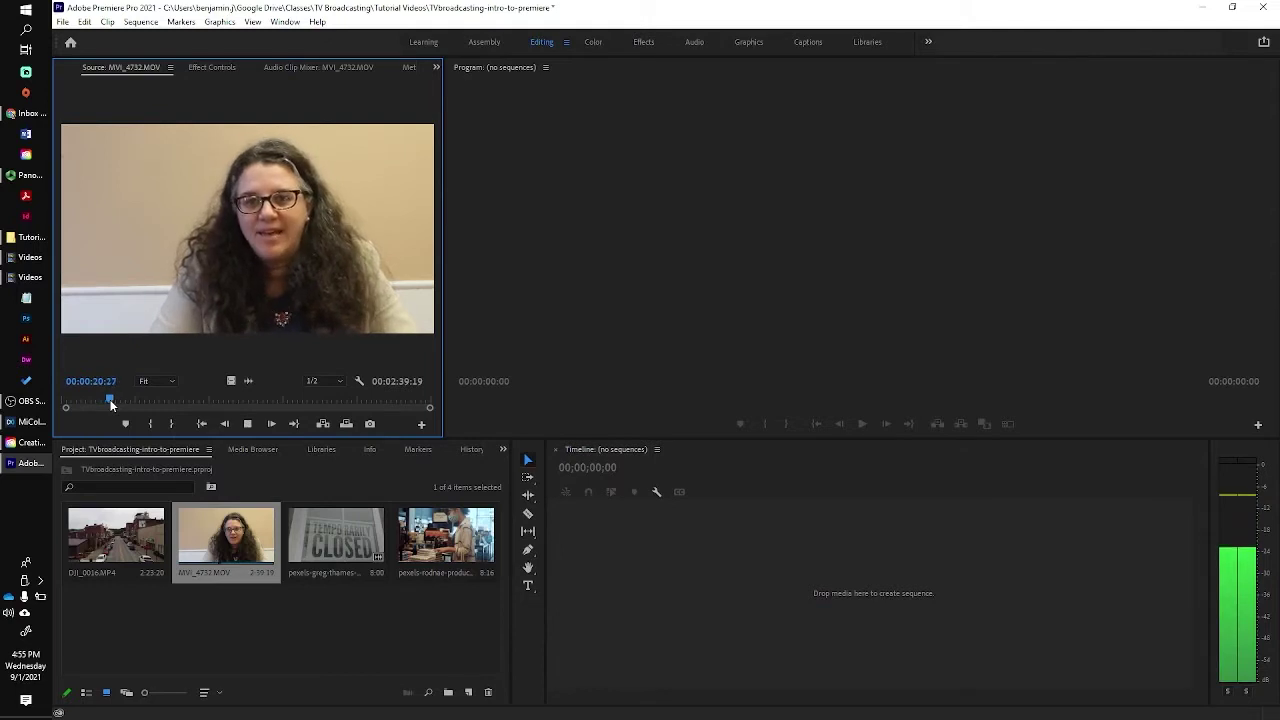
key("space")
key("space")
left_click(111, 404)
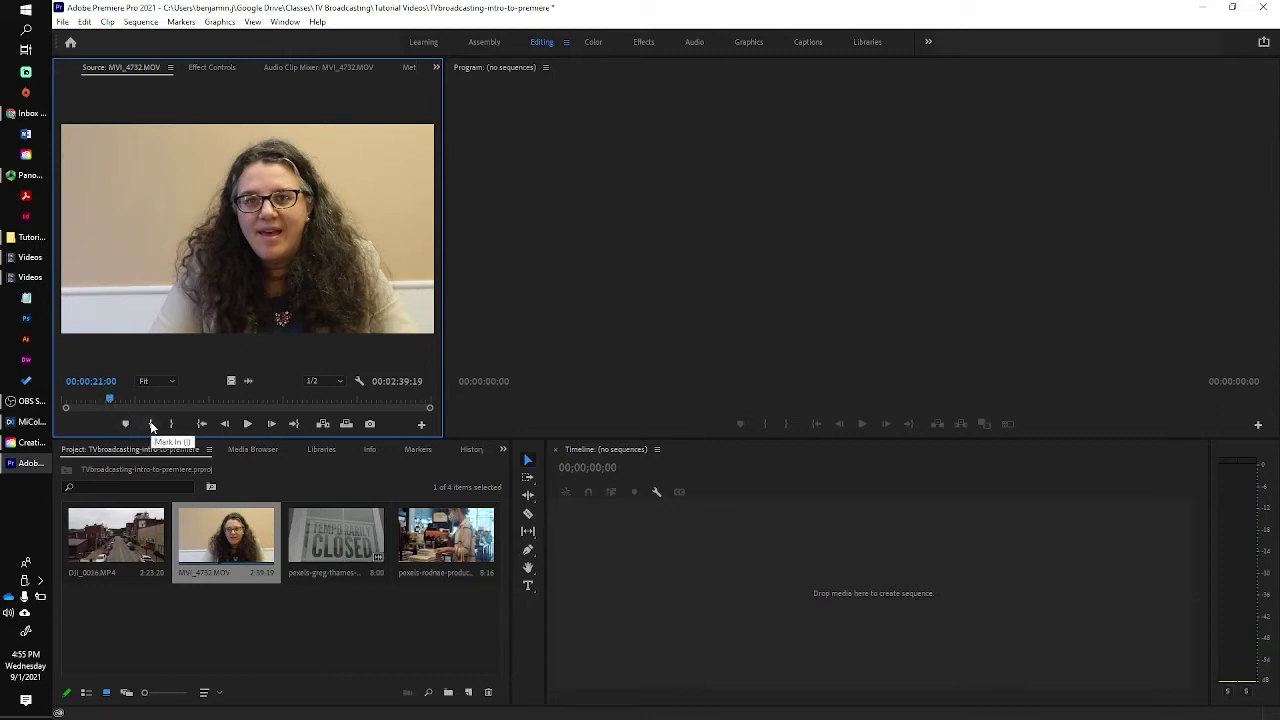
Mark MVI_4732 In at 00:00:21:00 and Out at 00:01:28:28, with a marker at 00:00:28:09.
left_click(152, 424)
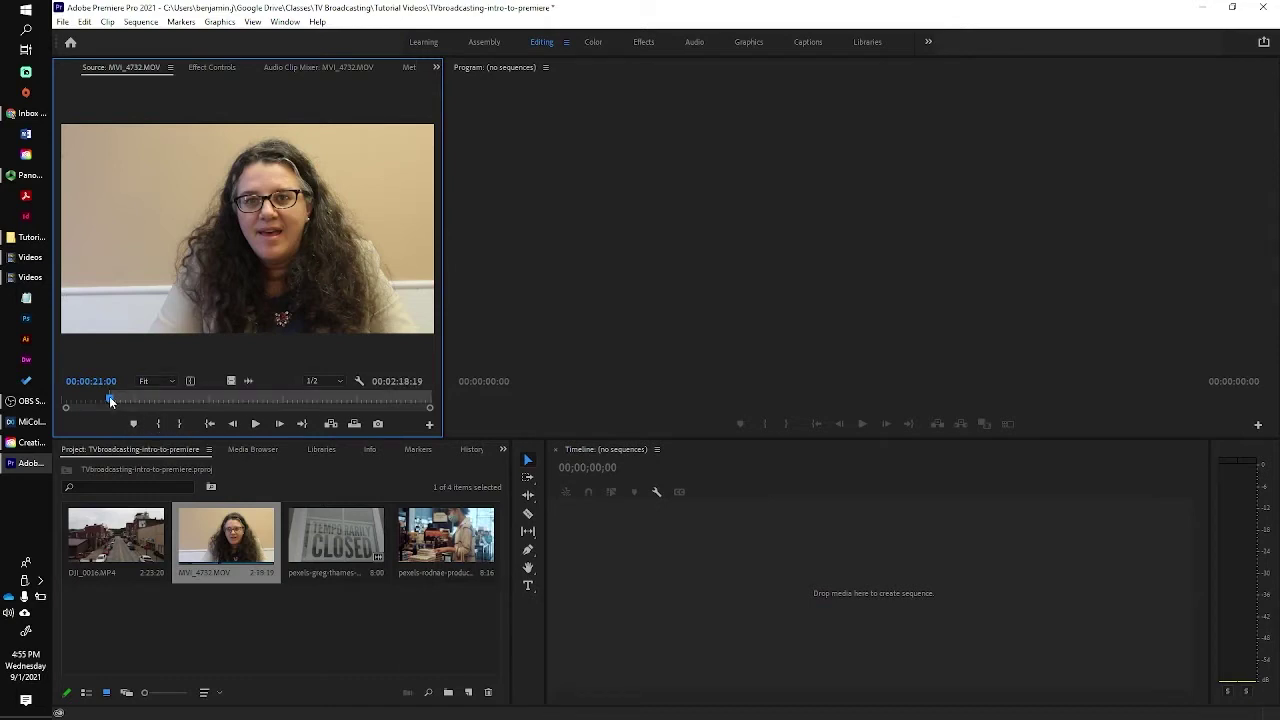
left_click_drag(111, 401, 279, 401)
key("space")
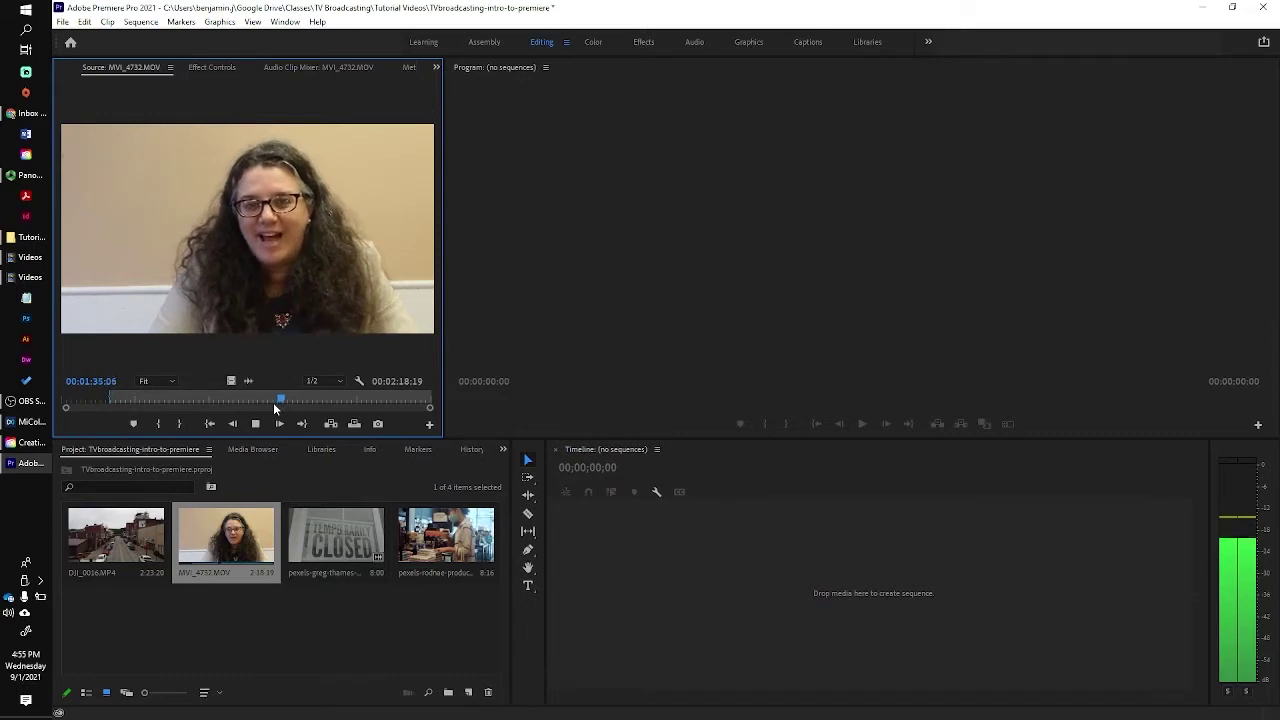
left_click(264, 396)
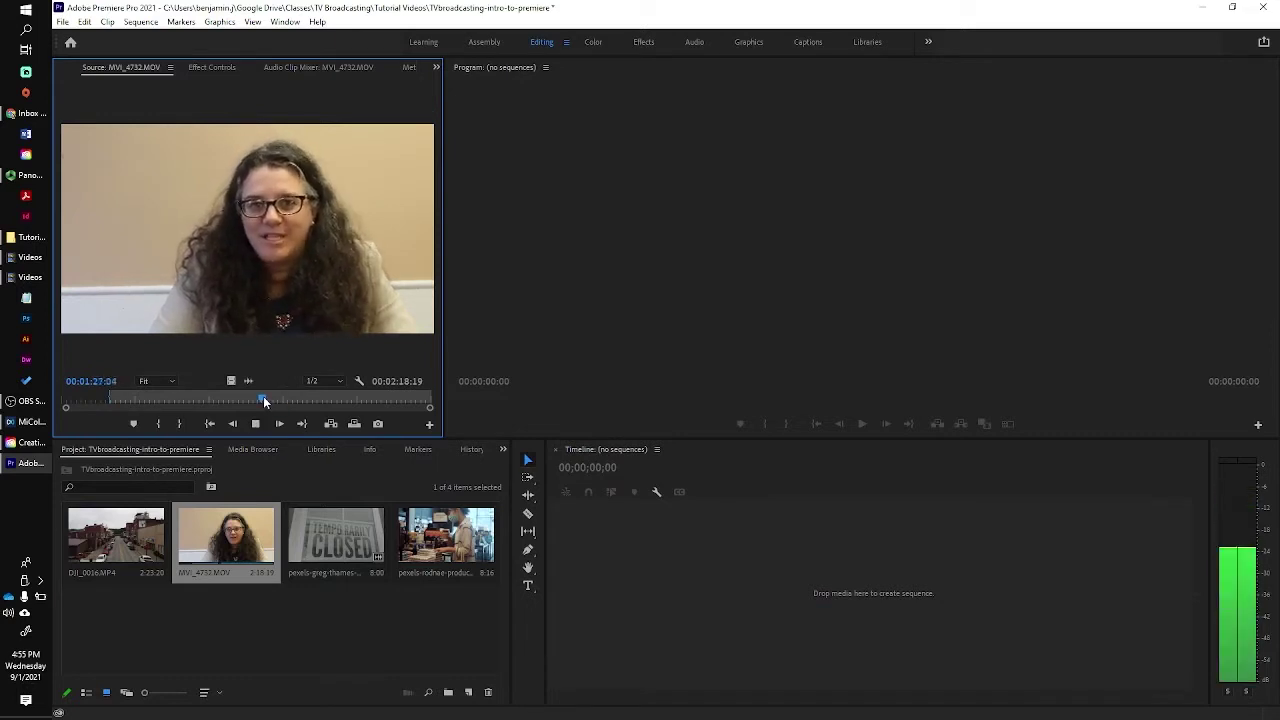
key("space")
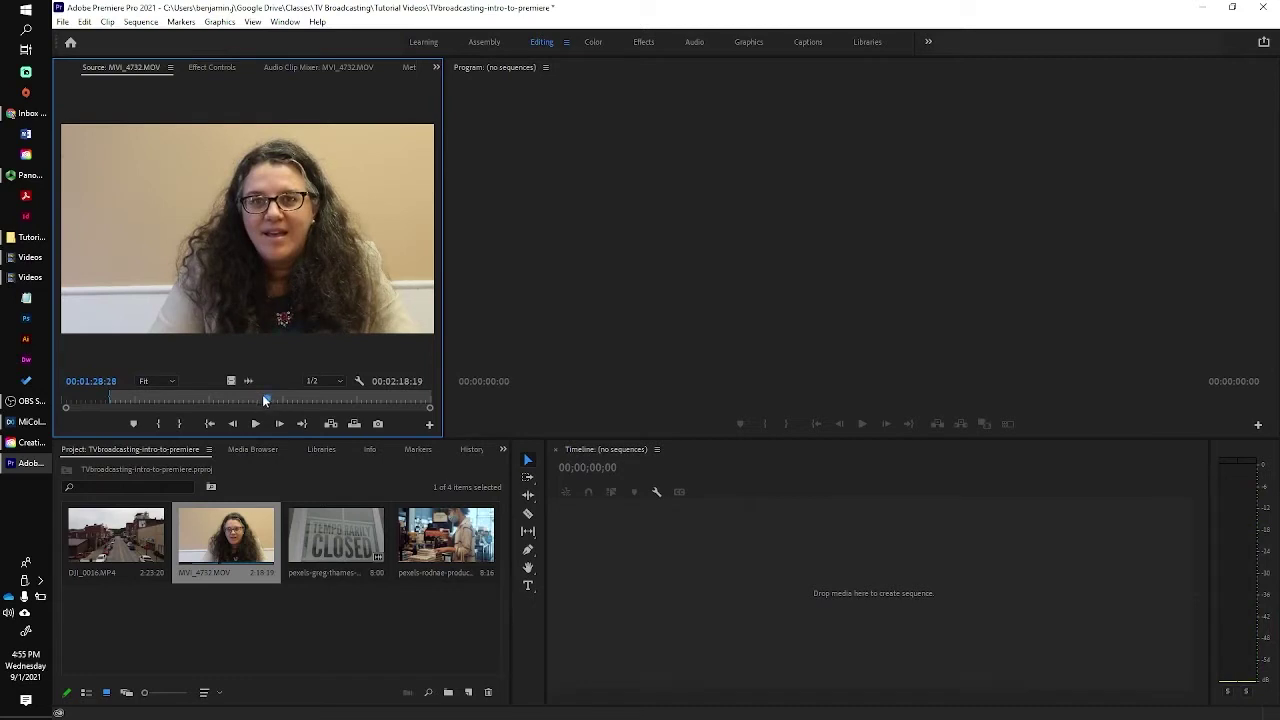
left_click(185, 424)
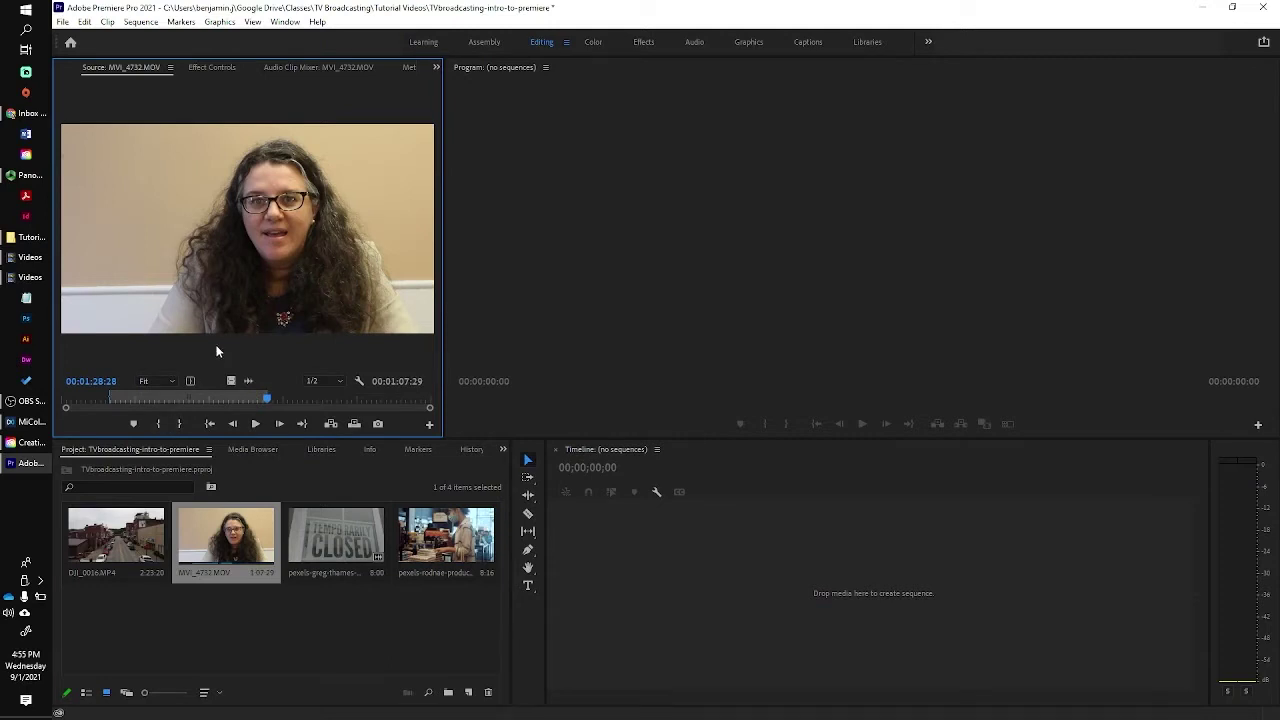
left_click(127, 395)
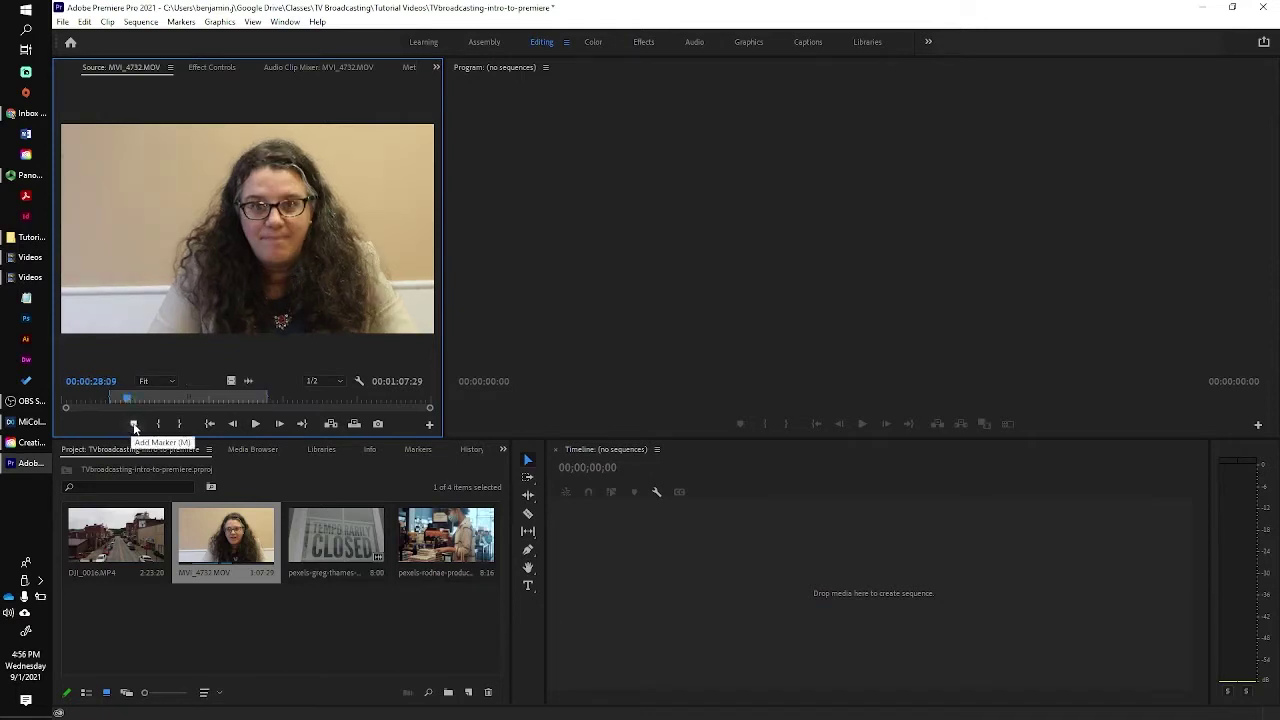
left_click(134, 424)
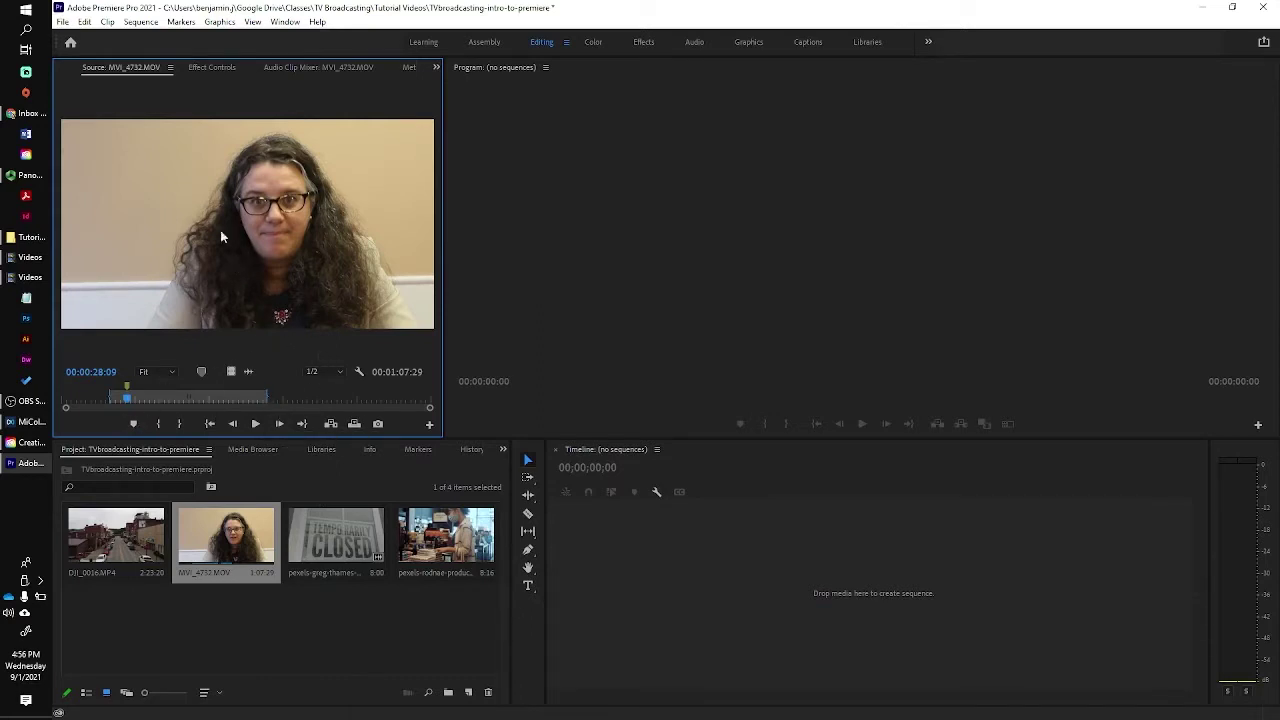
Drag the trimmed interview onto the empty Timeline, creating a 00:01:07:29 MVI_4732 sequence.
left_click_drag(360, 253, 689, 569)
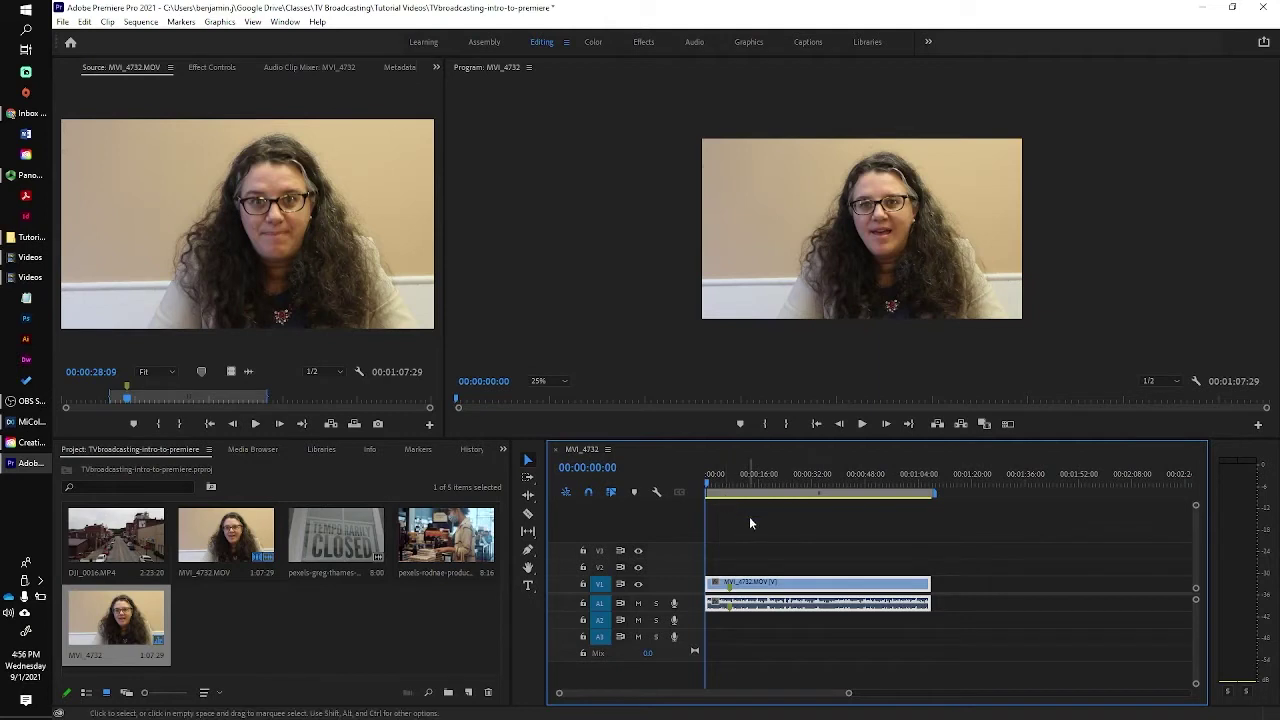
key("space")
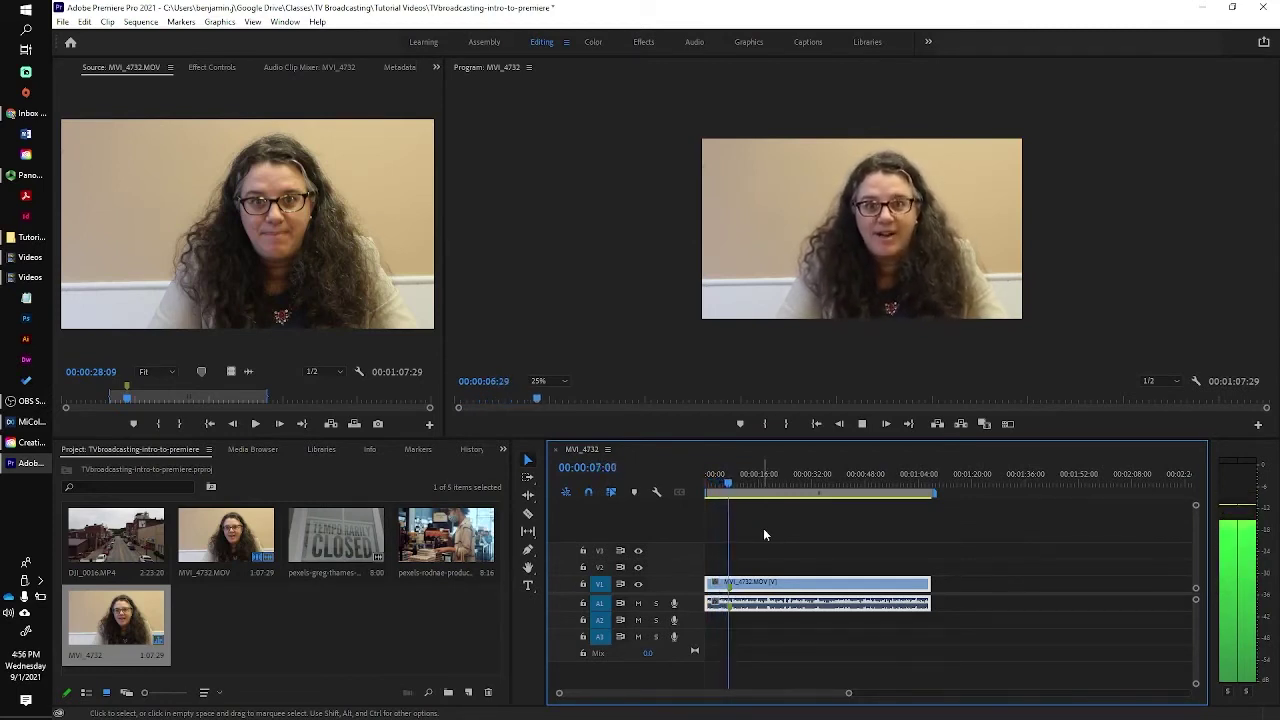
key("space")
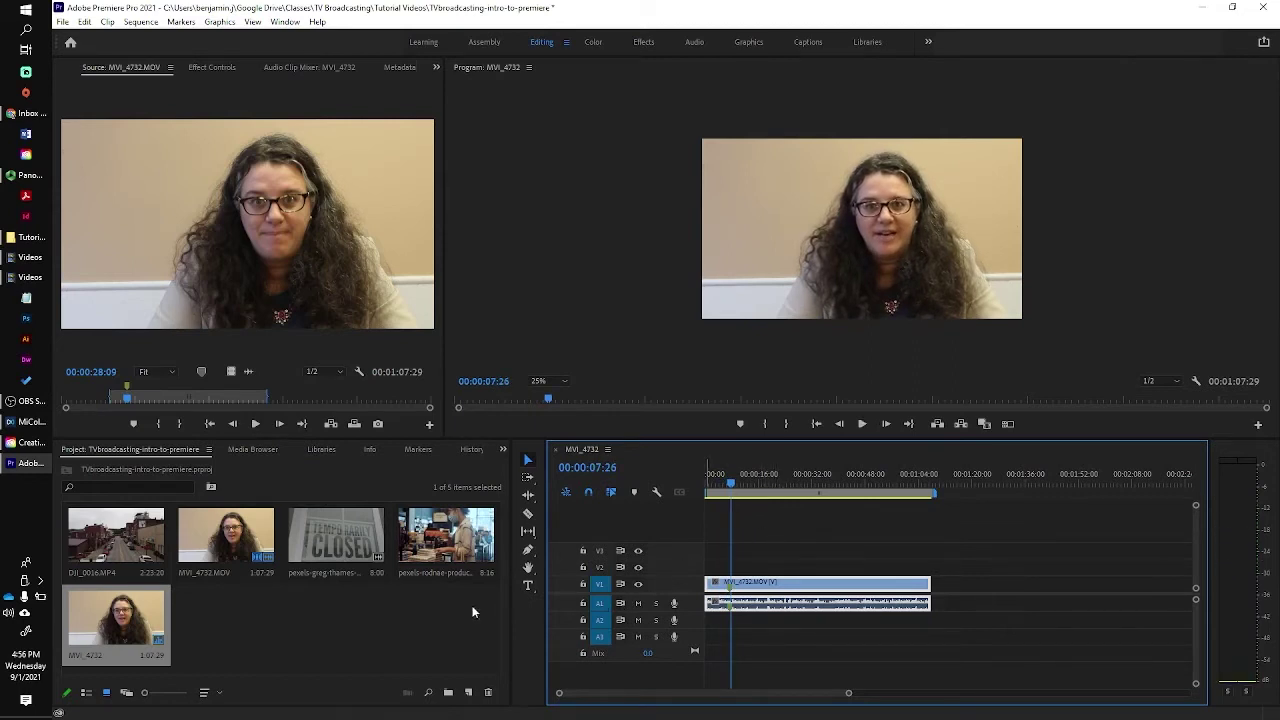
left_click_drag(124, 556, 736, 576)
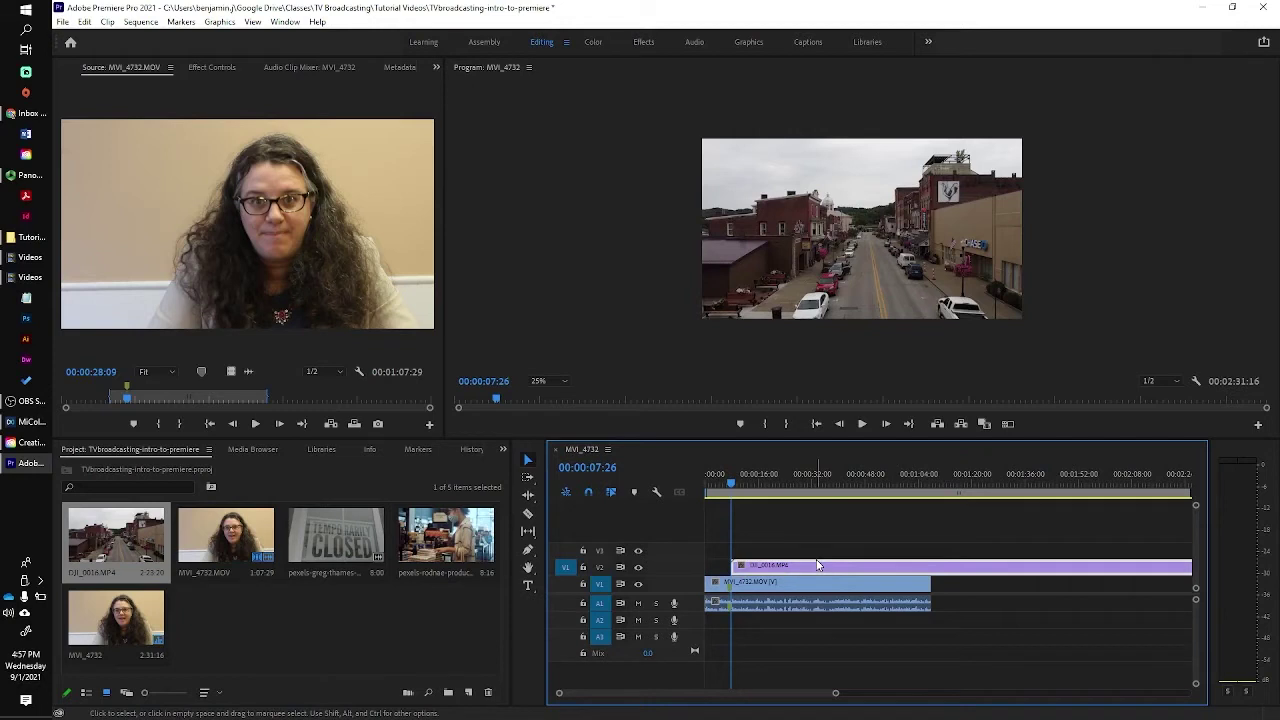
key("ctrl+z")
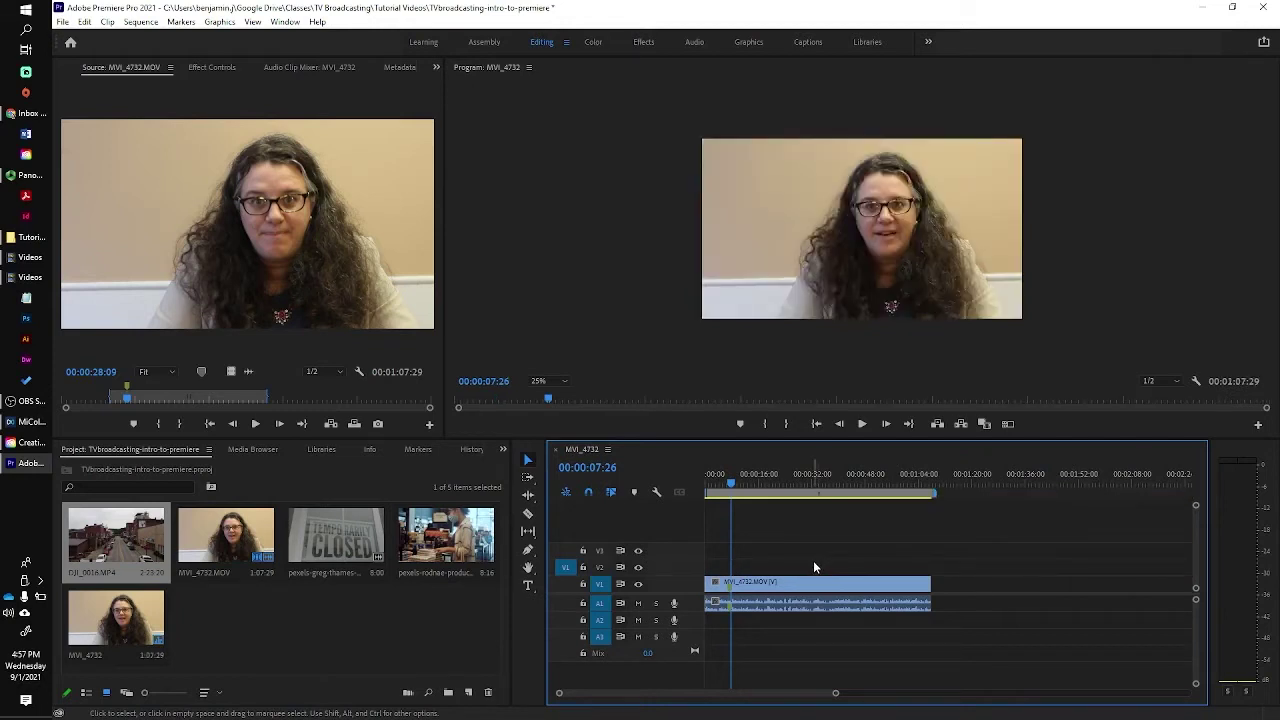
Load DJI_0016.MP4, set its In point near 54 seconds, and target only video track V2.
double_click(116, 544)
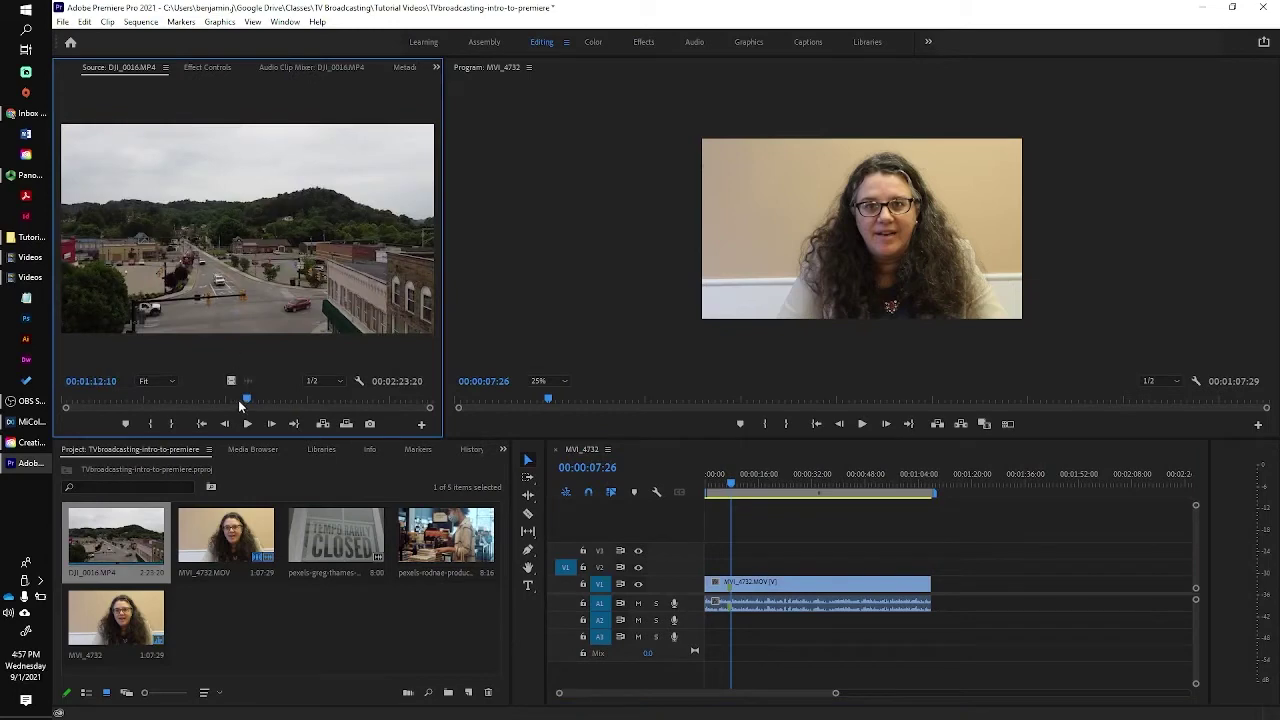
mouse_move(240, 402)
left_mouse_down()
mouse_move(204, 405)
mouse_move(347, 418)
mouse_move(364, 411)
mouse_move(343, 405)
mouse_move(355, 399)
mouse_move(402, 406)
left_mouse_up()
key("i")
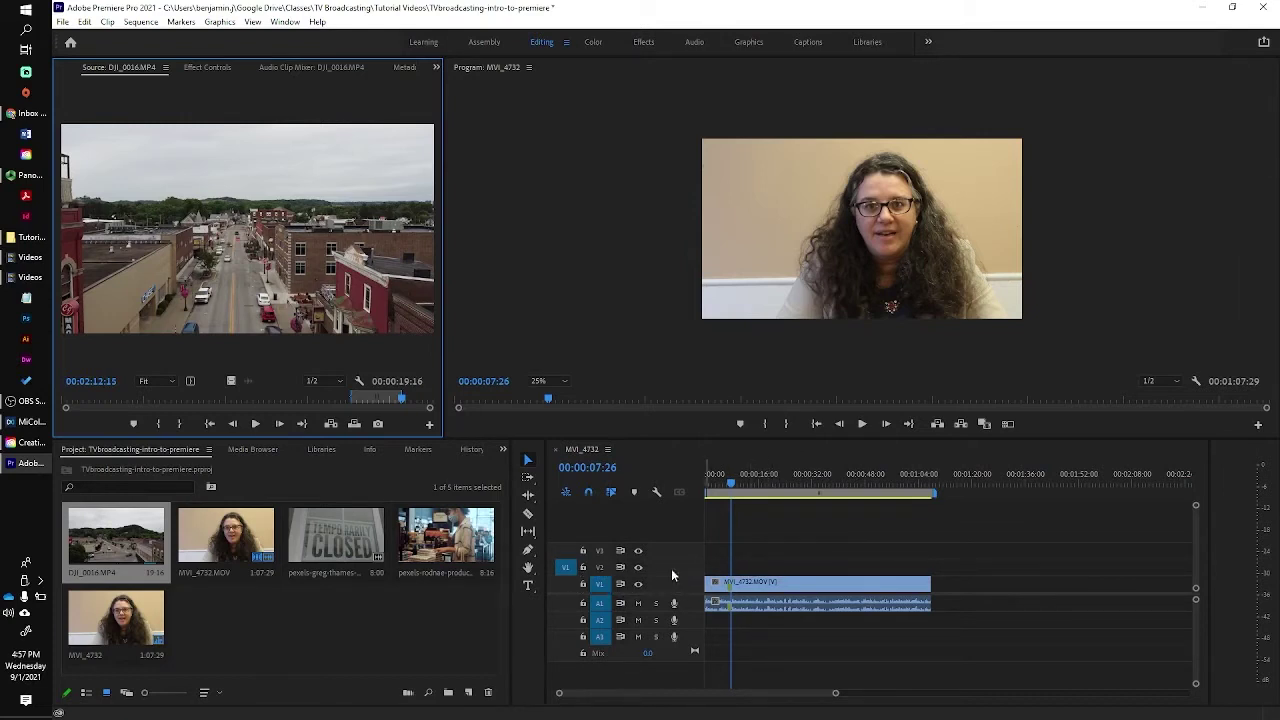
left_click(600, 603)
left_click(564, 568)
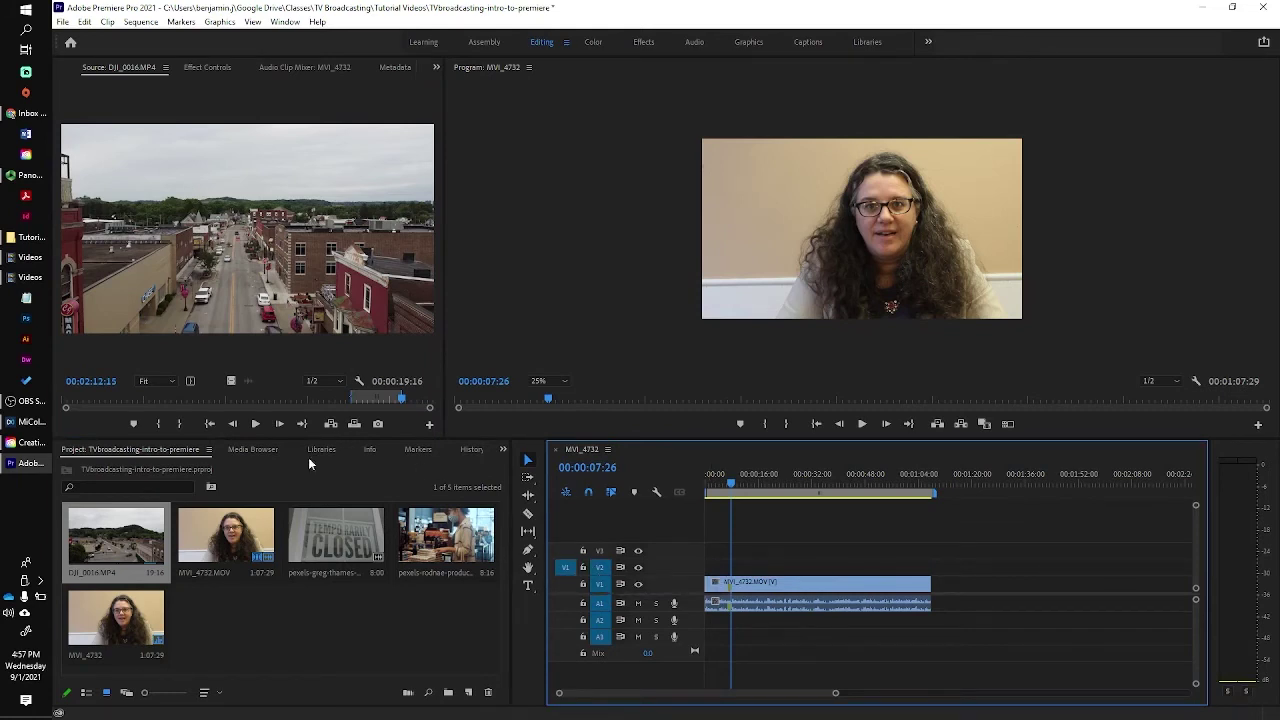
Place the DJI_0016 shot on V2, shorten its end, and play back the cutaway.
left_click_drag(257, 262, 735, 567)
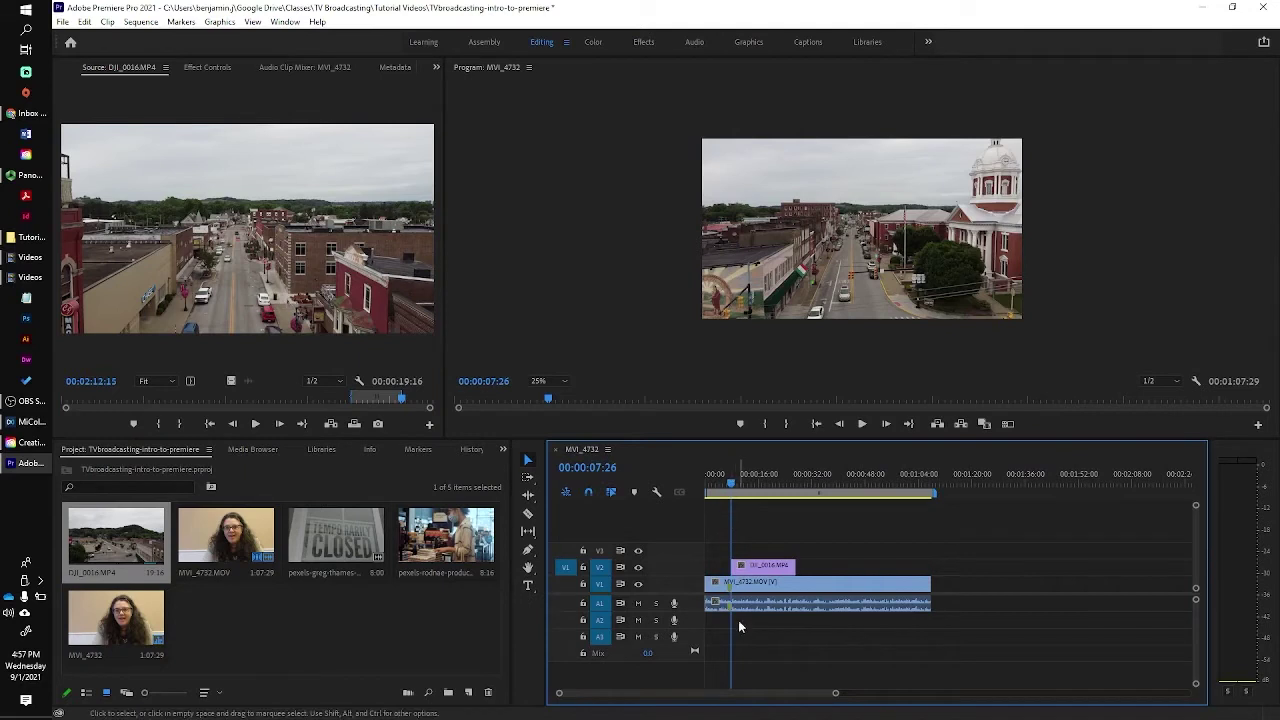
left_click_drag(795, 566, 757, 566)
left_click(726, 487)
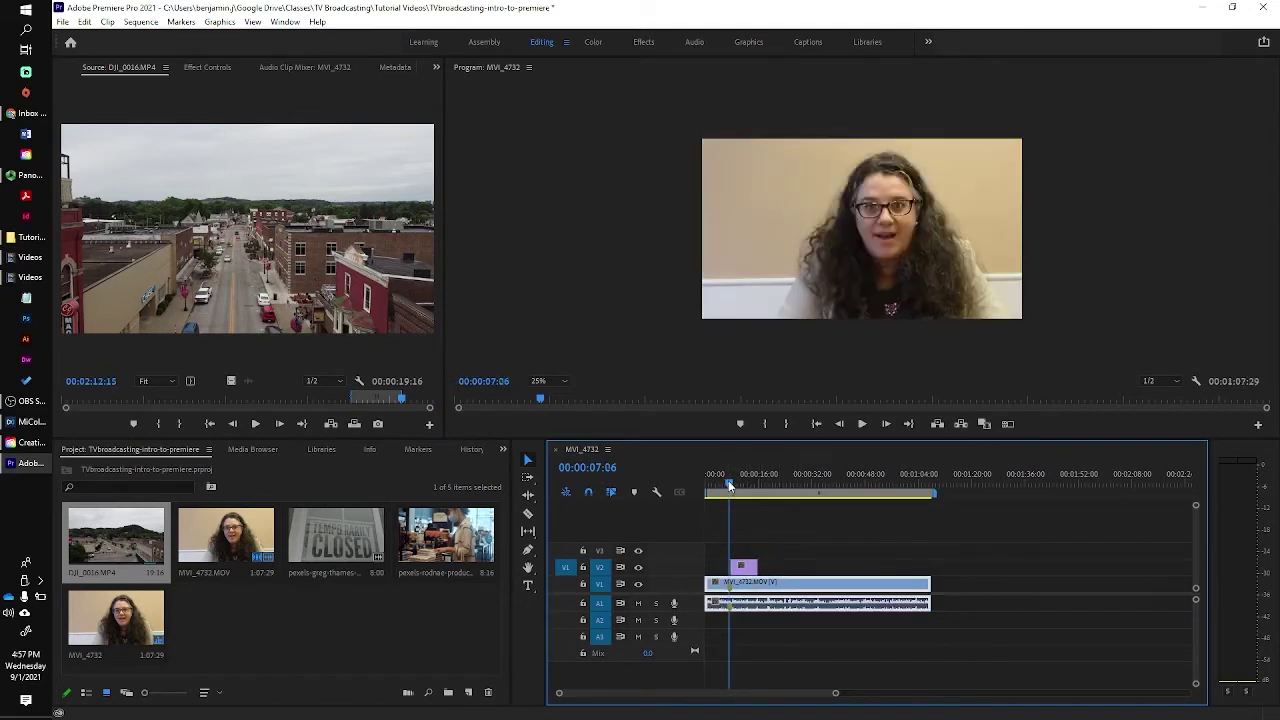
key("space")
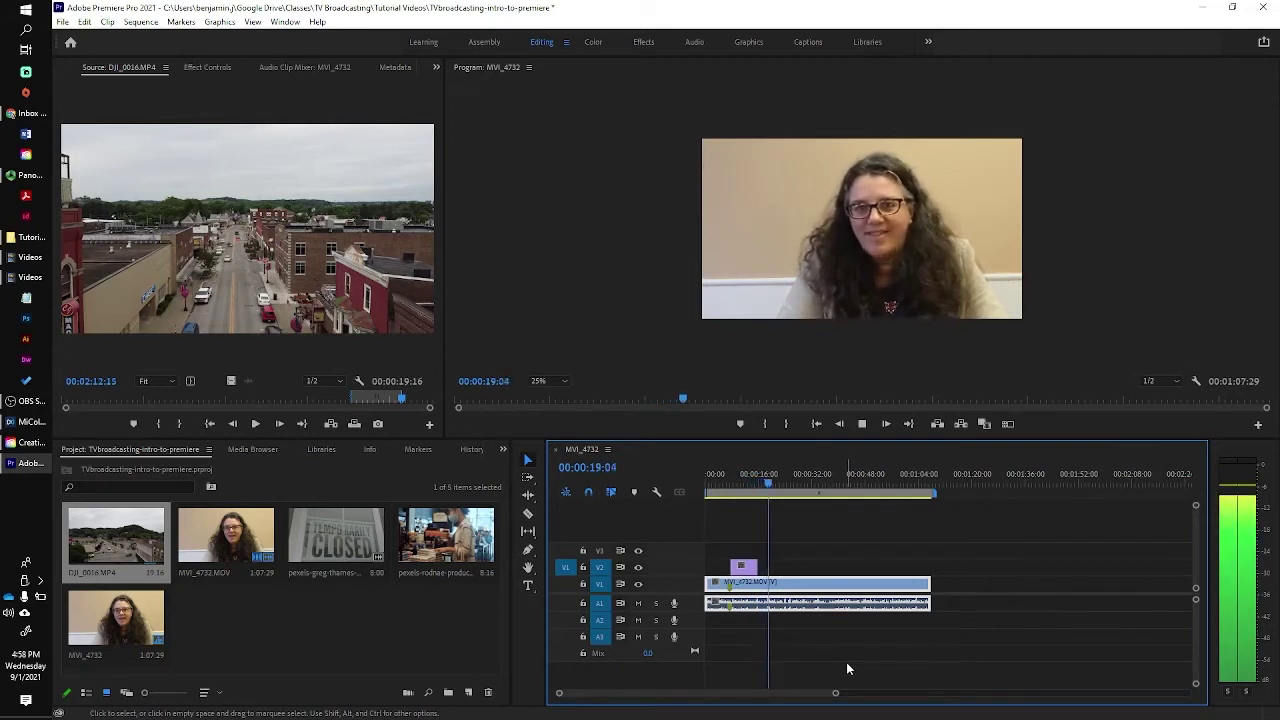
key("space")
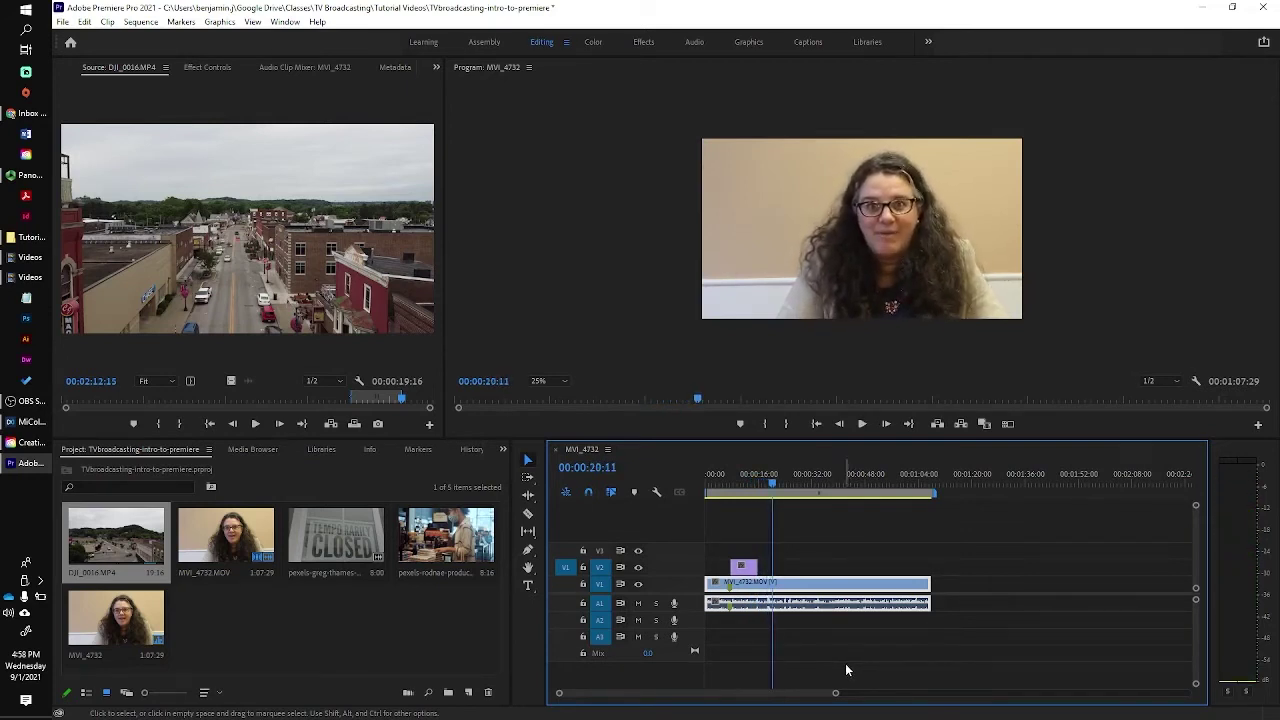
Preview the pexels-rodnae-productions bookstore clip and drop it on V2 after the drone shot.
left_click(451, 548)
double_click(448, 546)
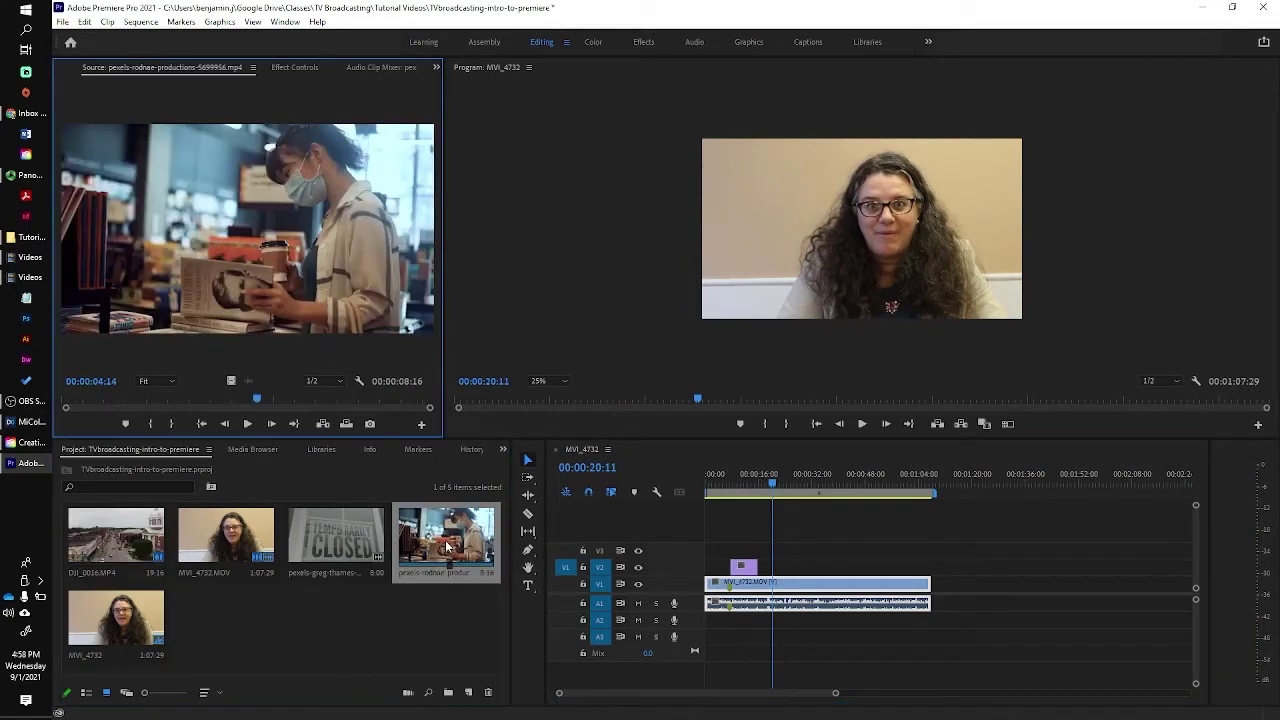
left_click_drag(257, 402, 183, 398)
left_click_drag(260, 247, 785, 572)
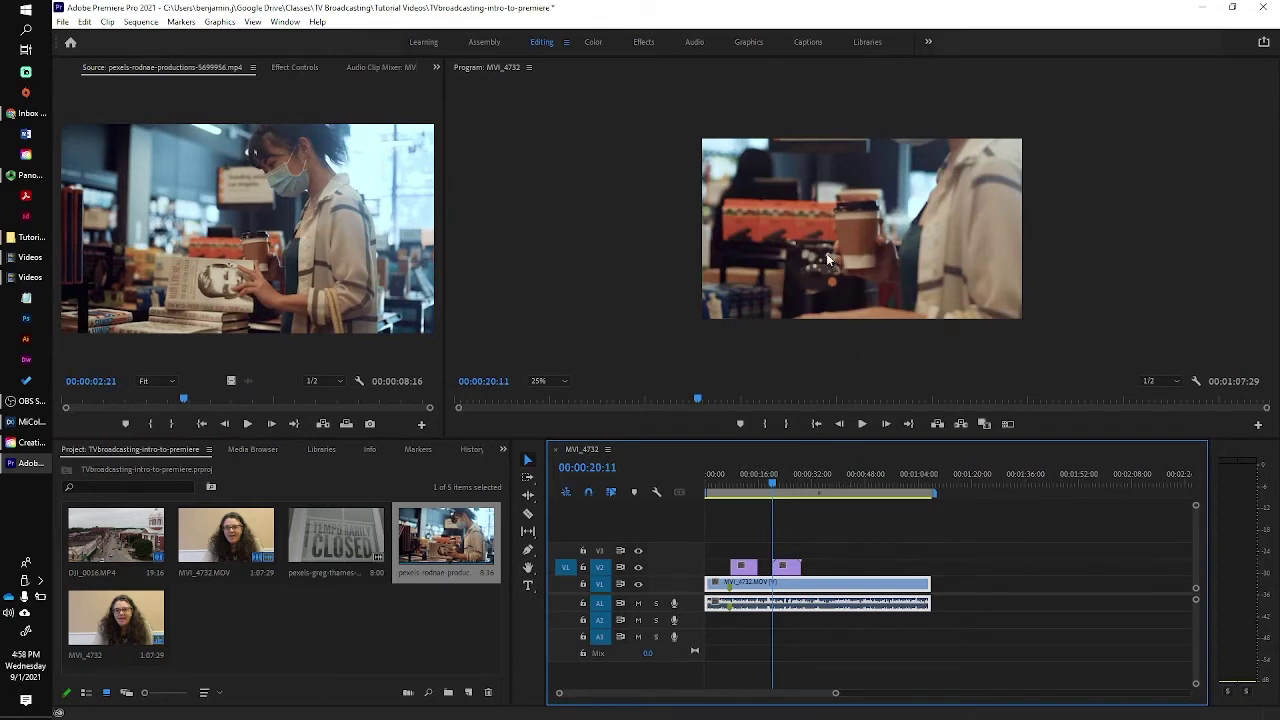
Shrink the bookstore clip in the Program Monitor by dragging its corner until it fits the frame.
left_click(880, 254)
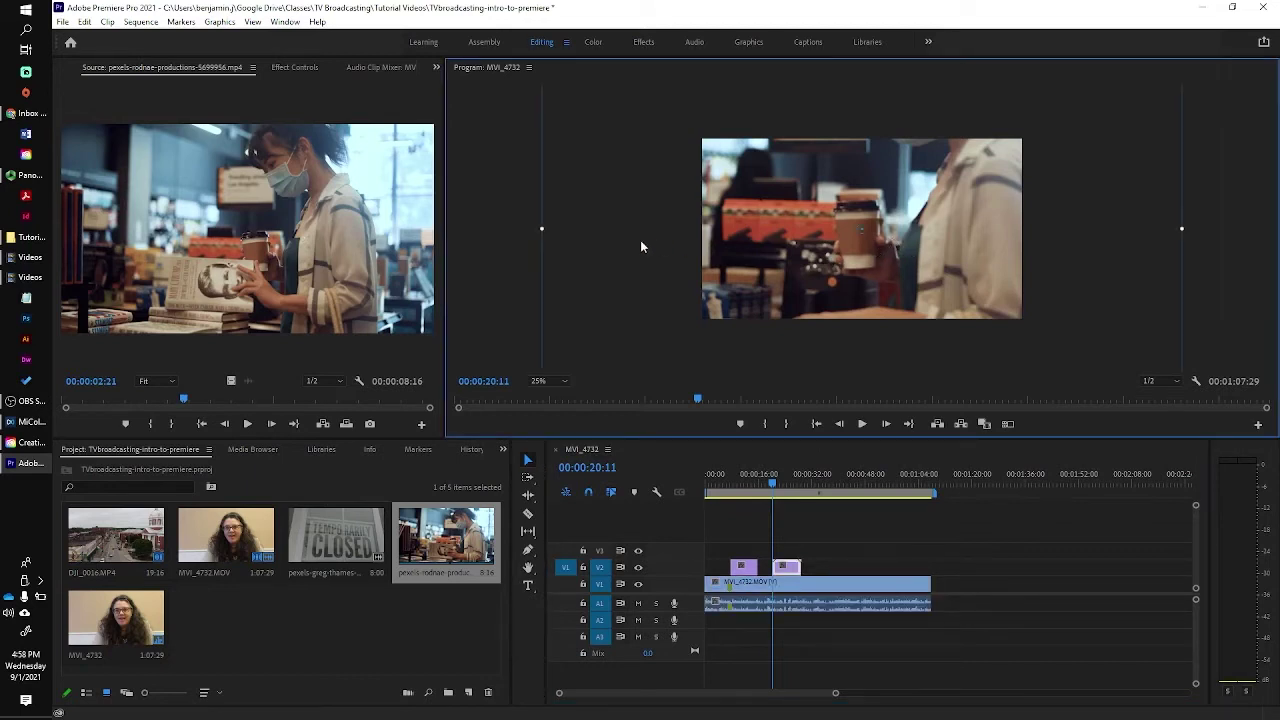
left_click_drag(543, 229, 698, 236)
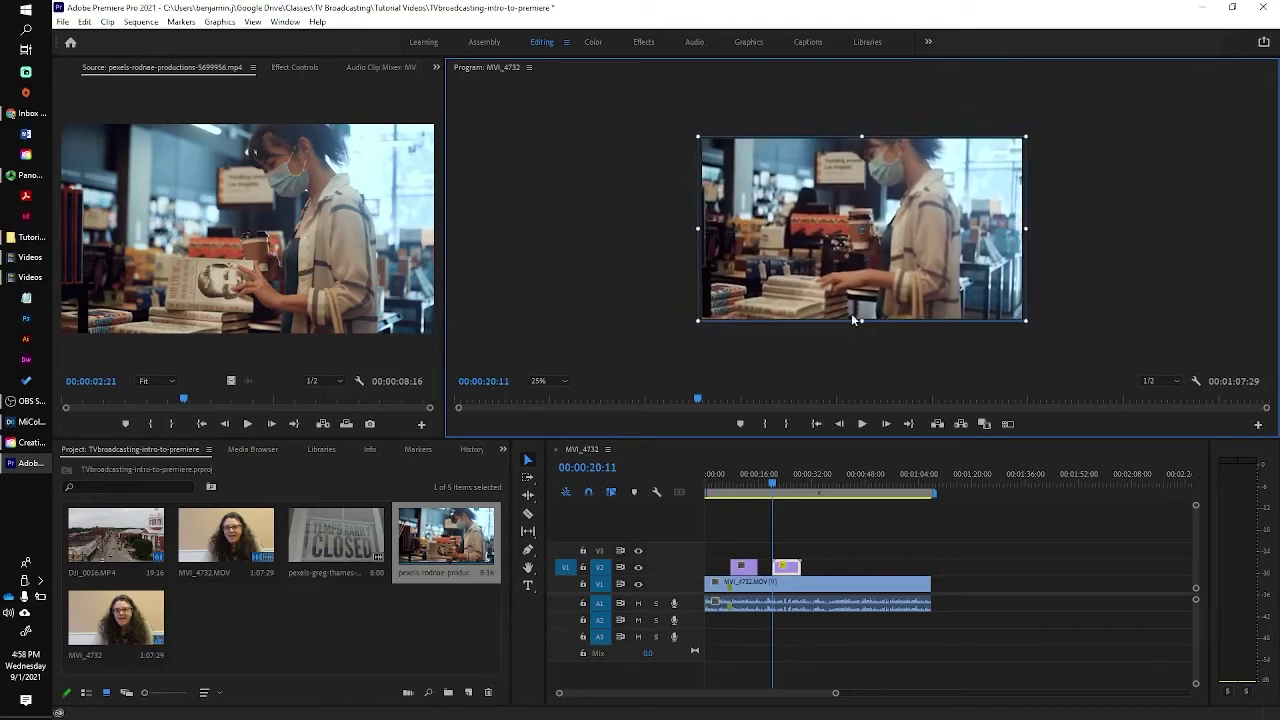
left_click_drag(774, 486, 769, 488)
Trim the end of the bookstore clip on V2 and replay the cut to check it.
key("space")
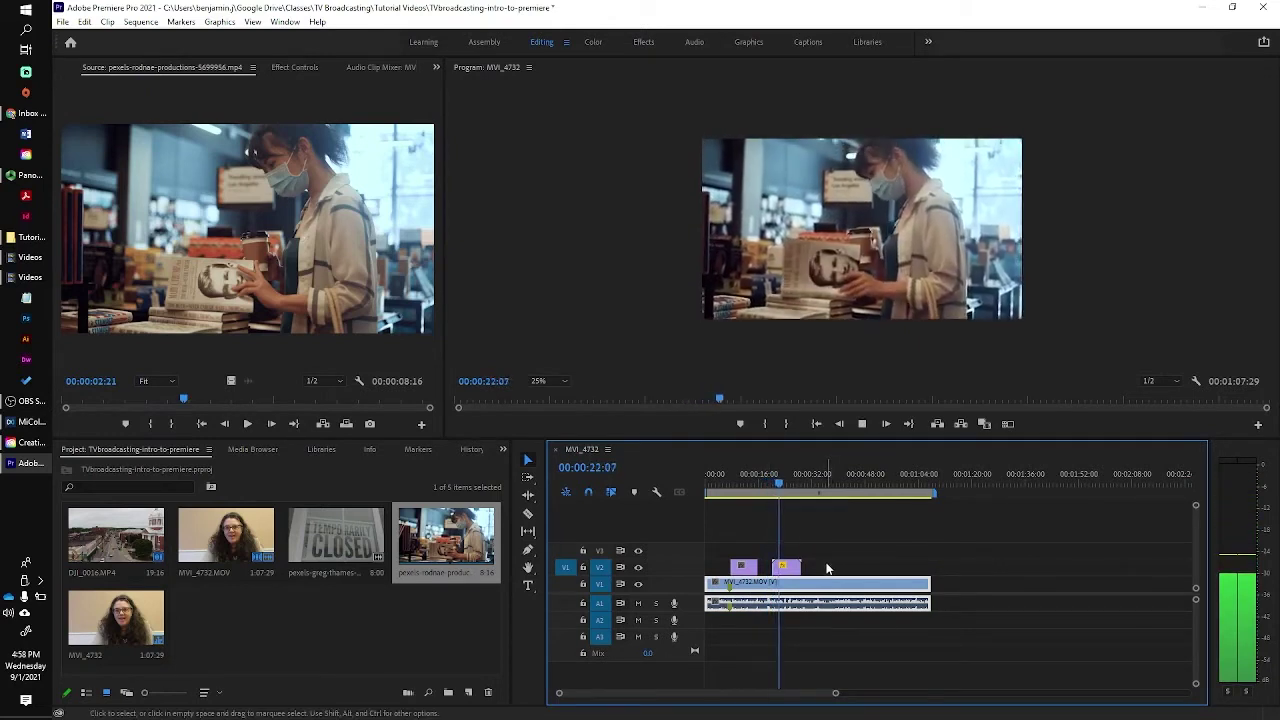
key("space")
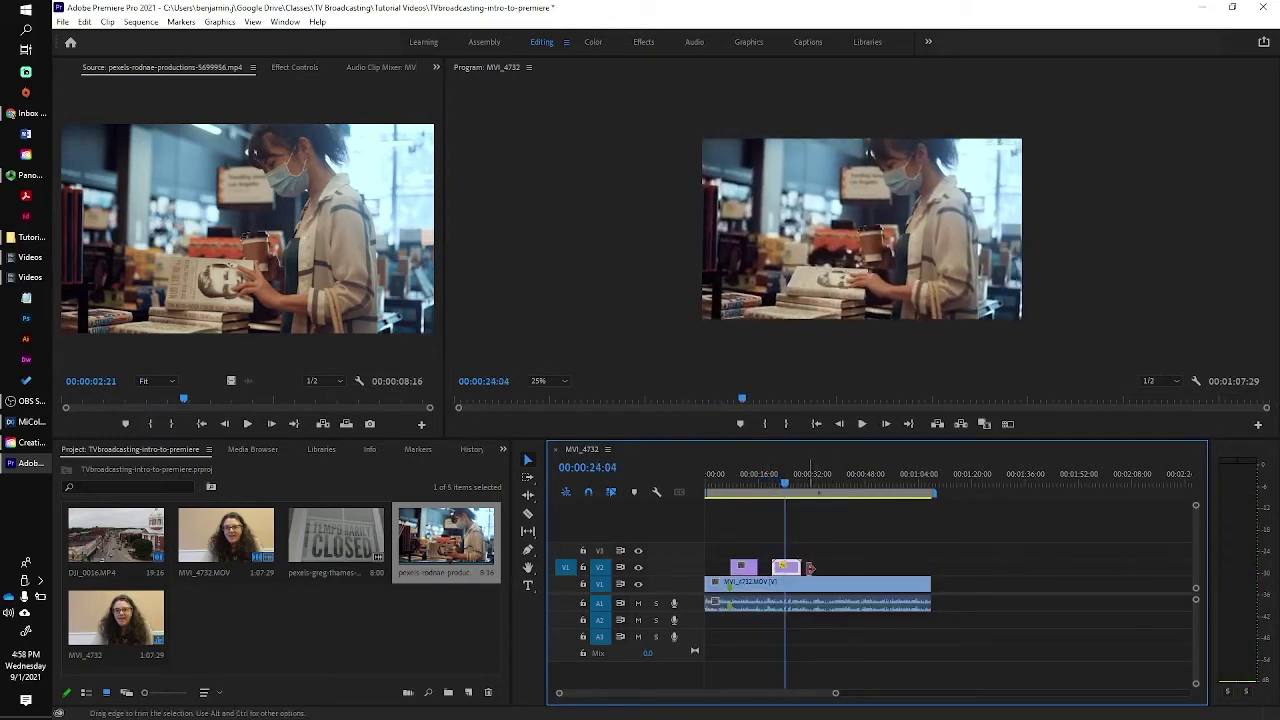
left_click_drag(810, 567, 781, 567)
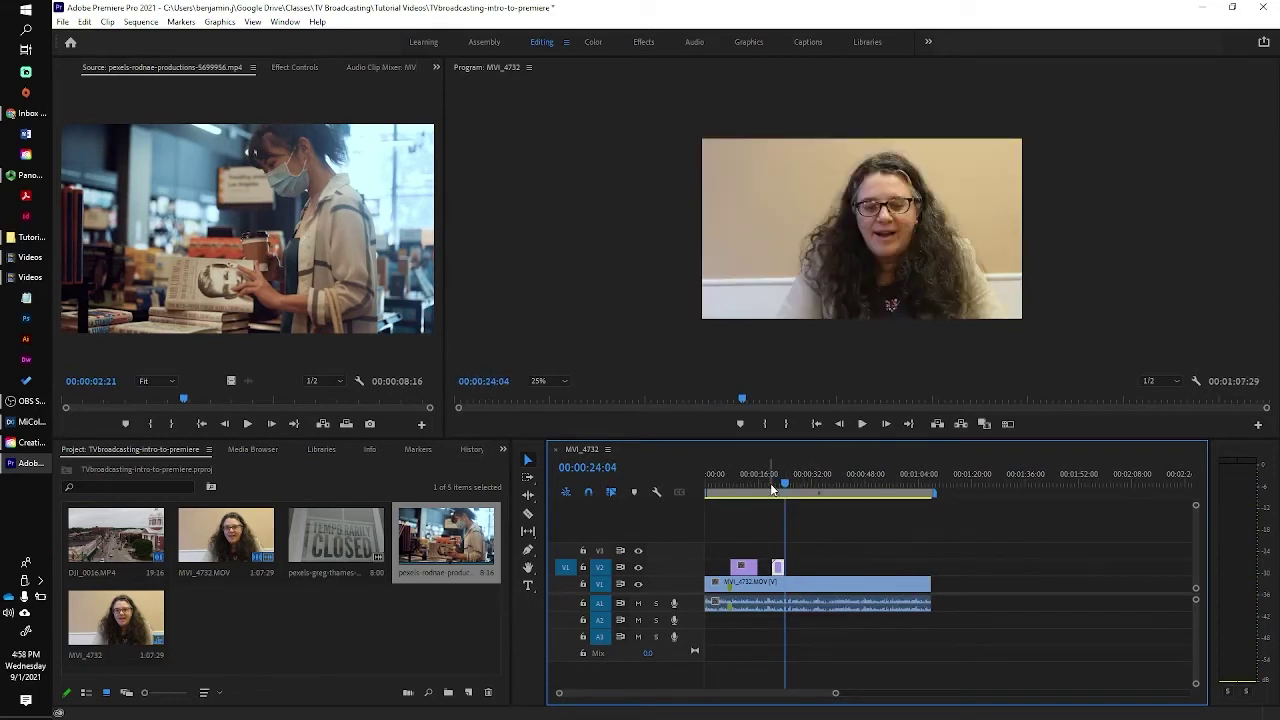
left_click_drag(772, 488, 785, 482)
key("space")
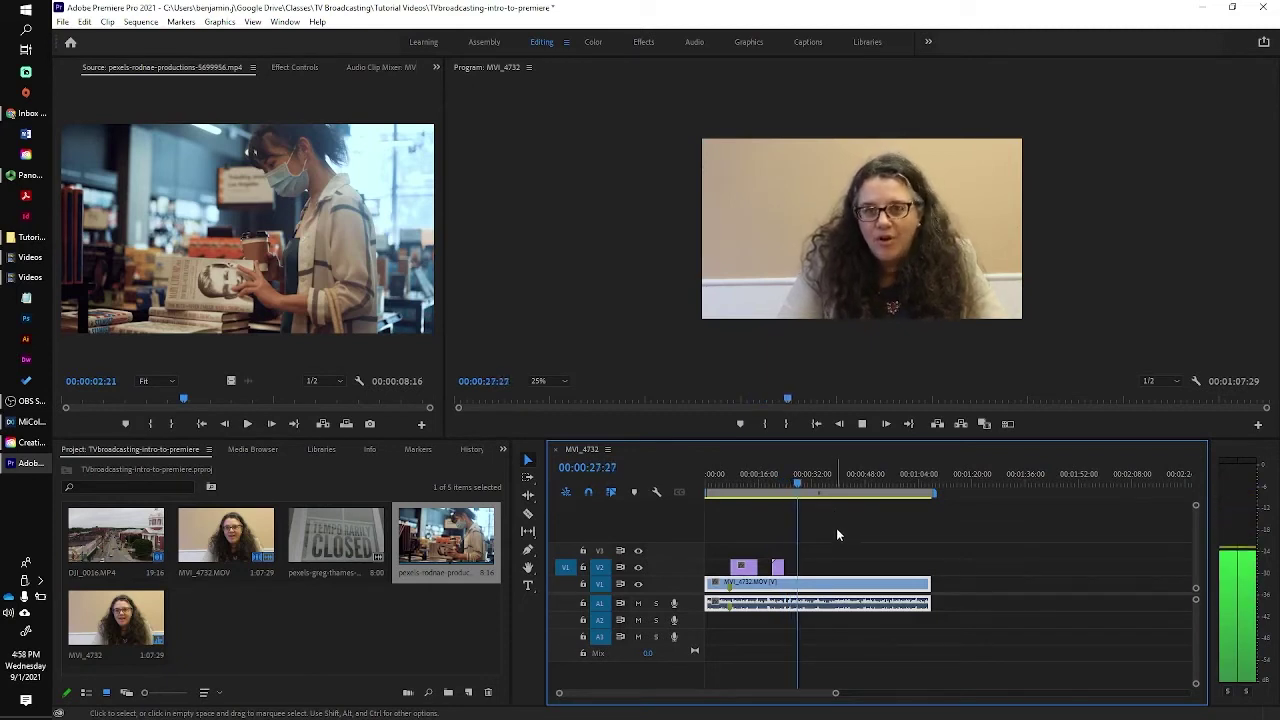
key("space")
Drag the Temporarily Closed sign clip onto V2 above the interview as a third cutaway.
left_click(337, 628)
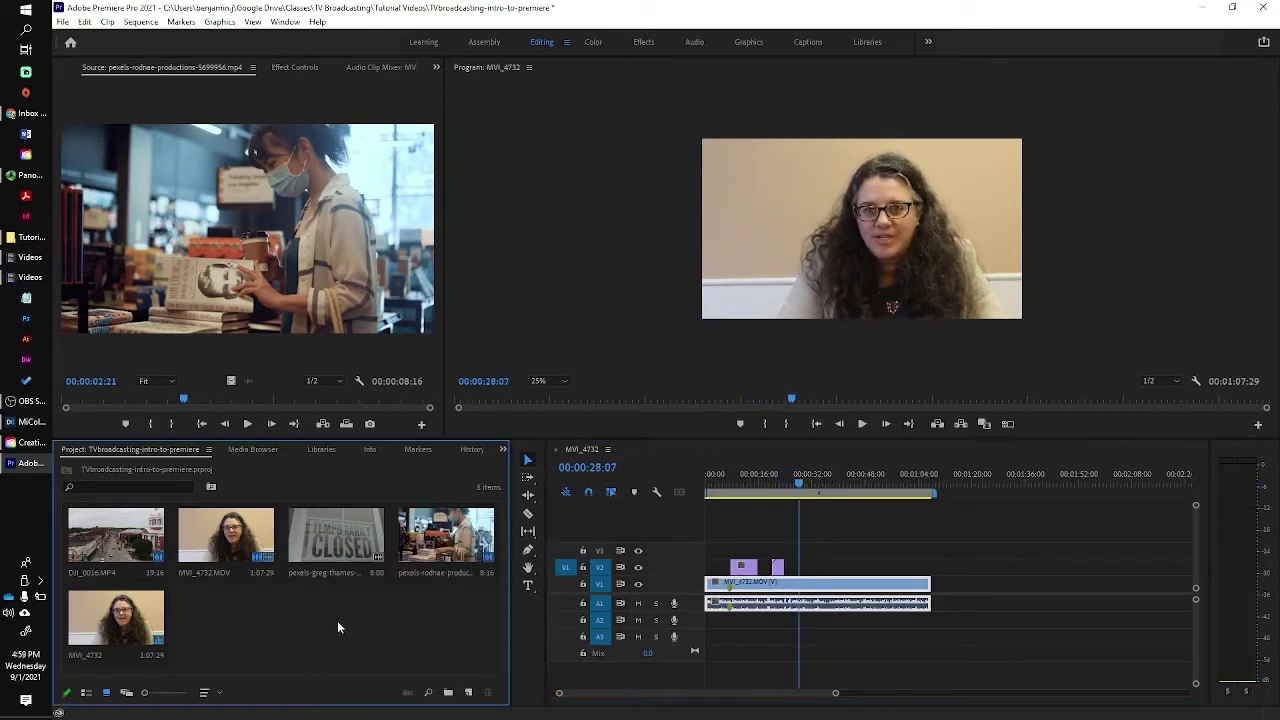
left_click(328, 547)
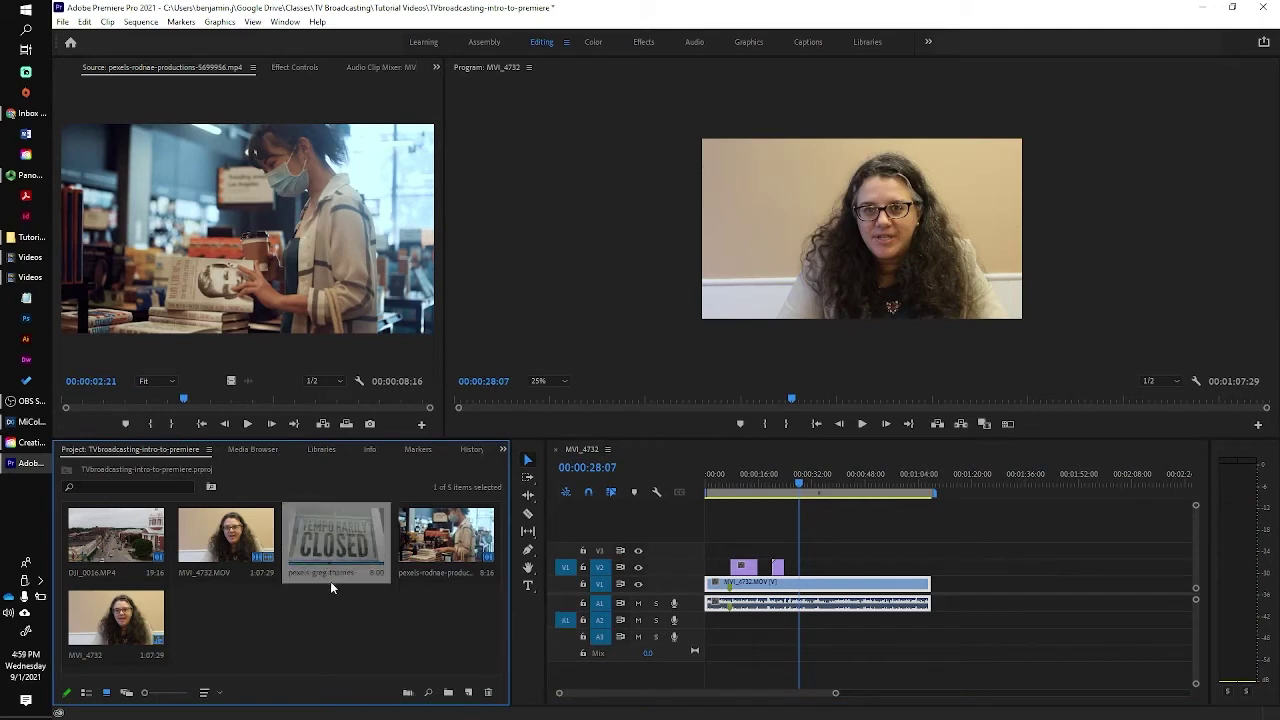
left_click_drag(331, 540, 813, 573)
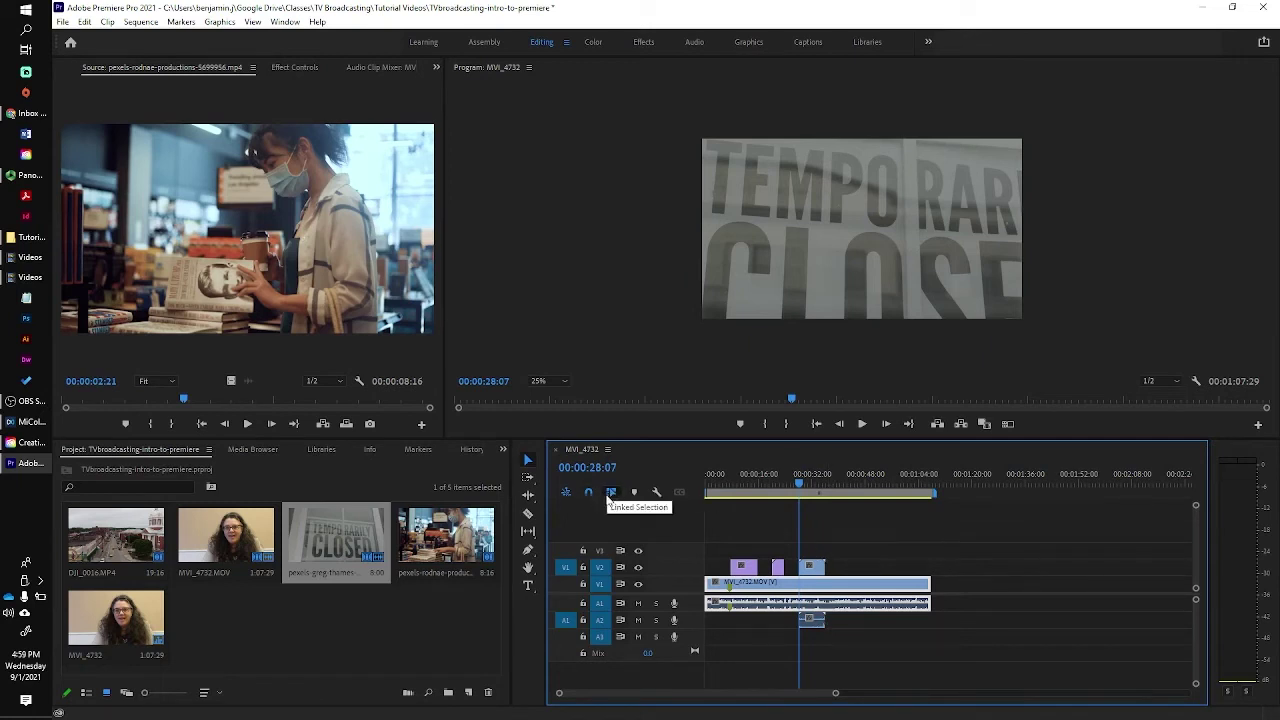
Delete the closed-sign clip's A2 audio so only its video remains.
left_click(820, 571)
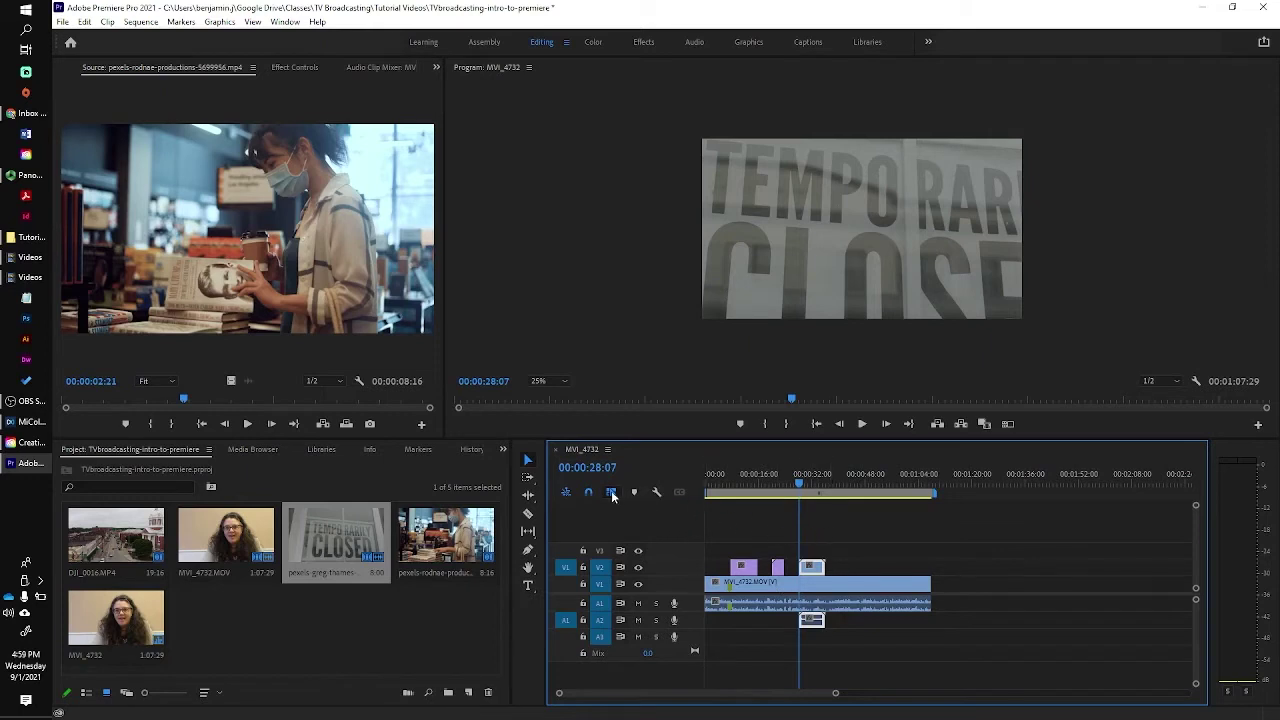
left_click(863, 562)
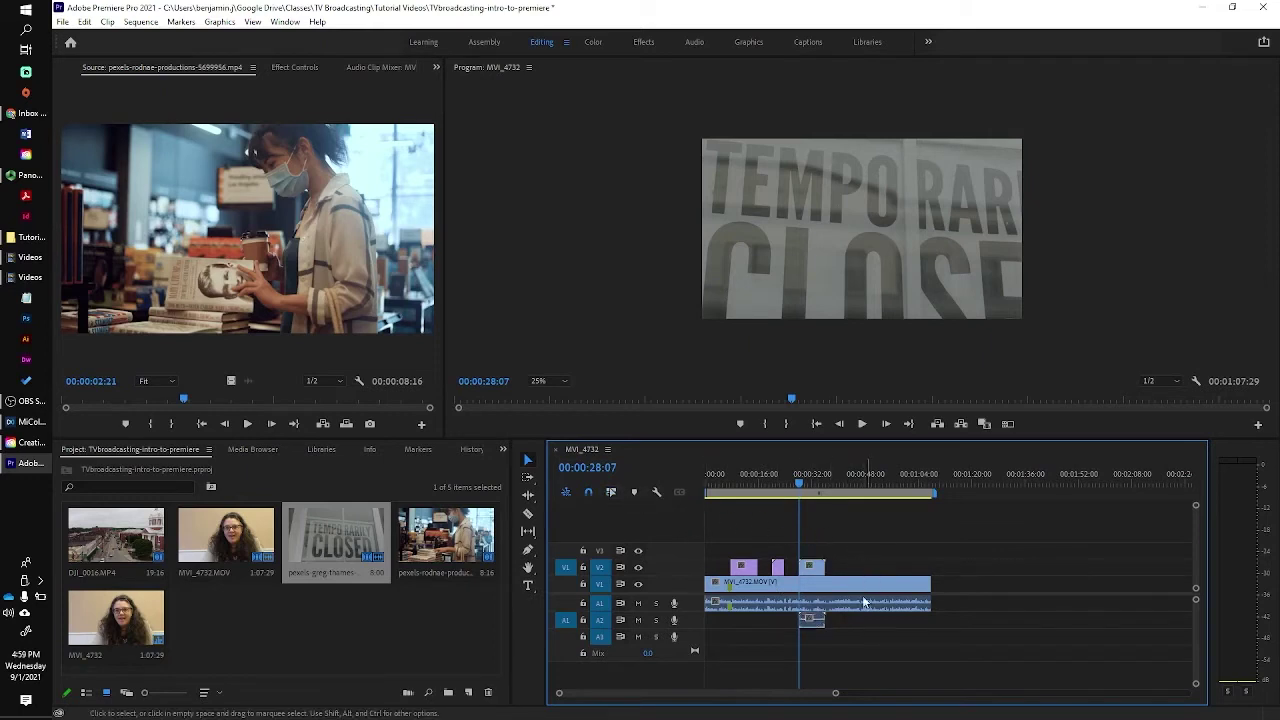
left_click(816, 624)
key("Delete")
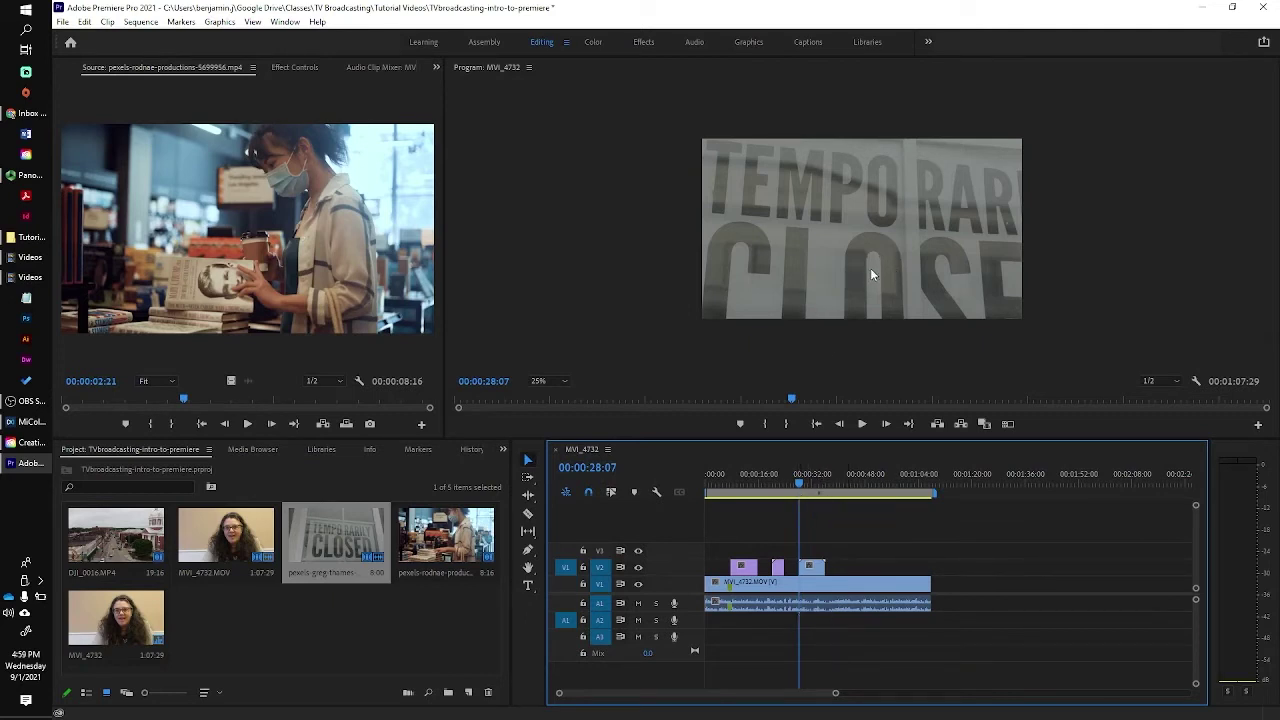
Scale the closed-sign clip down to fit the frame and play the cutaway back.
left_click(870, 273)
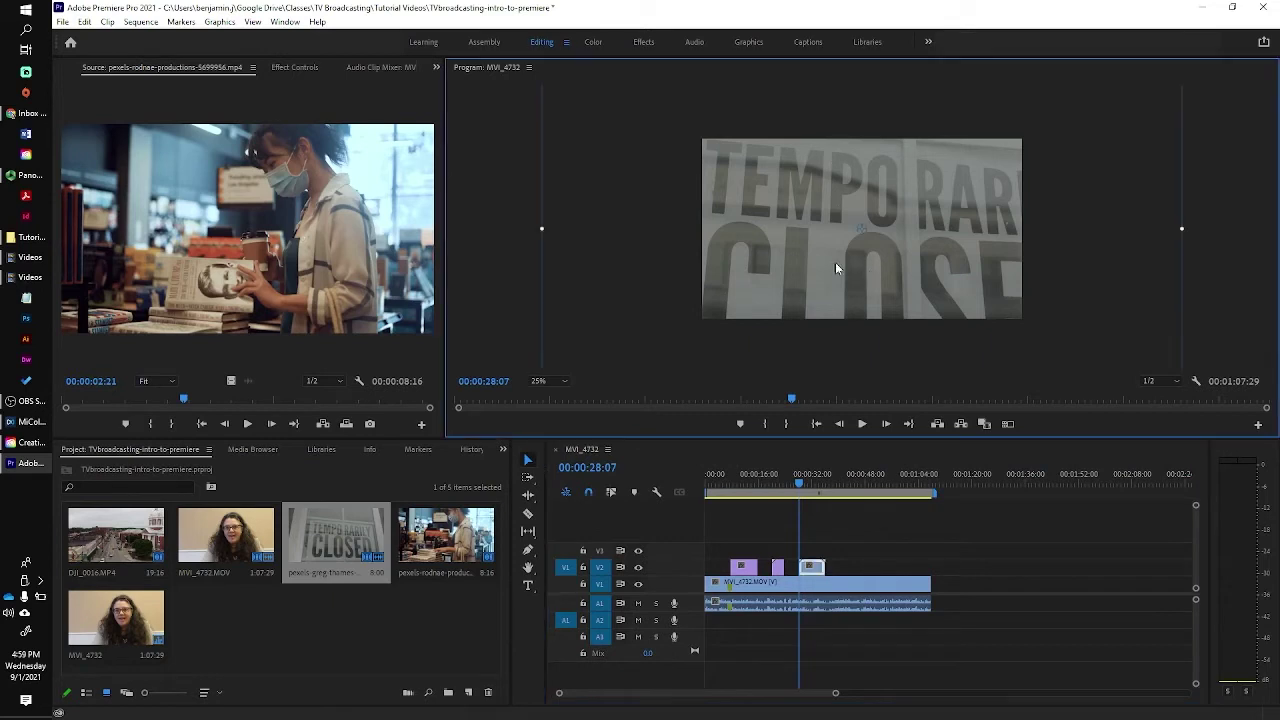
left_click_drag(542, 228, 697, 228)
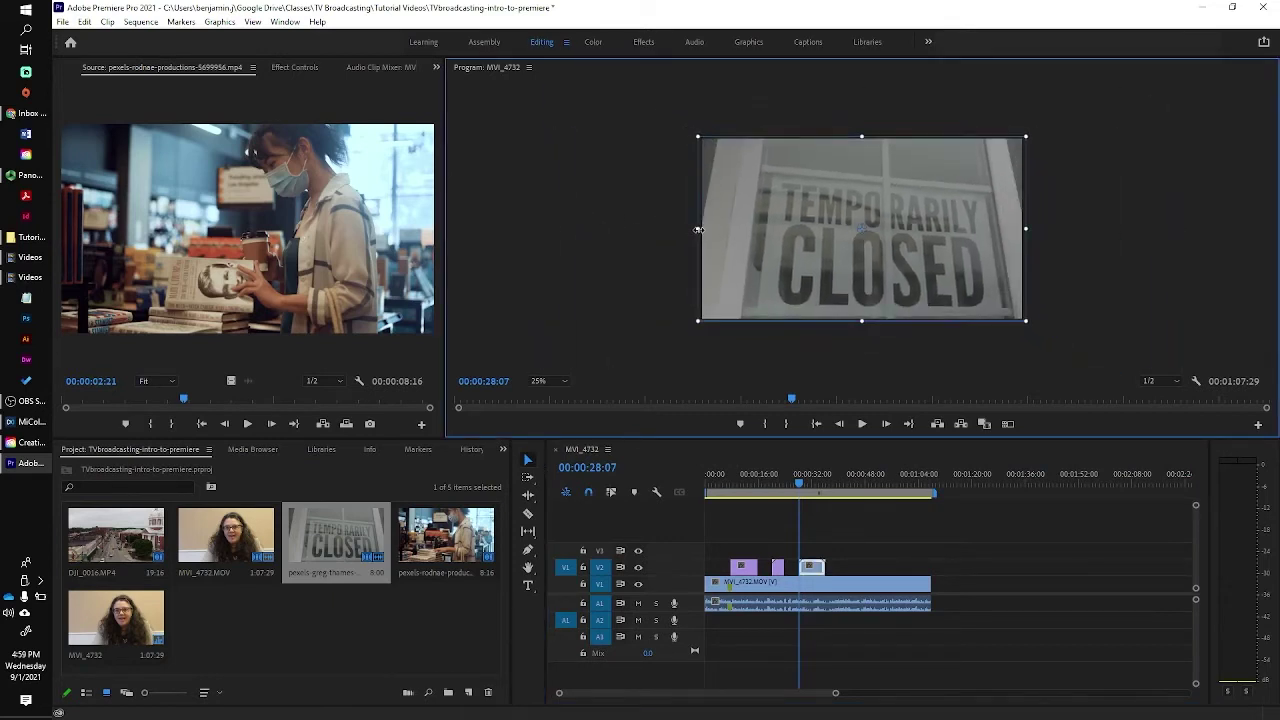
left_click(797, 487)
key("space")
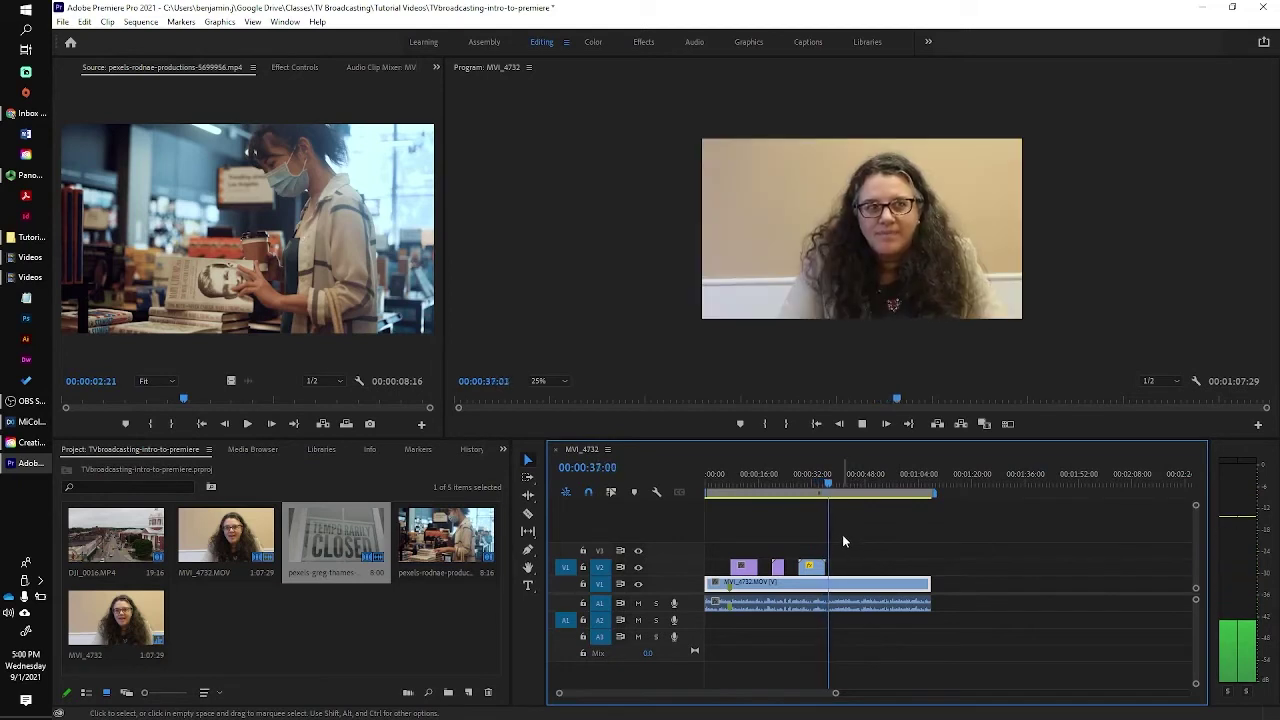
left_click(862, 423)
Trim two seconds off the closed-sign clip's end, leaving it six seconds long.
left_click_drag(827, 567, 822, 567)
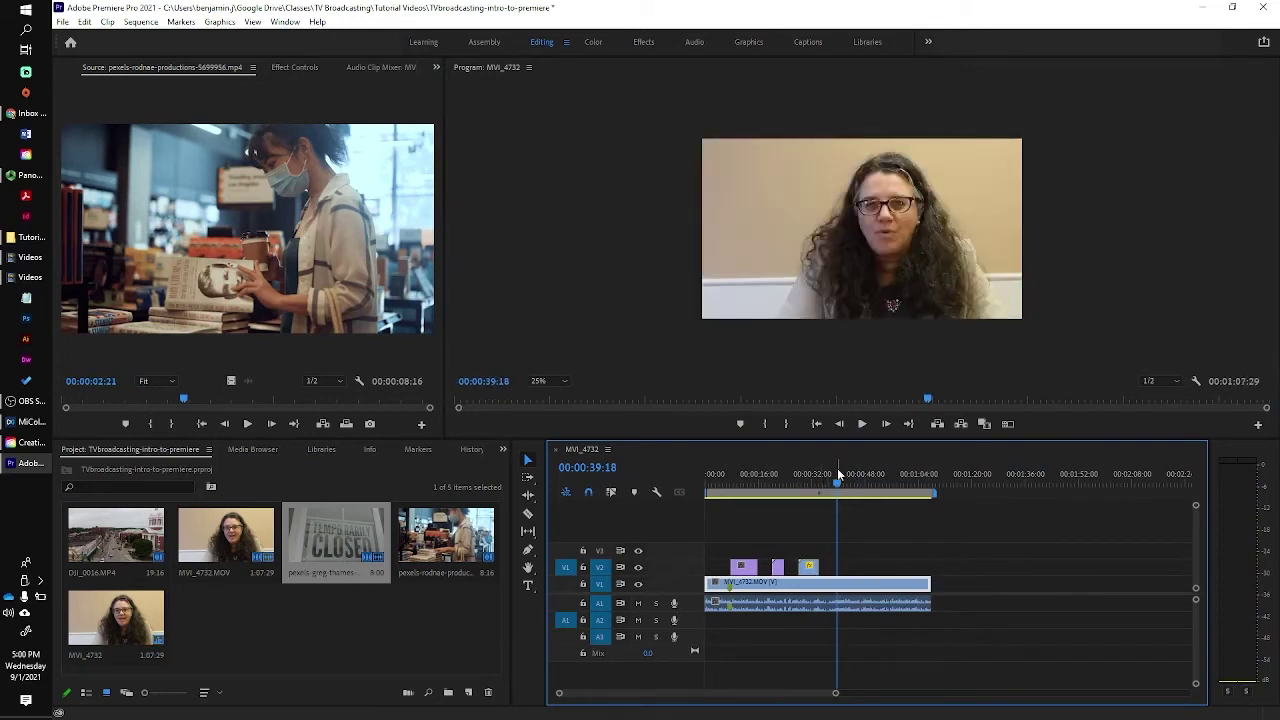
left_click_drag(837, 490, 812, 483)
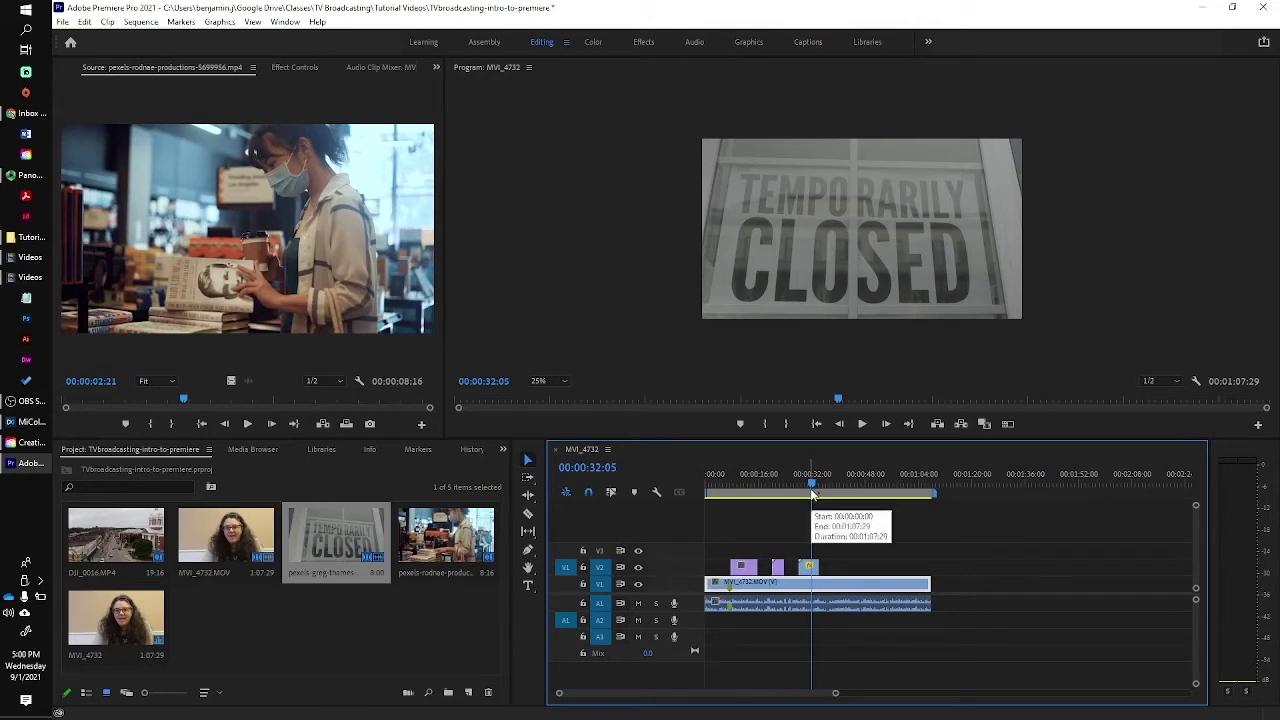
left_click(644, 44)
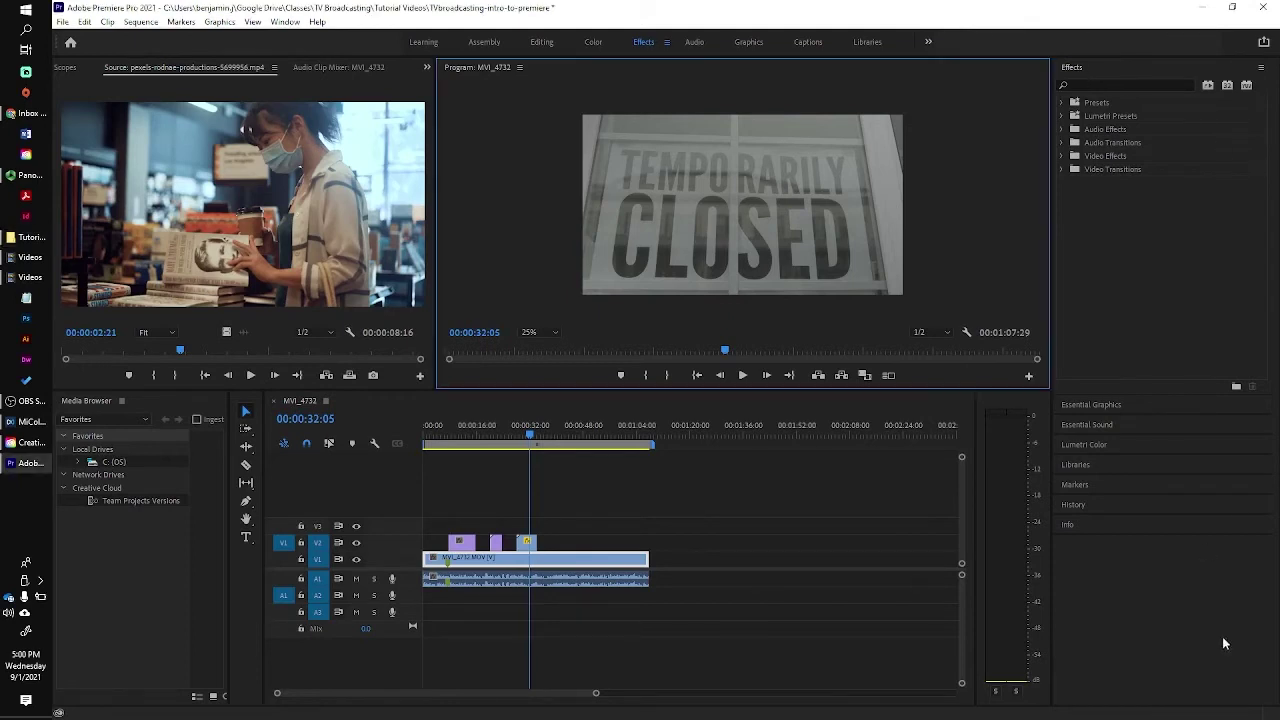
Apply a Cross Dissolve at the drone cutaway's start and play the transition through.
left_click(1062, 170)
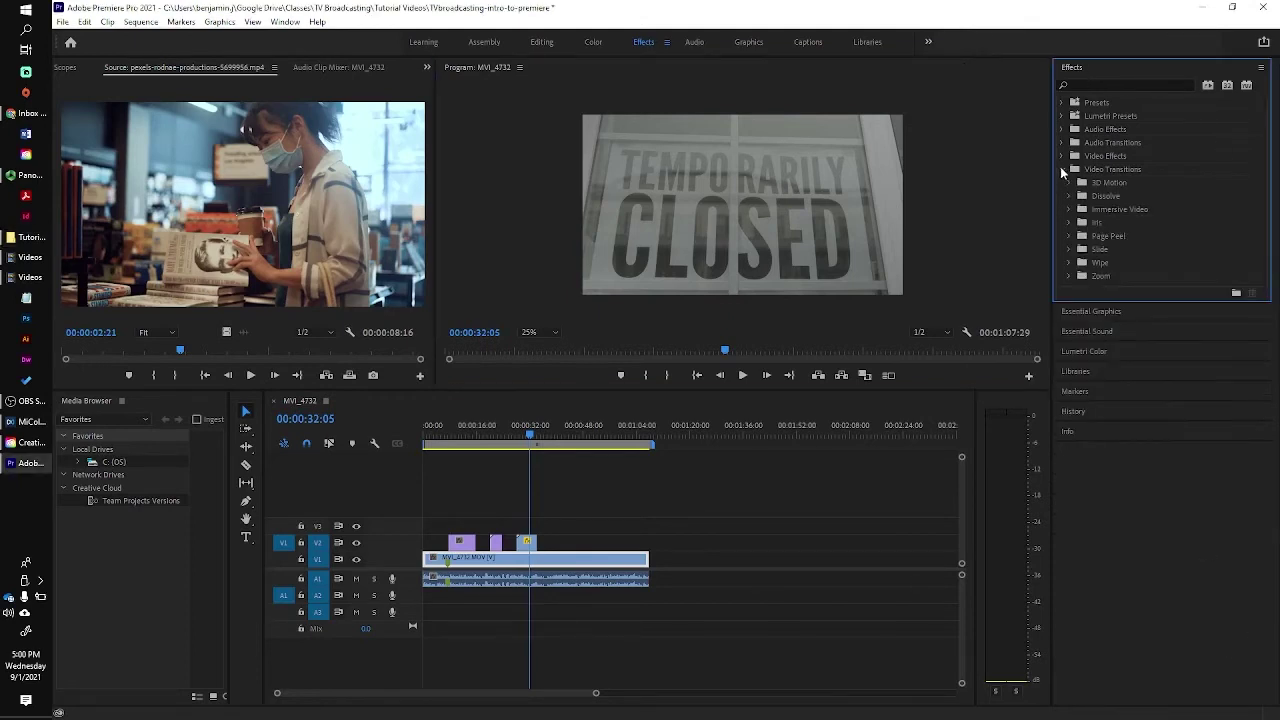
left_click(1068, 195)
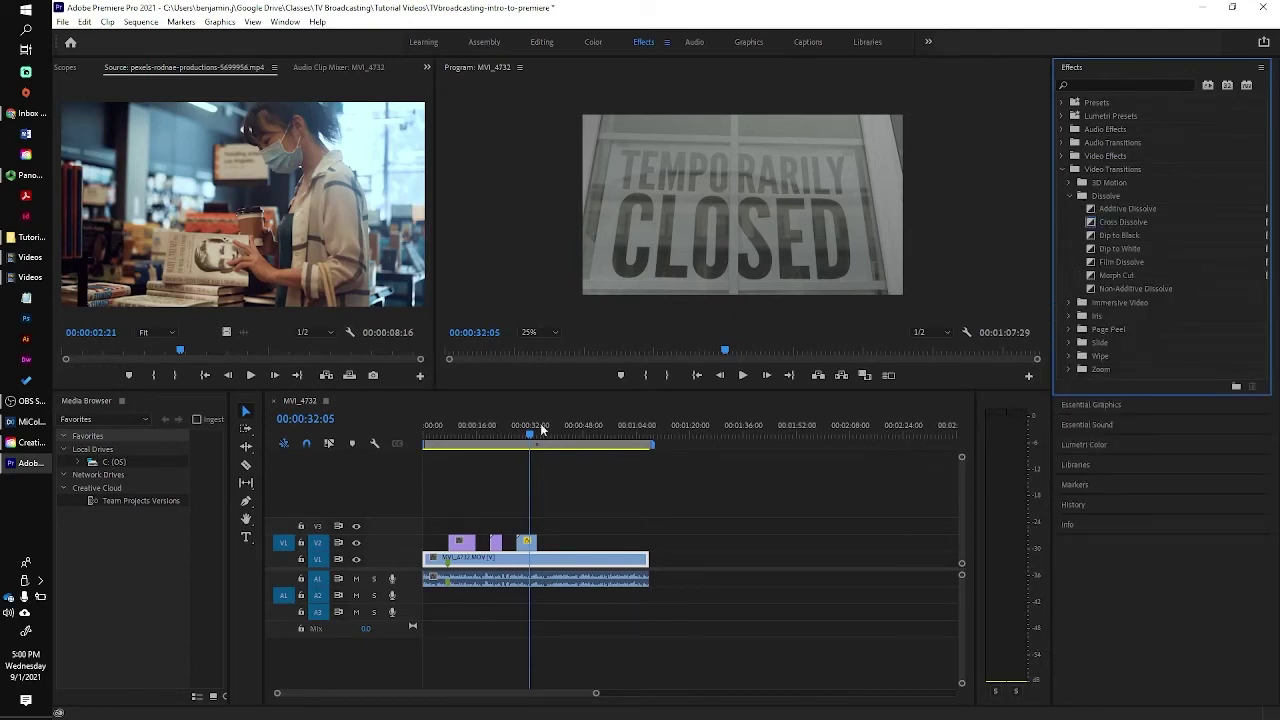
left_click_drag(529, 437, 449, 447)
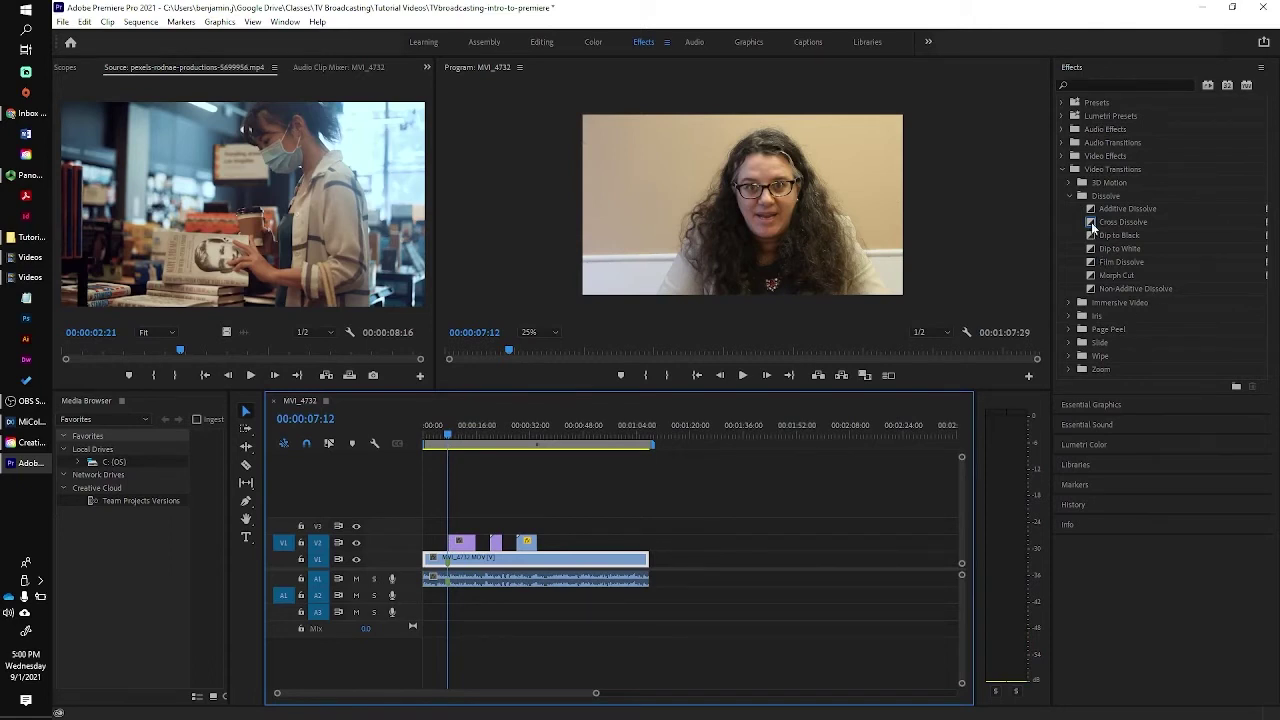
left_click_drag(1091, 226, 456, 548)
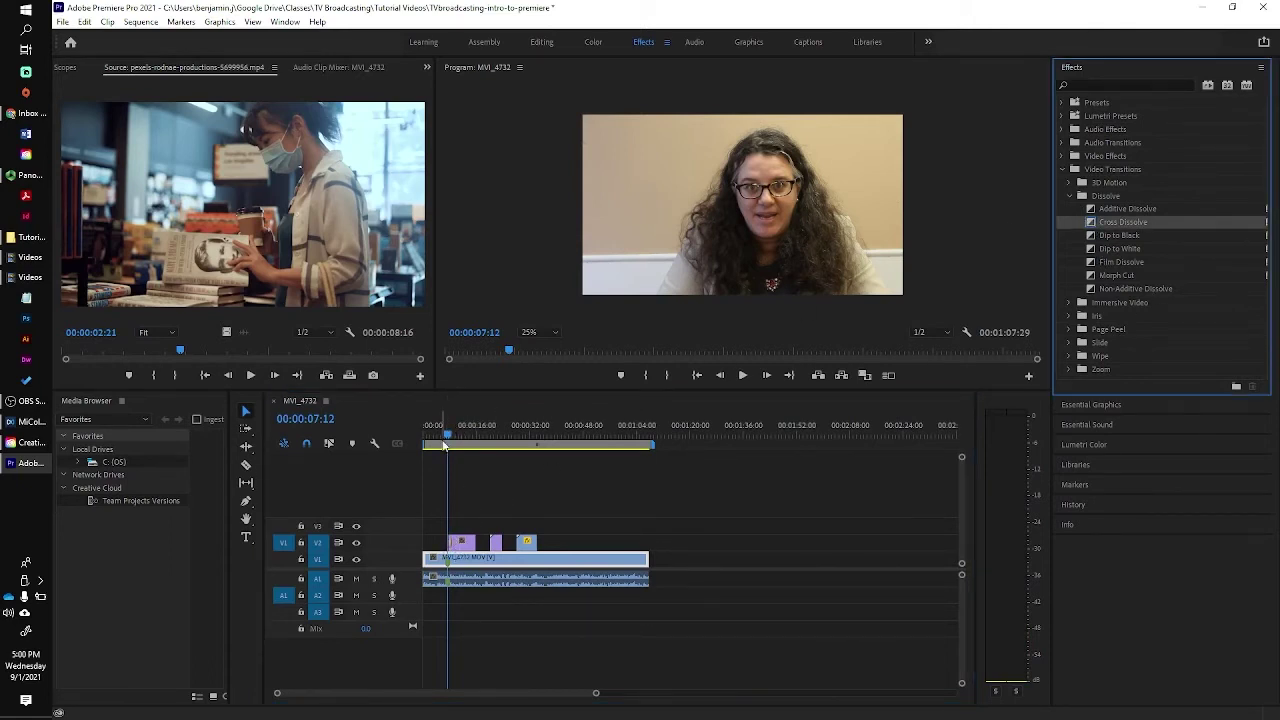
left_click(441, 440)
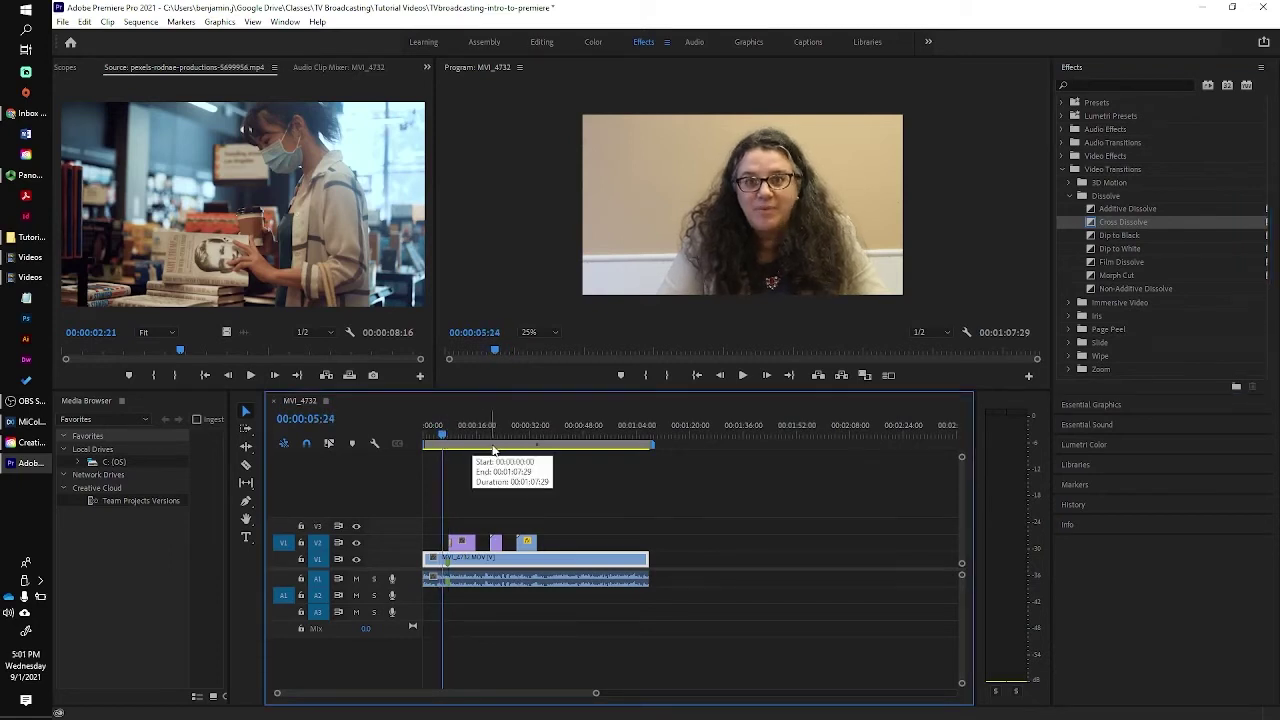
key("space")
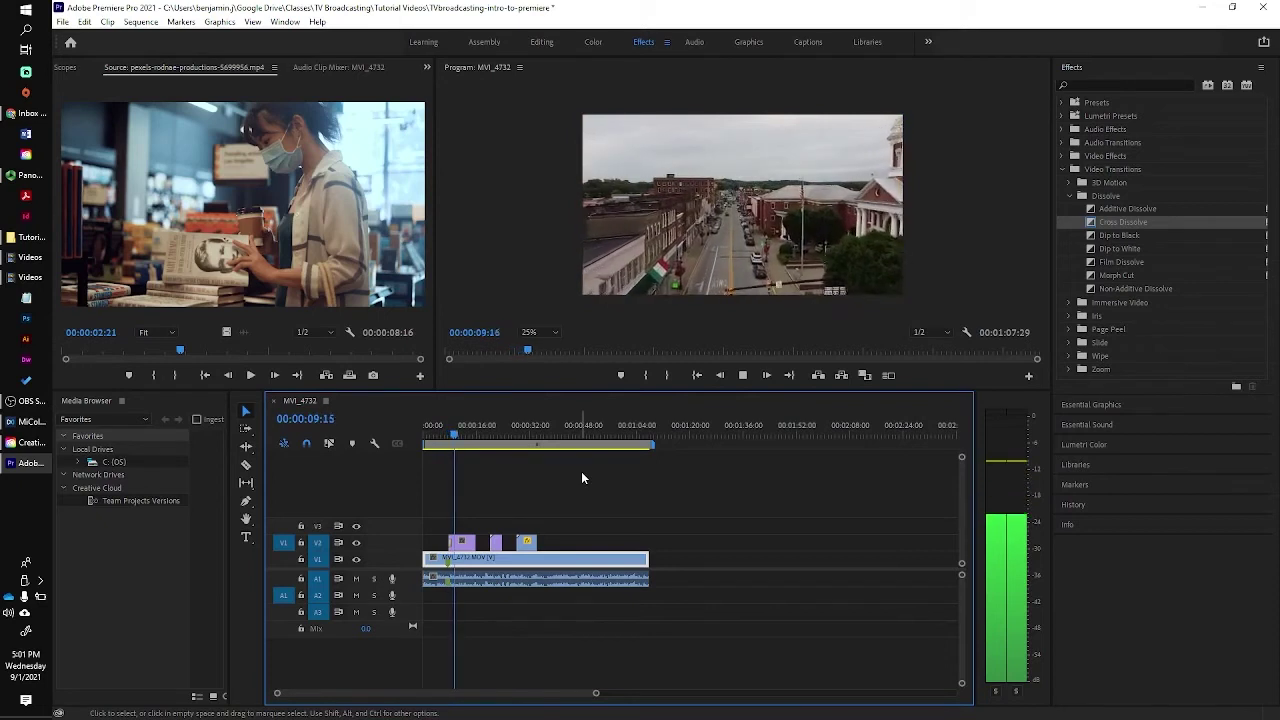
key("space")
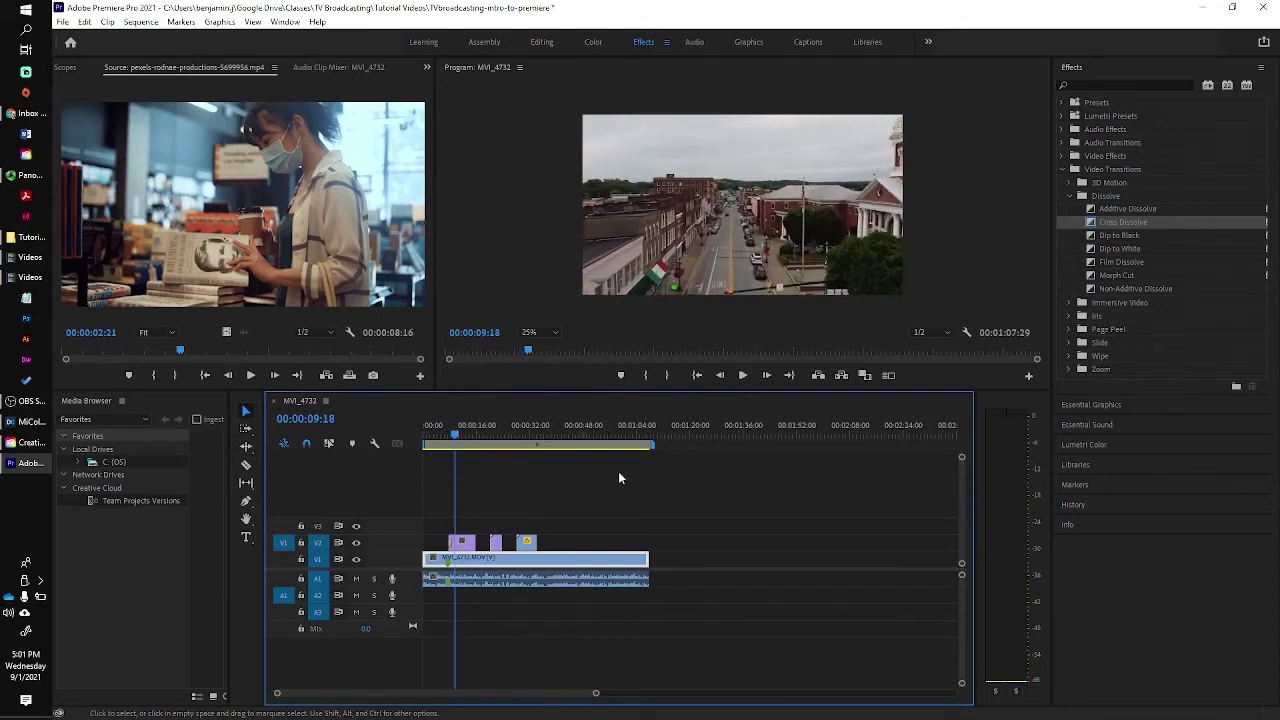
Put Dip to Black on the interview clip's end, preview the fade, then return near the start.
mouse_move(497, 447)
left_click_drag(457, 432, 636, 454)
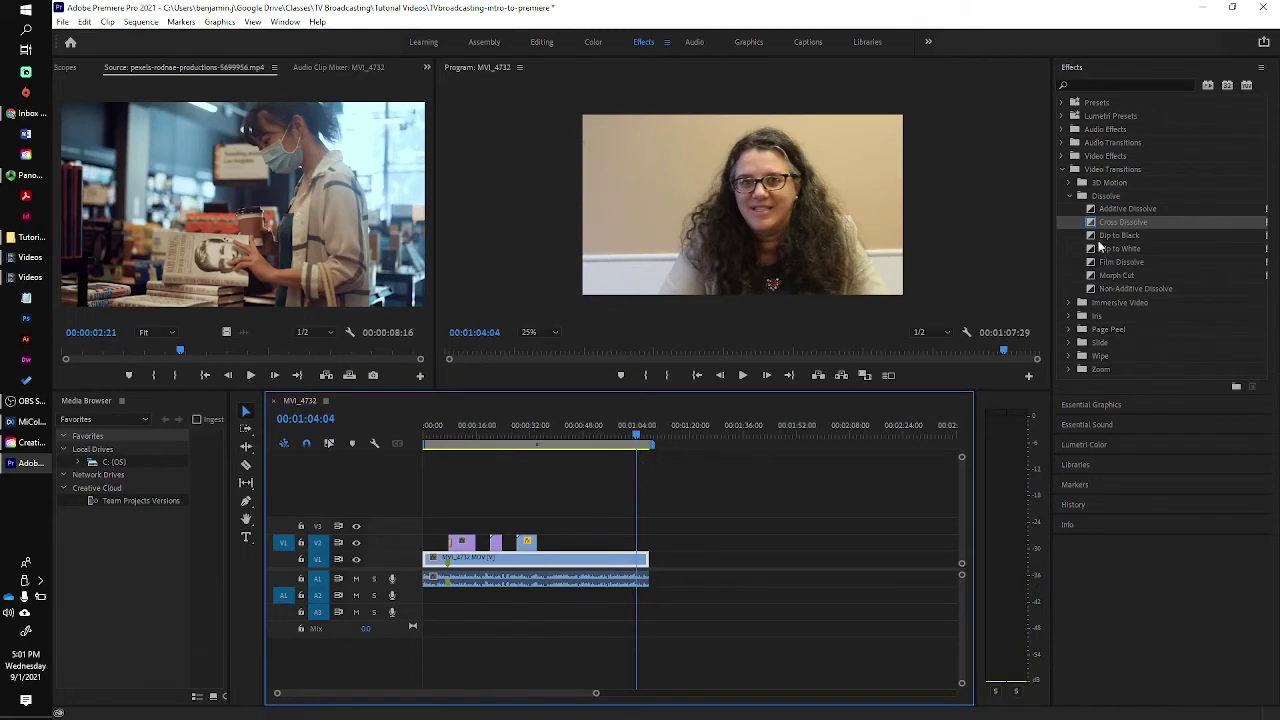
left_click_drag(1093, 238, 652, 555)
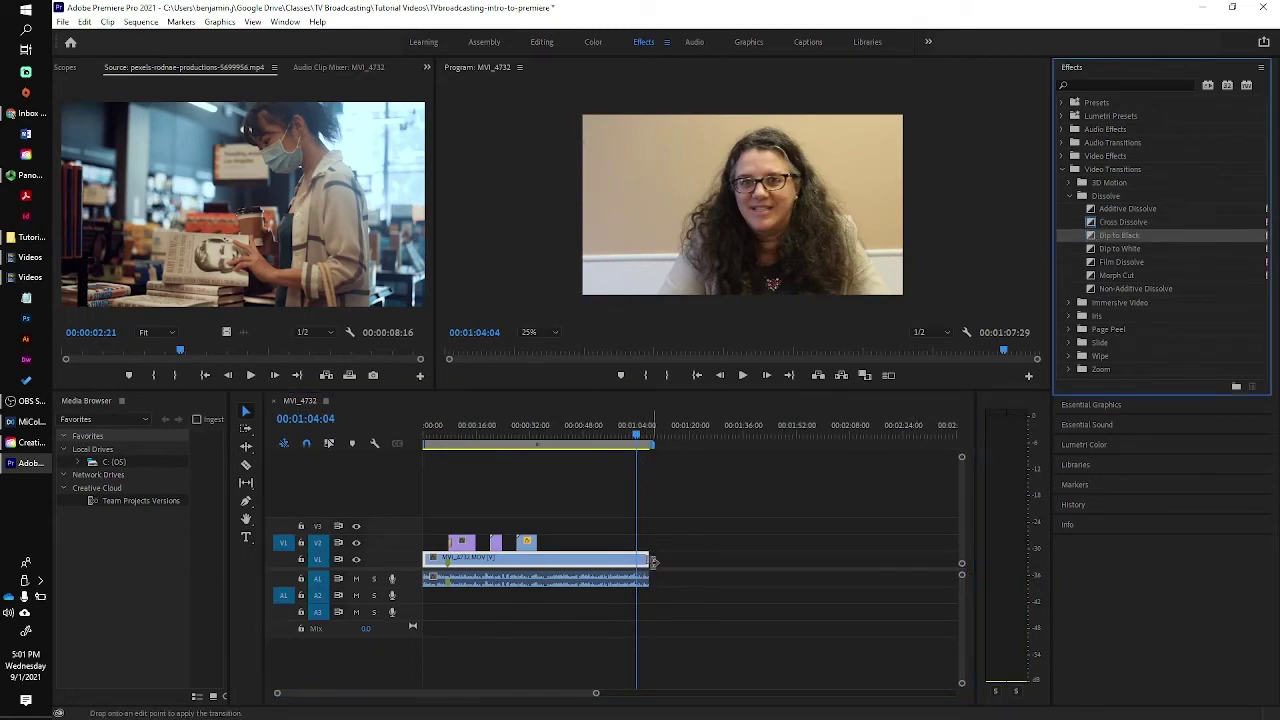
left_click(640, 438)
key("space")
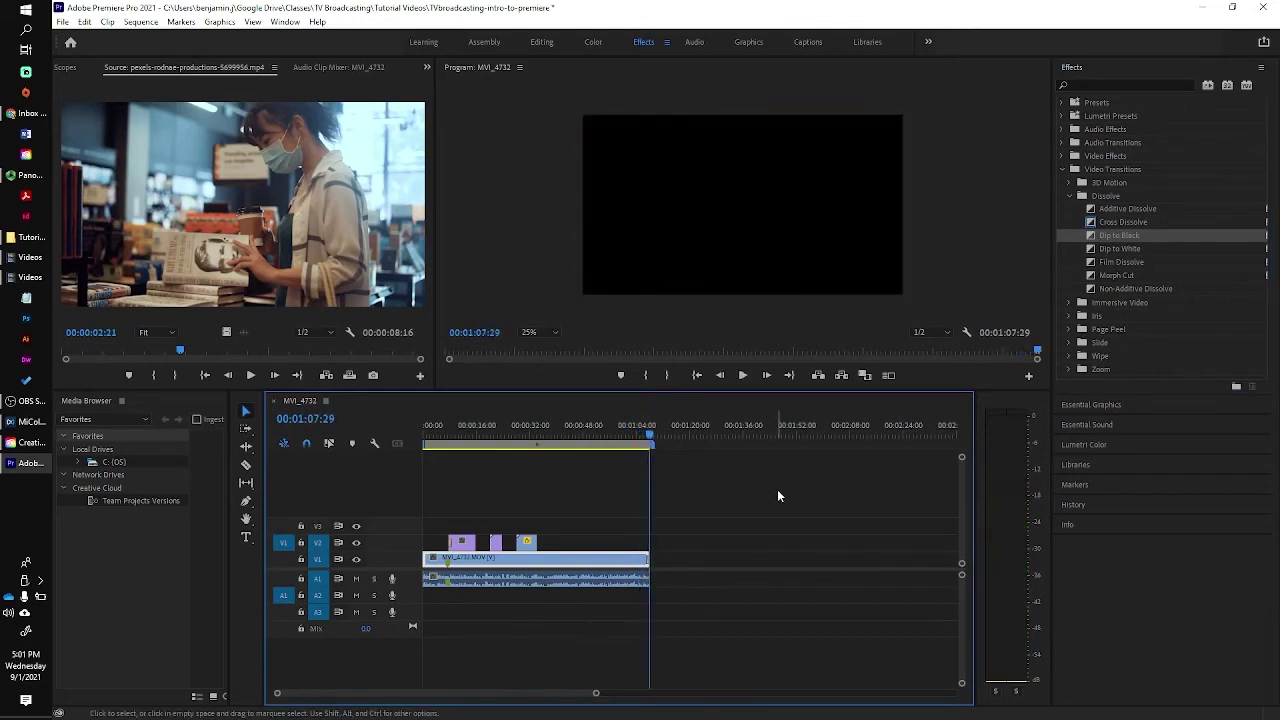
left_click_drag(649, 432, 436, 442)
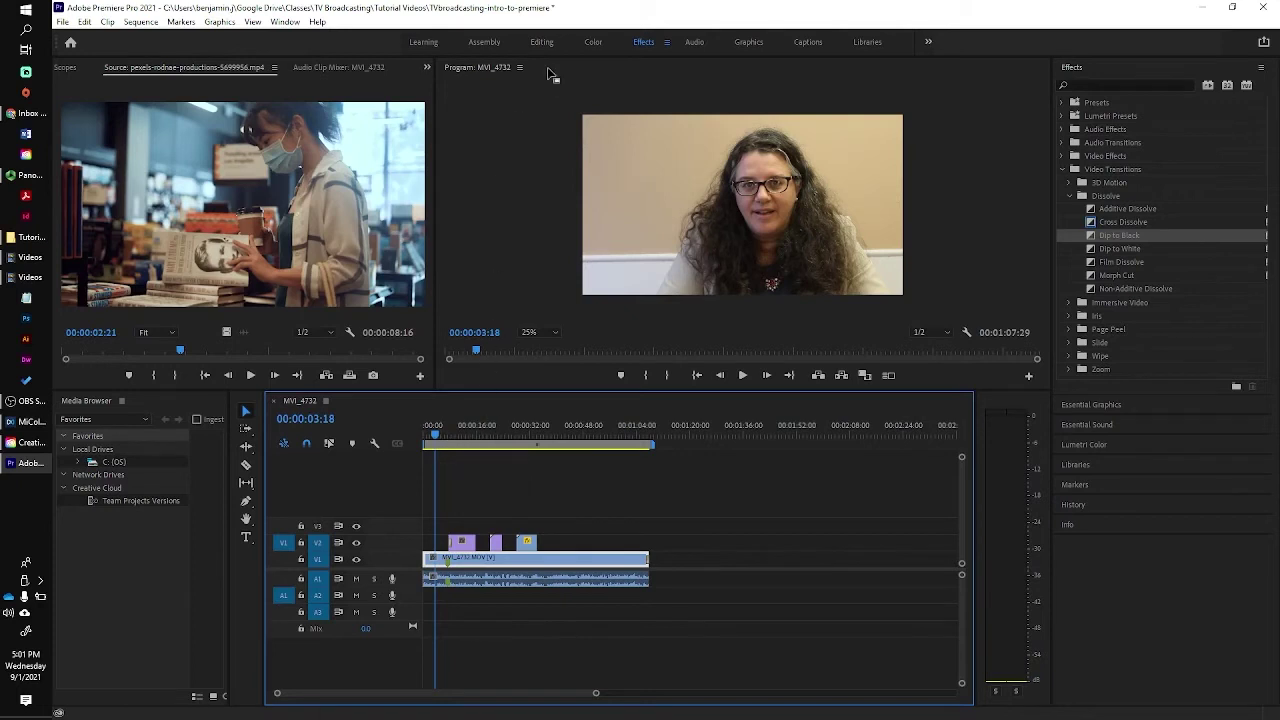
In the Graphics workspace, place the Basic Lower Third template on V3 at the sequence start.
left_click(750, 42)
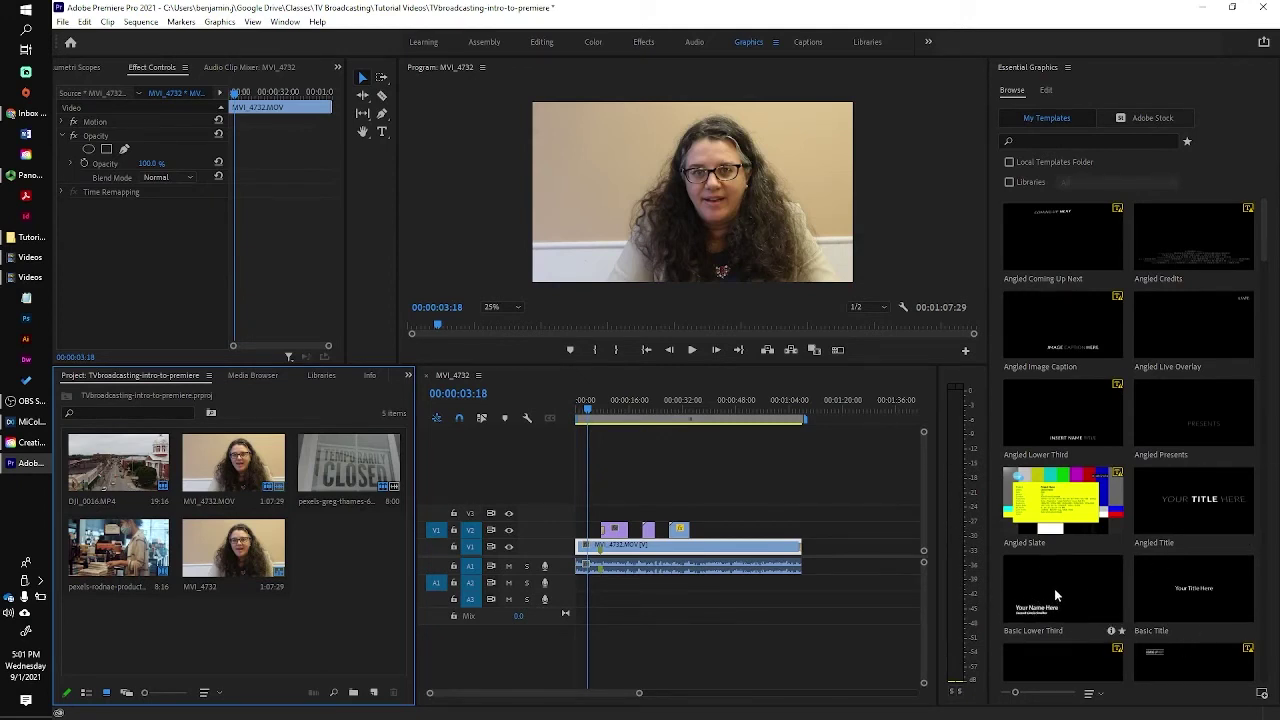
left_click_drag(1052, 598, 605, 512)
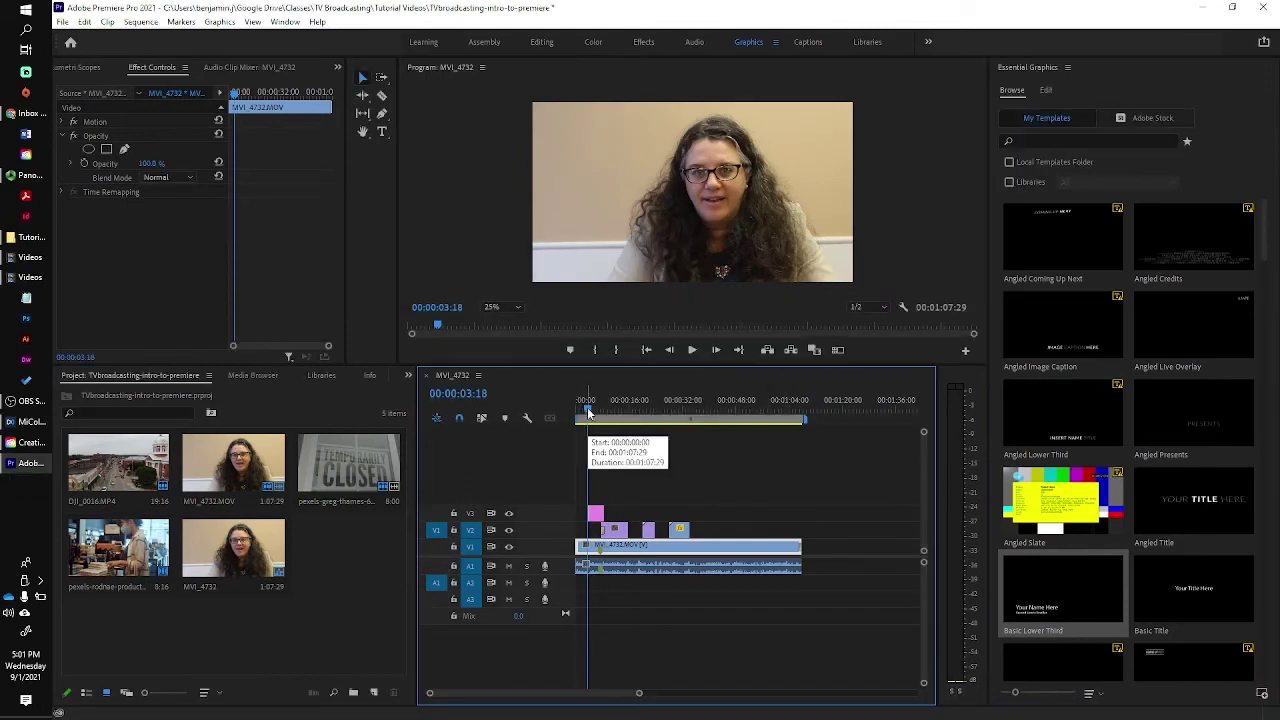
At 00:00:05:18, select both lower-third text lines and move them up and left beside the speaker.
left_click(594, 402)
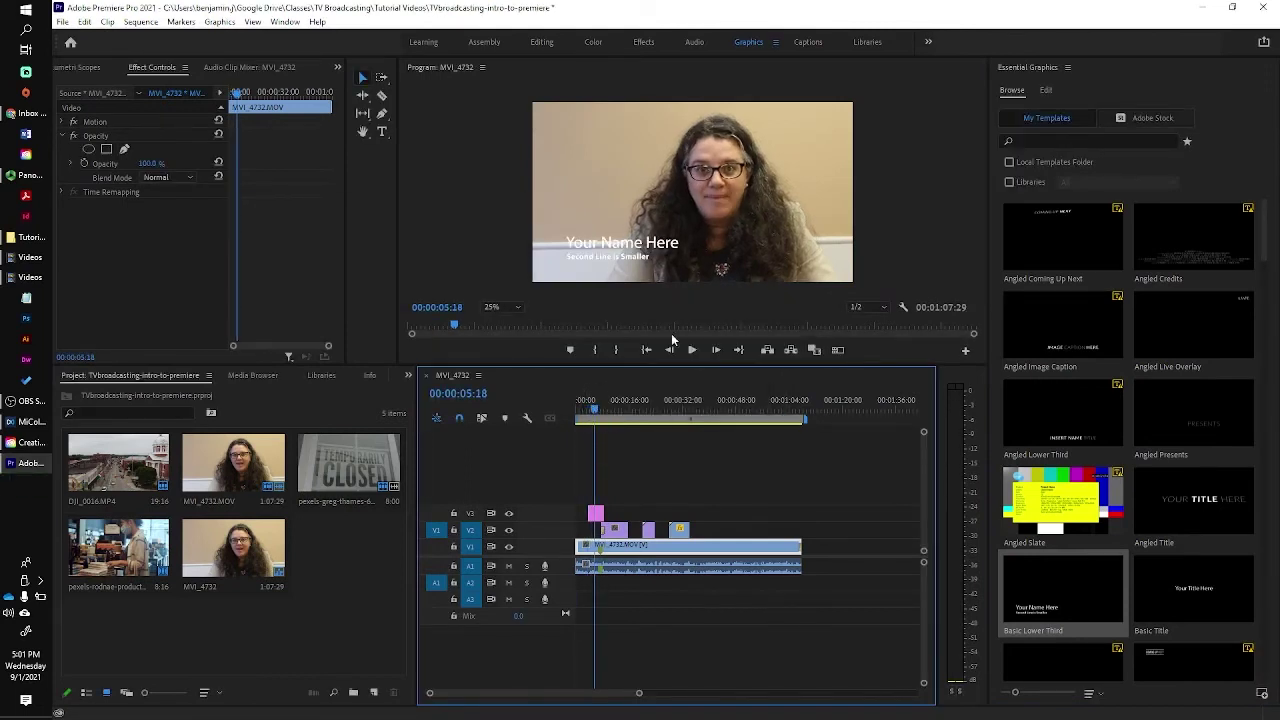
left_click(604, 244)
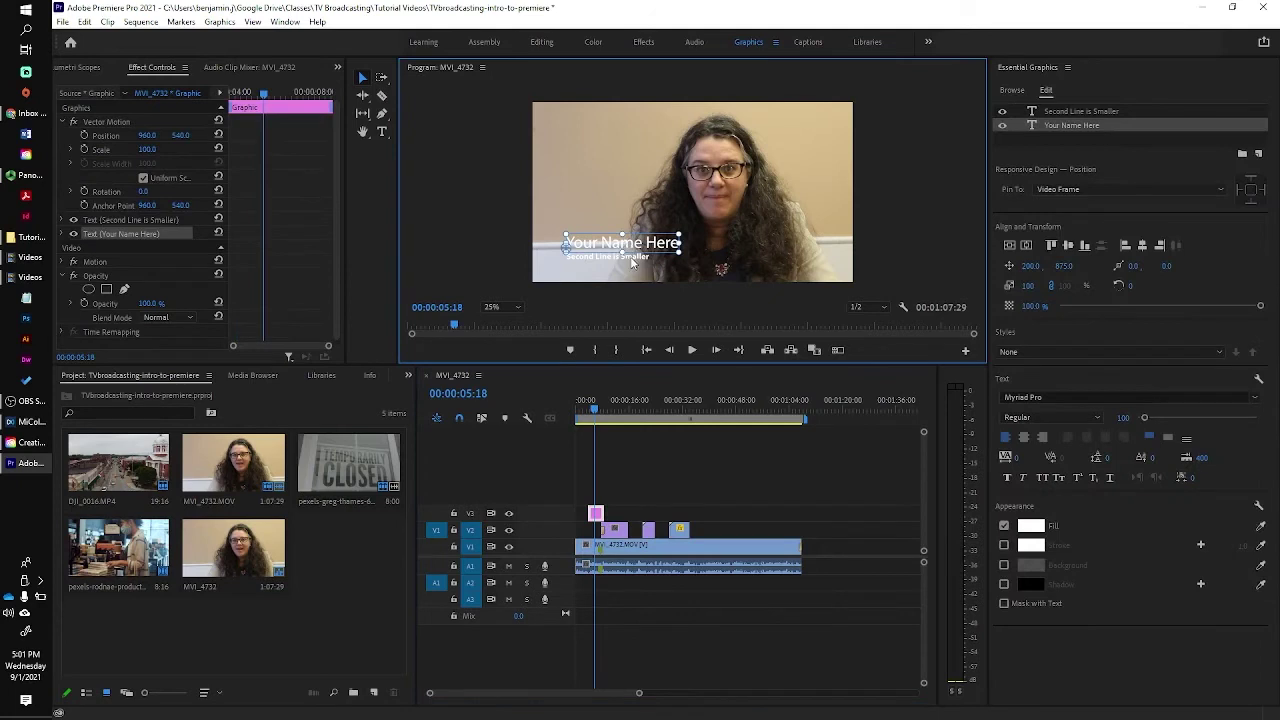
left_click(632, 262)
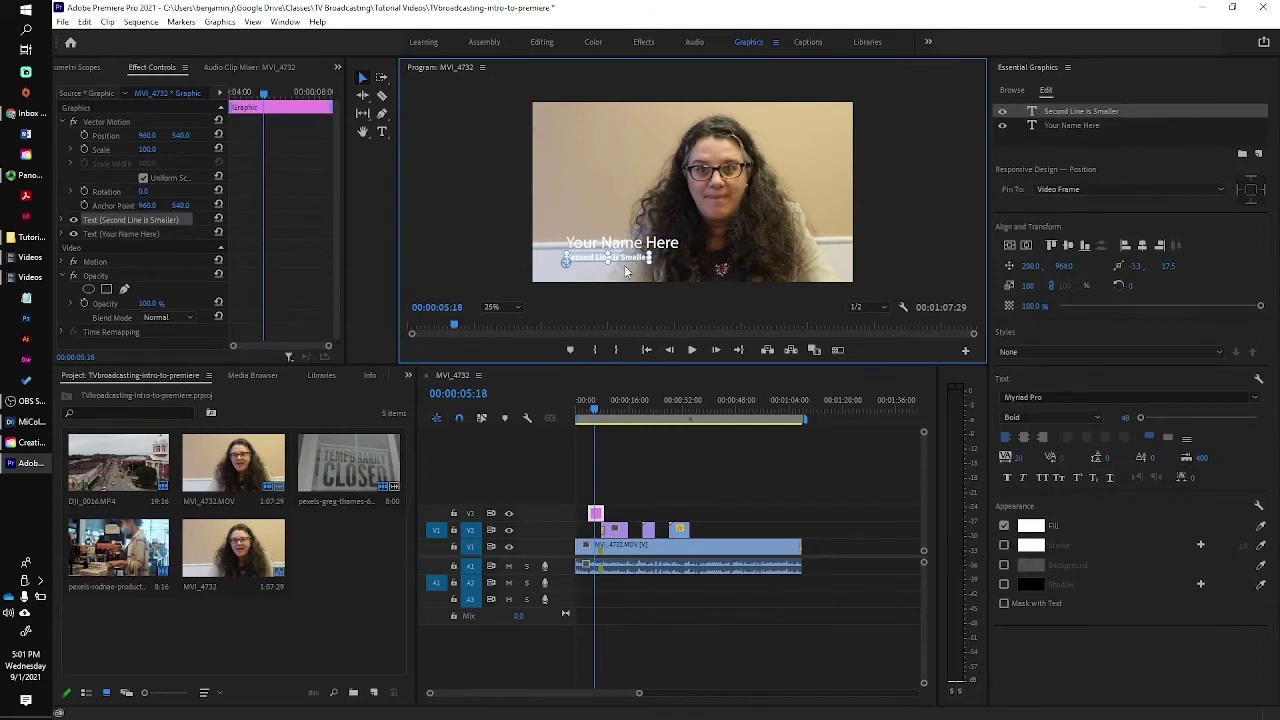
left_click(590, 410)
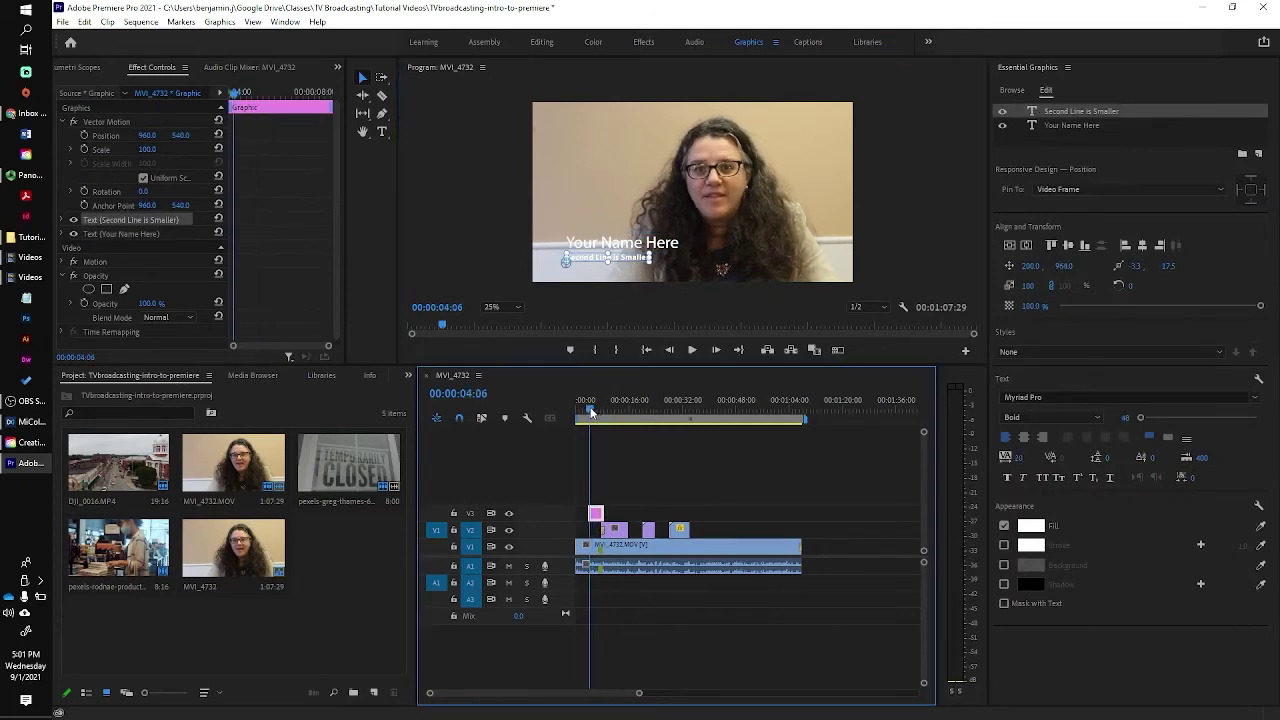
left_click_drag(590, 410, 596, 410)
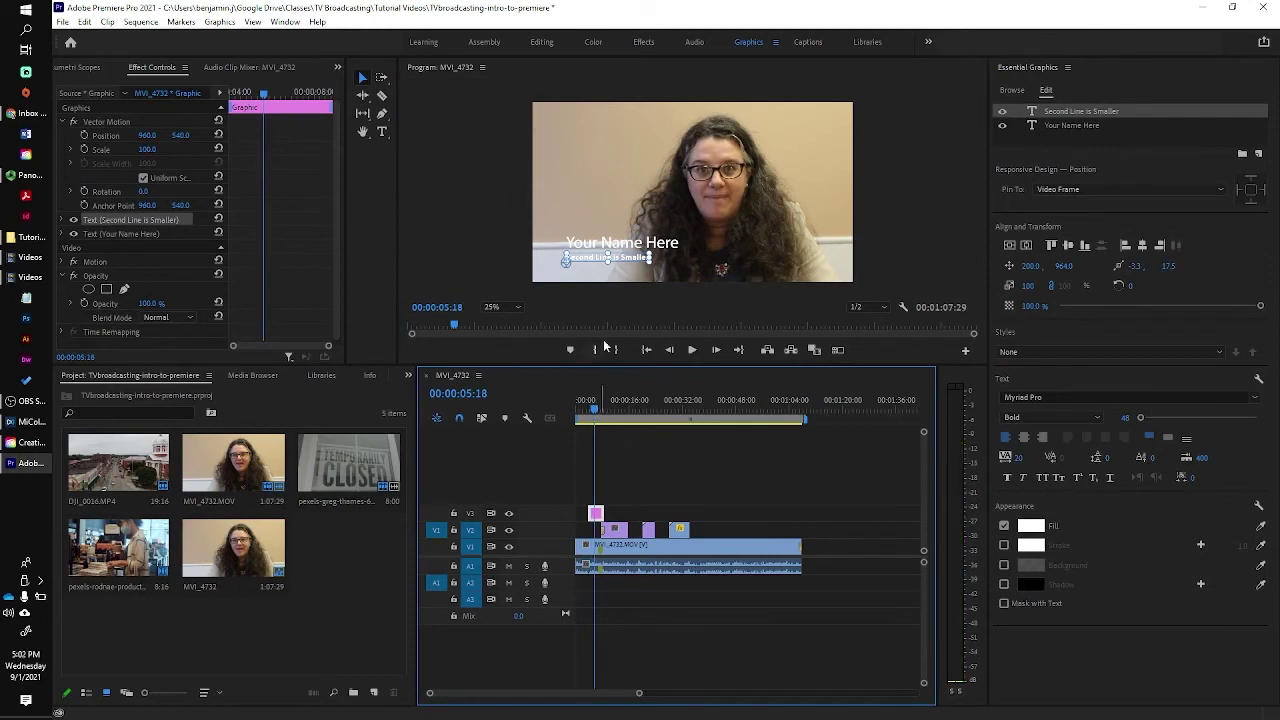
left_click(589, 246, "shift")
left_click_drag(595, 250, 599, 220)
Replace 'Your Name Here' with the interviewee's full name, then highlight the second line.
left_click(592, 208)
double_click(592, 208)
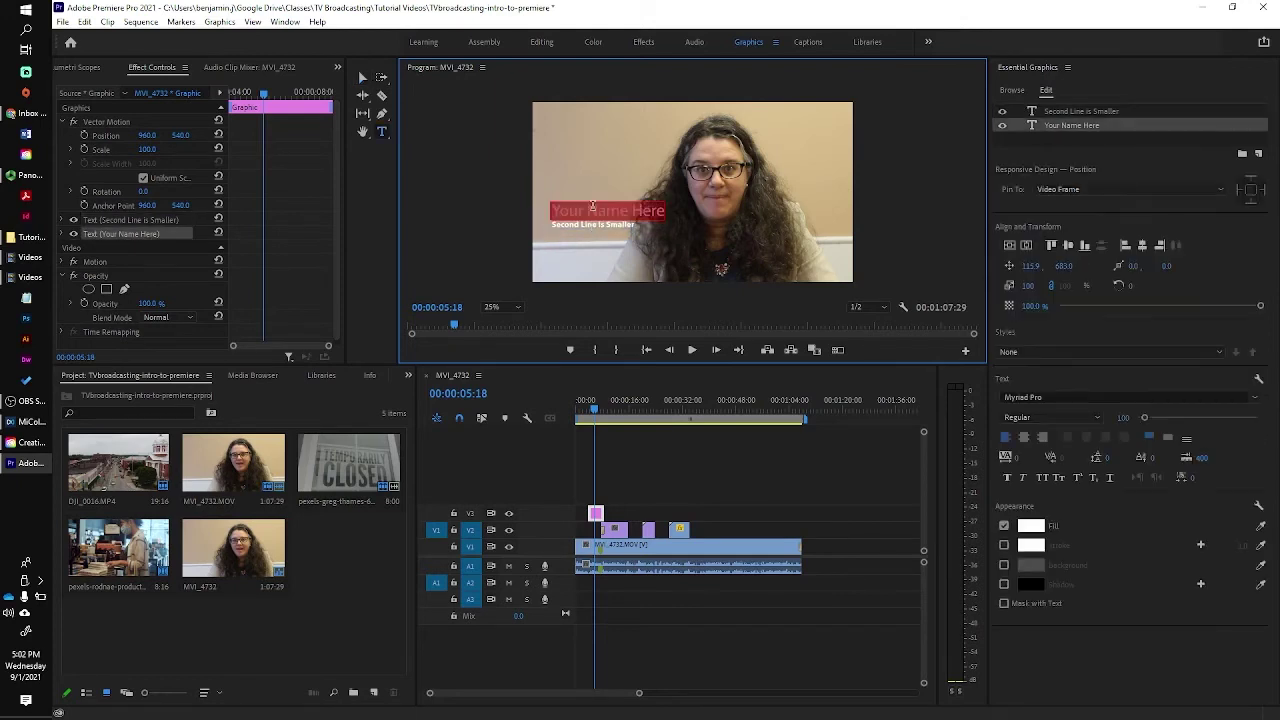
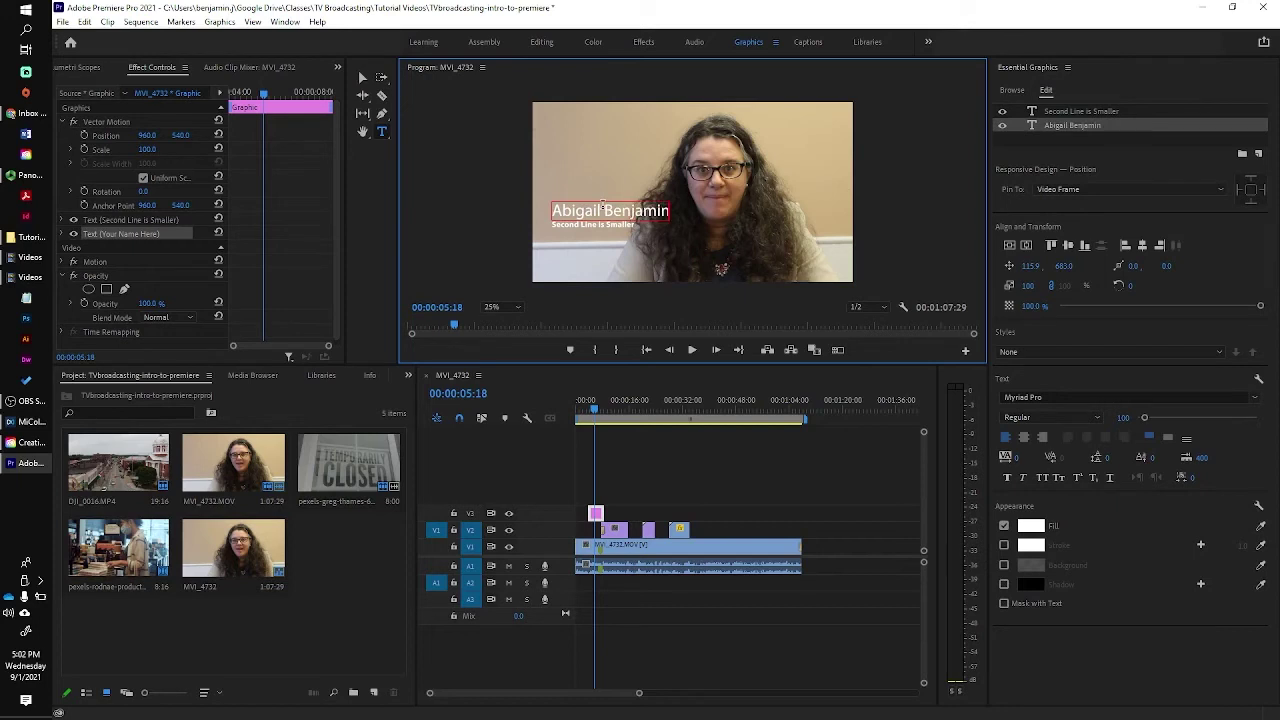
left_click(612, 224)
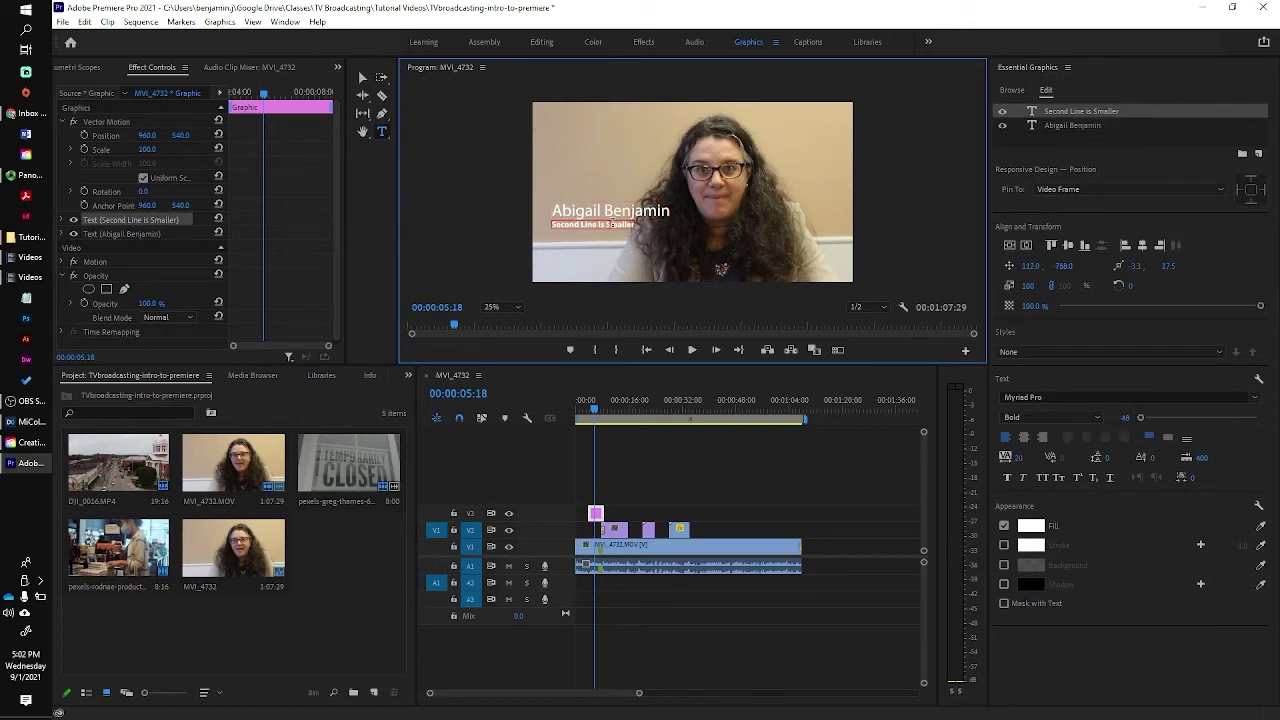
triple_click(612, 224)
Retype the lower third's second line as 'Attorney at Law' and select that text layer.
type("All")
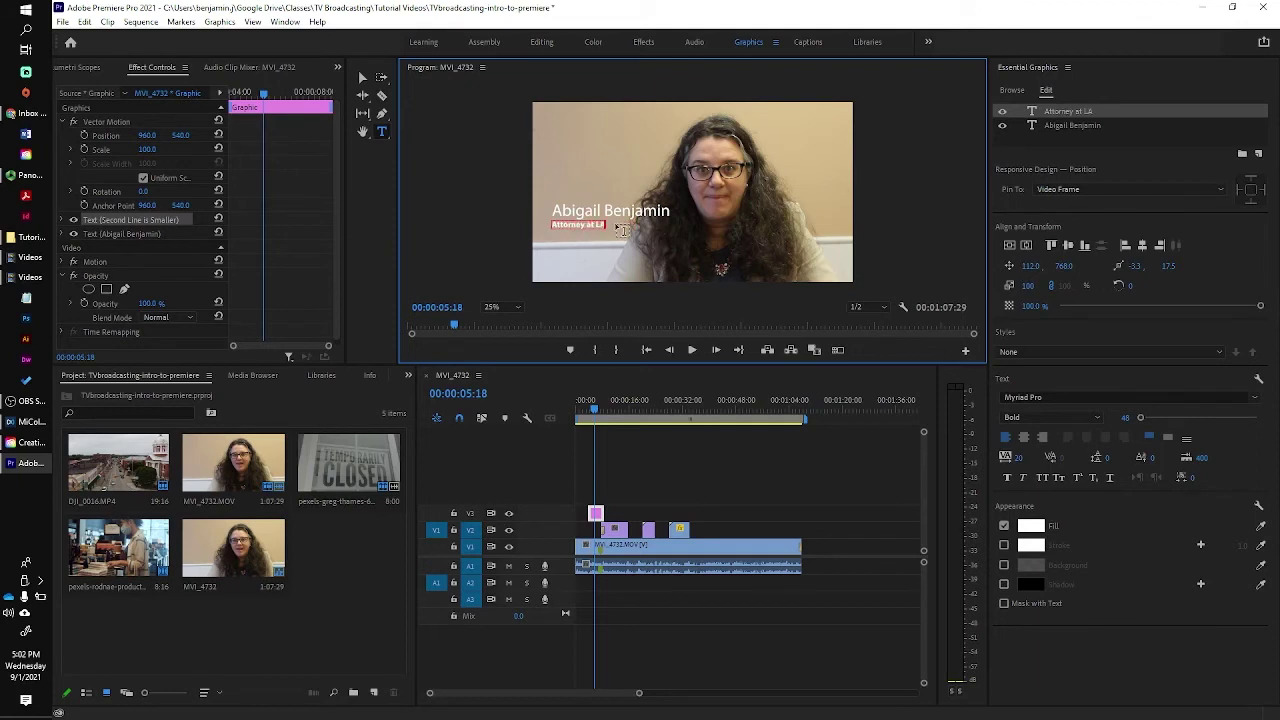
left_click(557, 146)
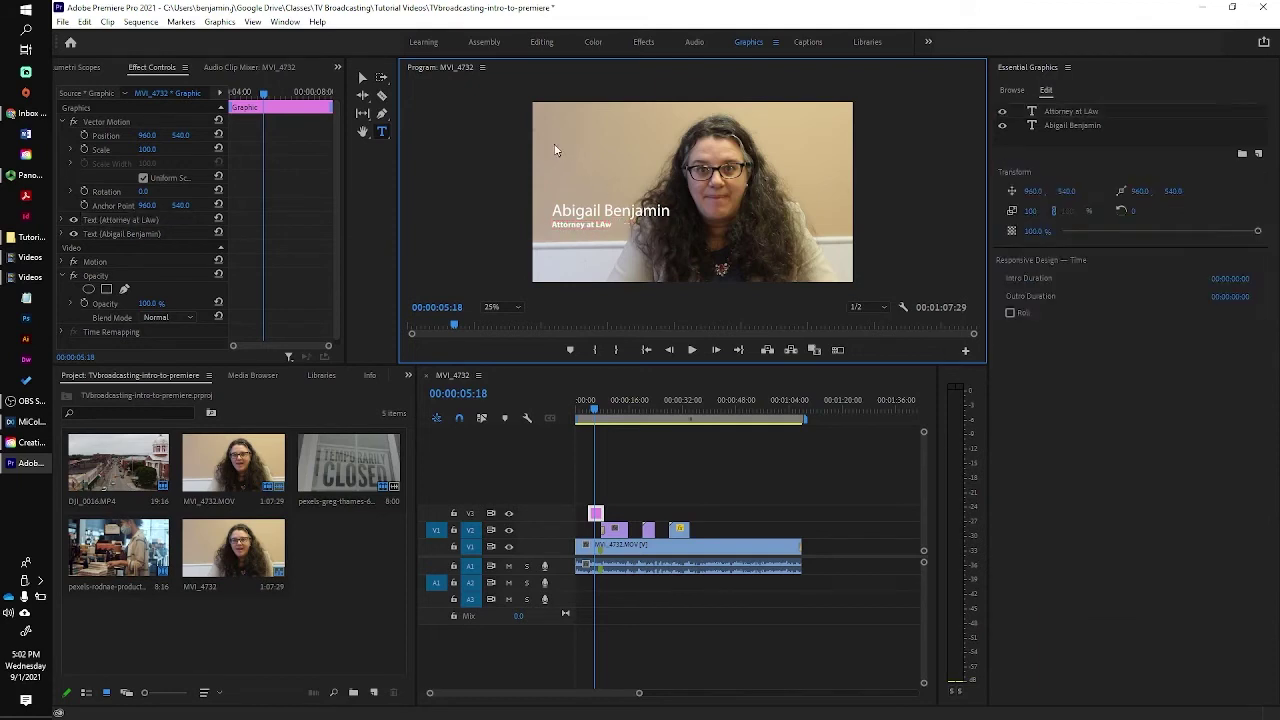
left_click(604, 225)
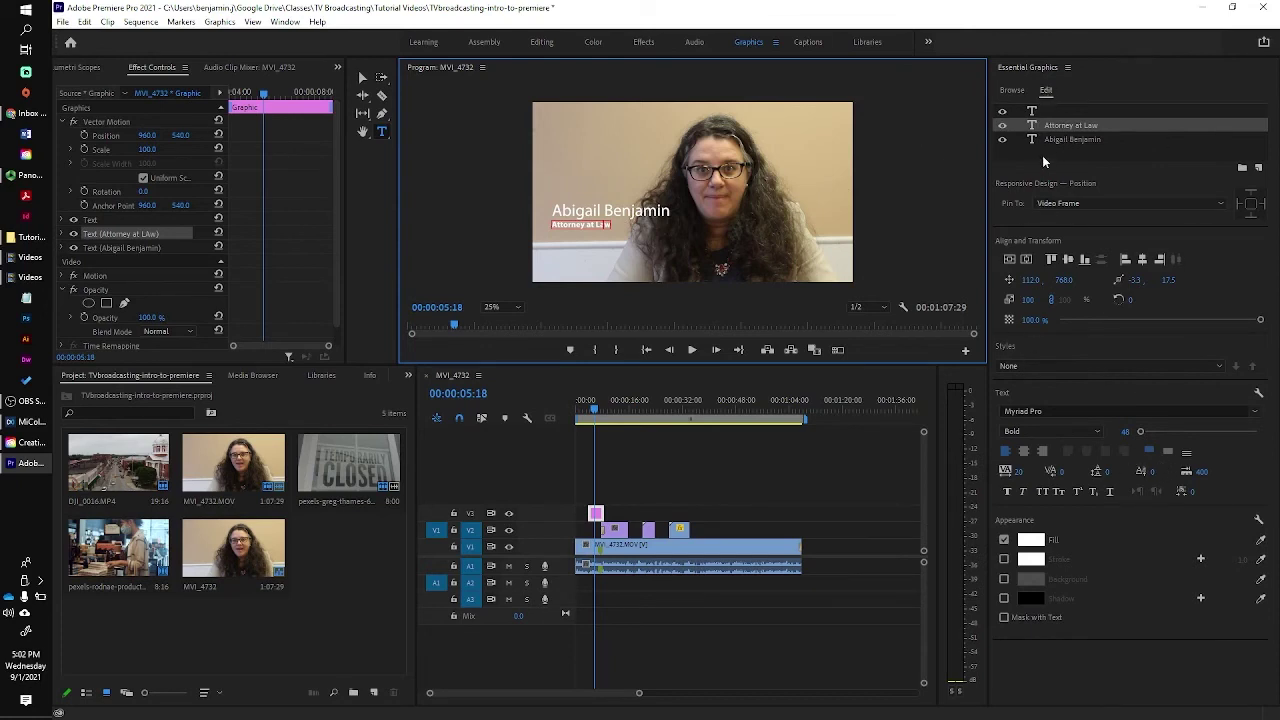
Change the name line's font from Myriad Pro to Avenir in the Black weight.
left_click(650, 212)
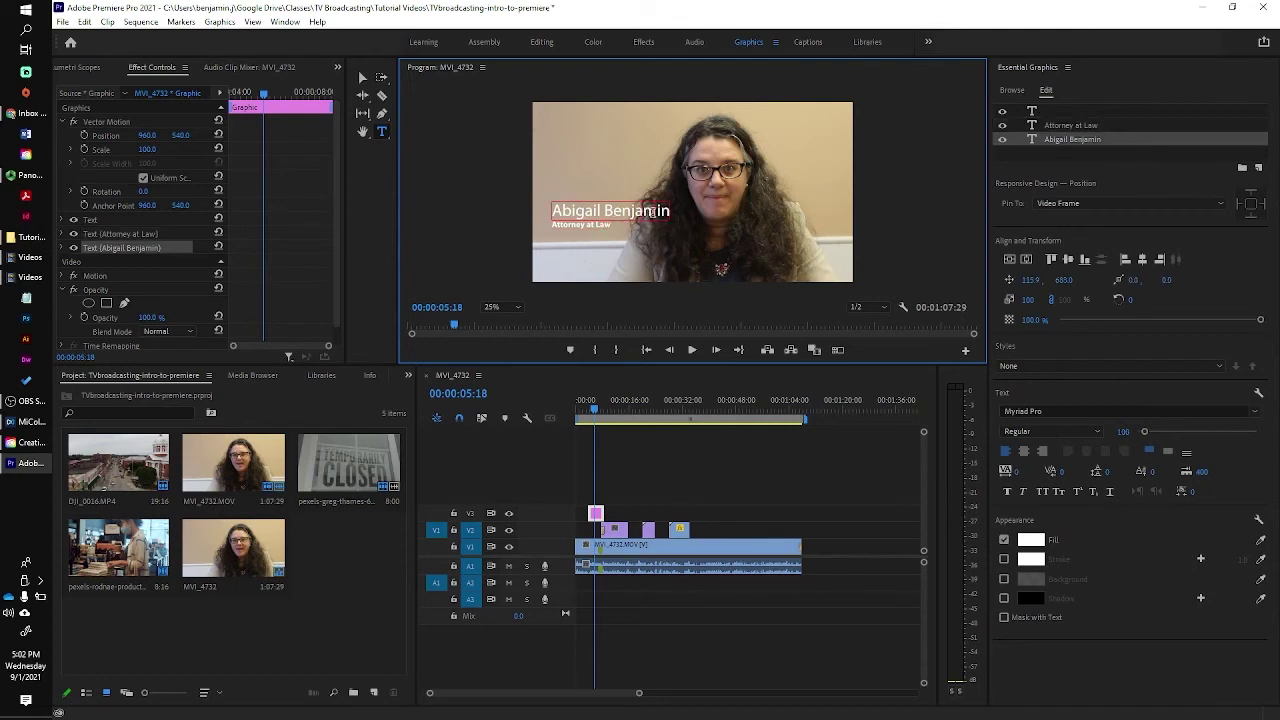
triple_click(651, 212)
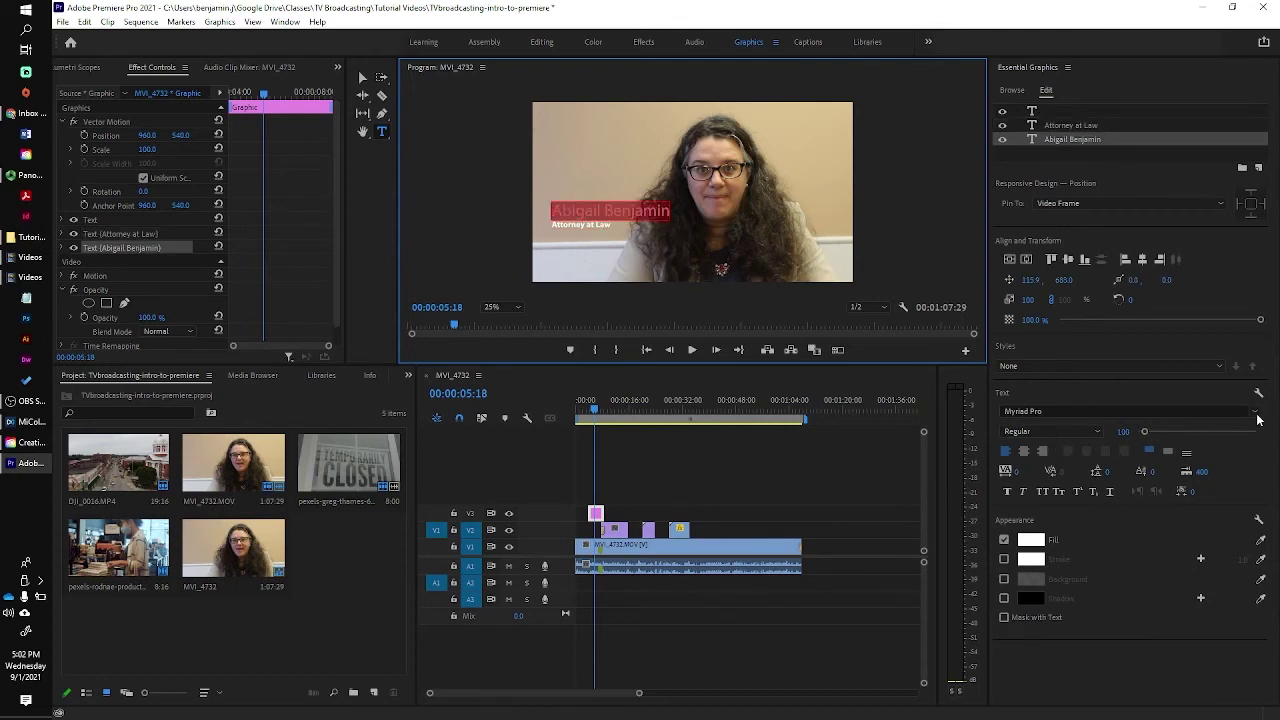
left_click(1257, 417)
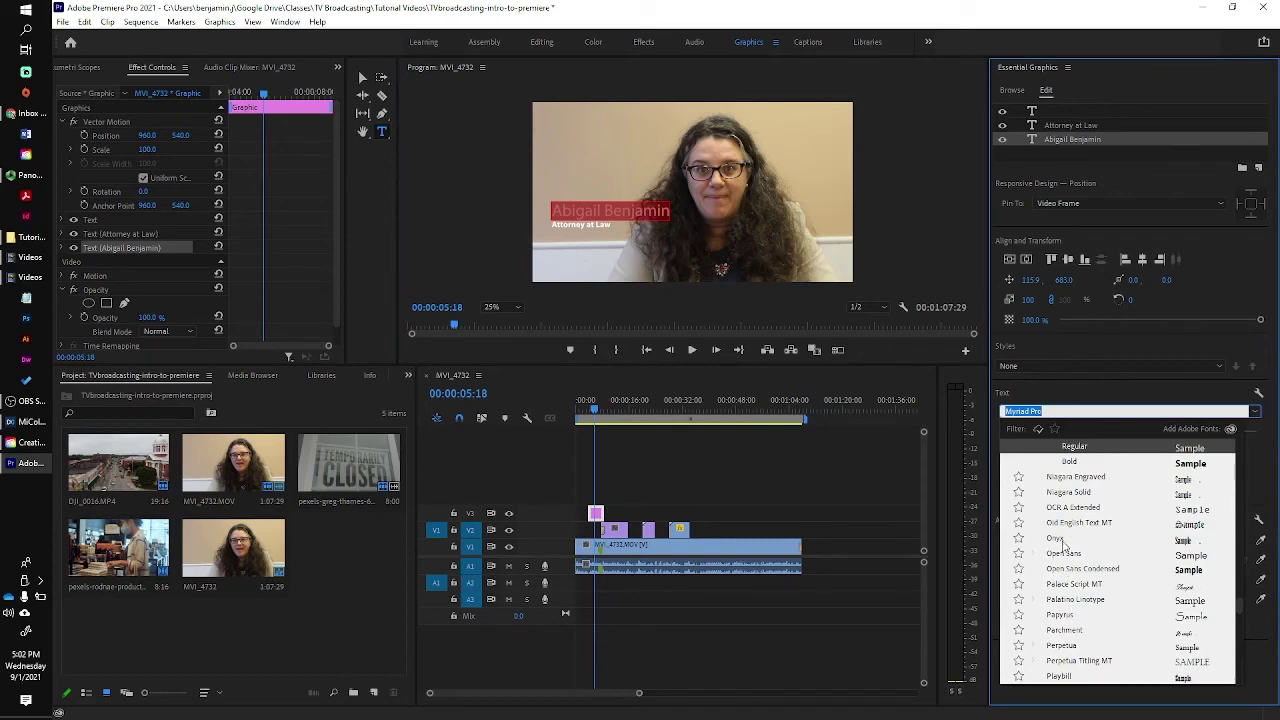
scroll(1065, 545, "up", 15)
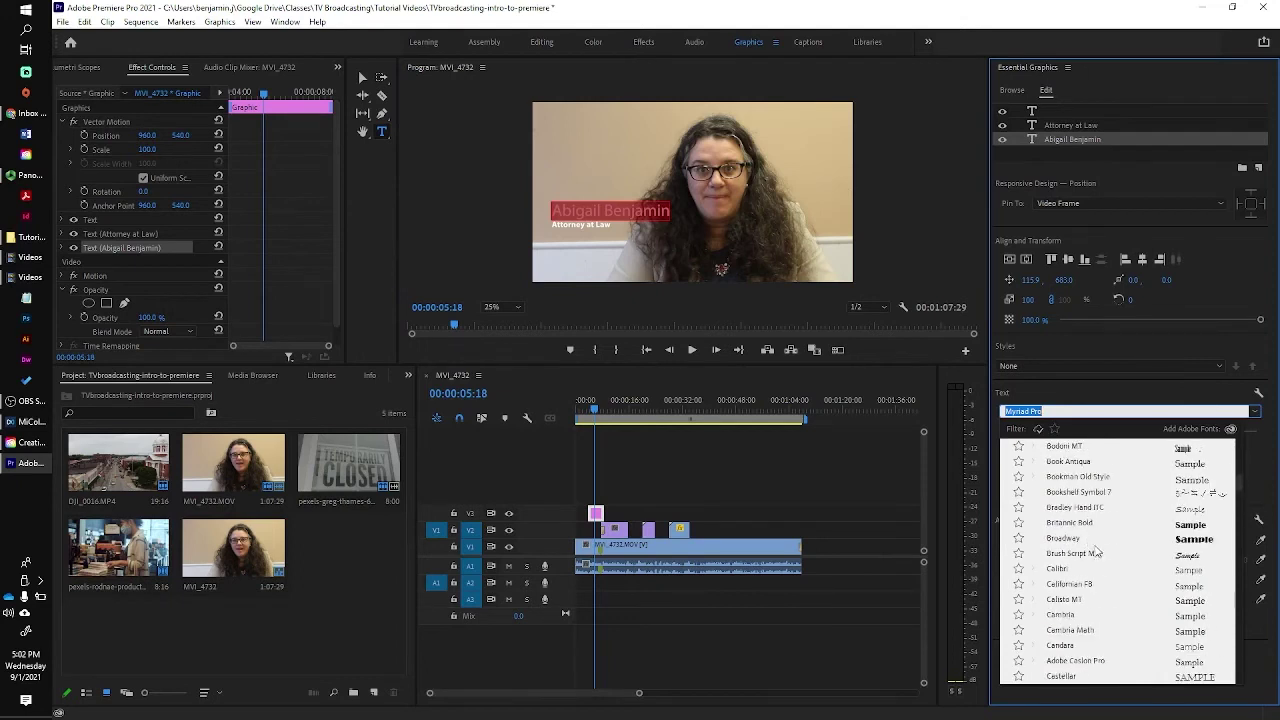
scroll(1098, 545, "up", 10)
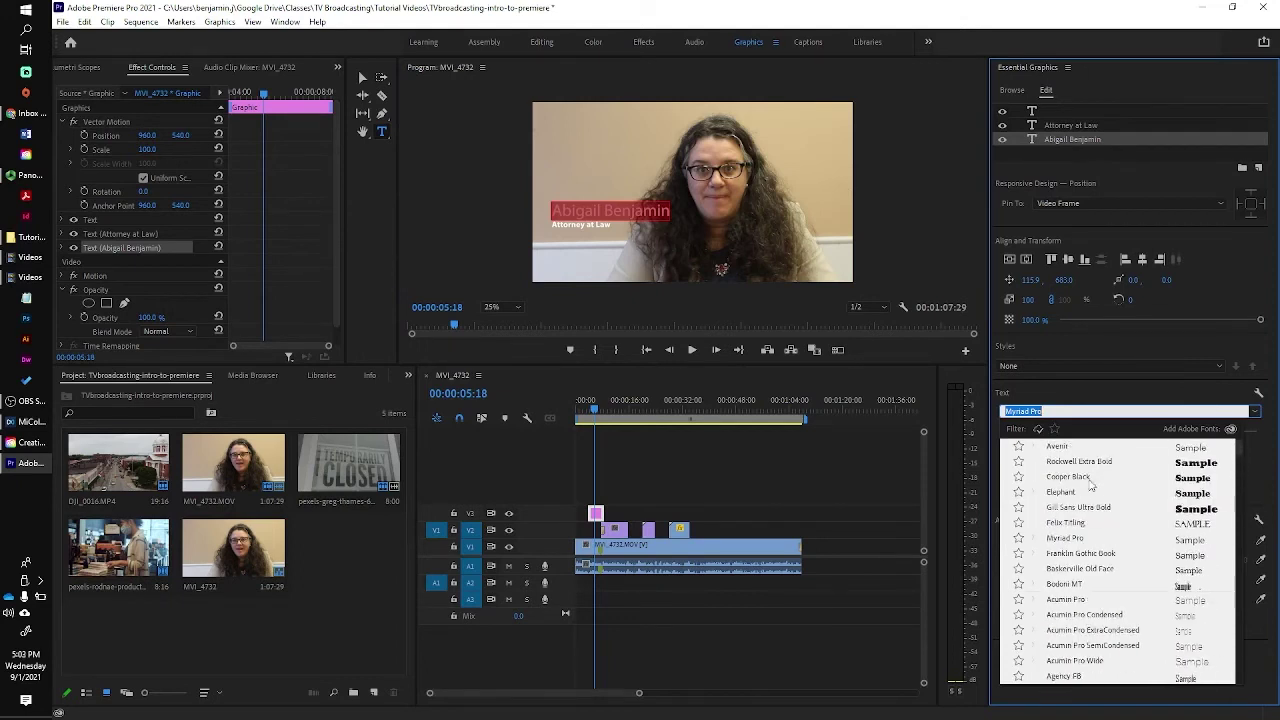
left_click(1075, 449)
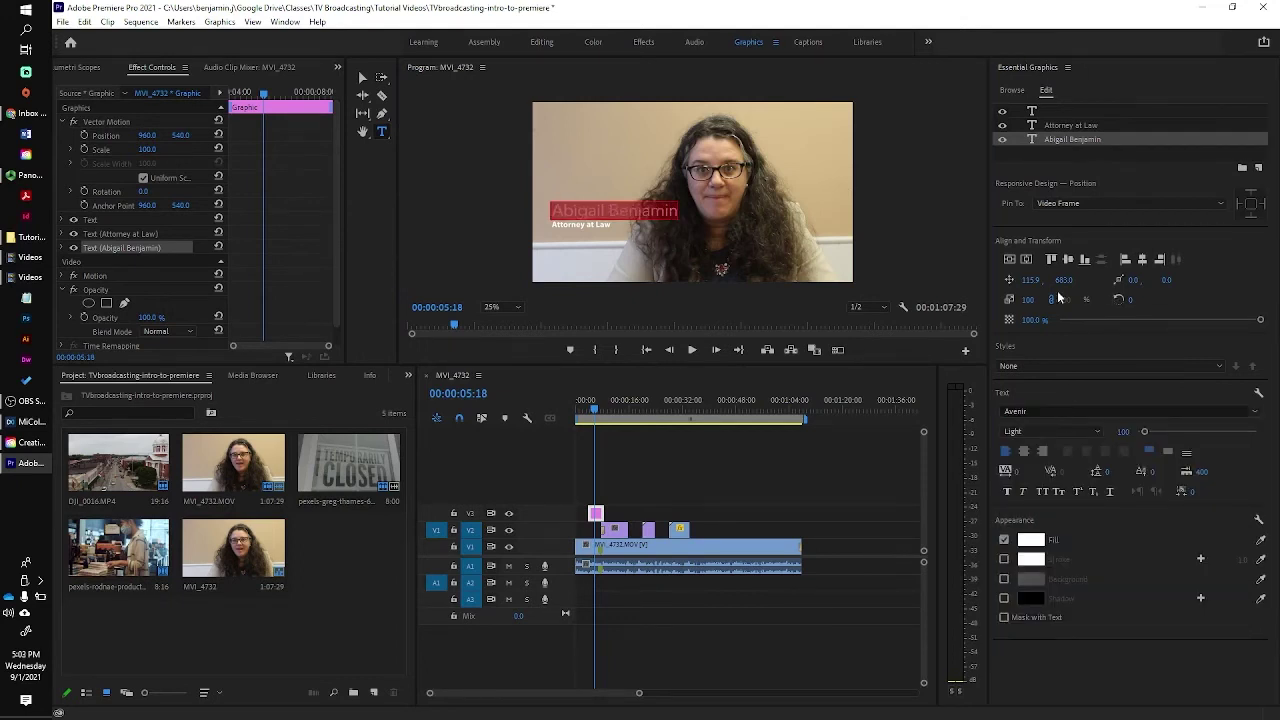
left_click(1093, 432)
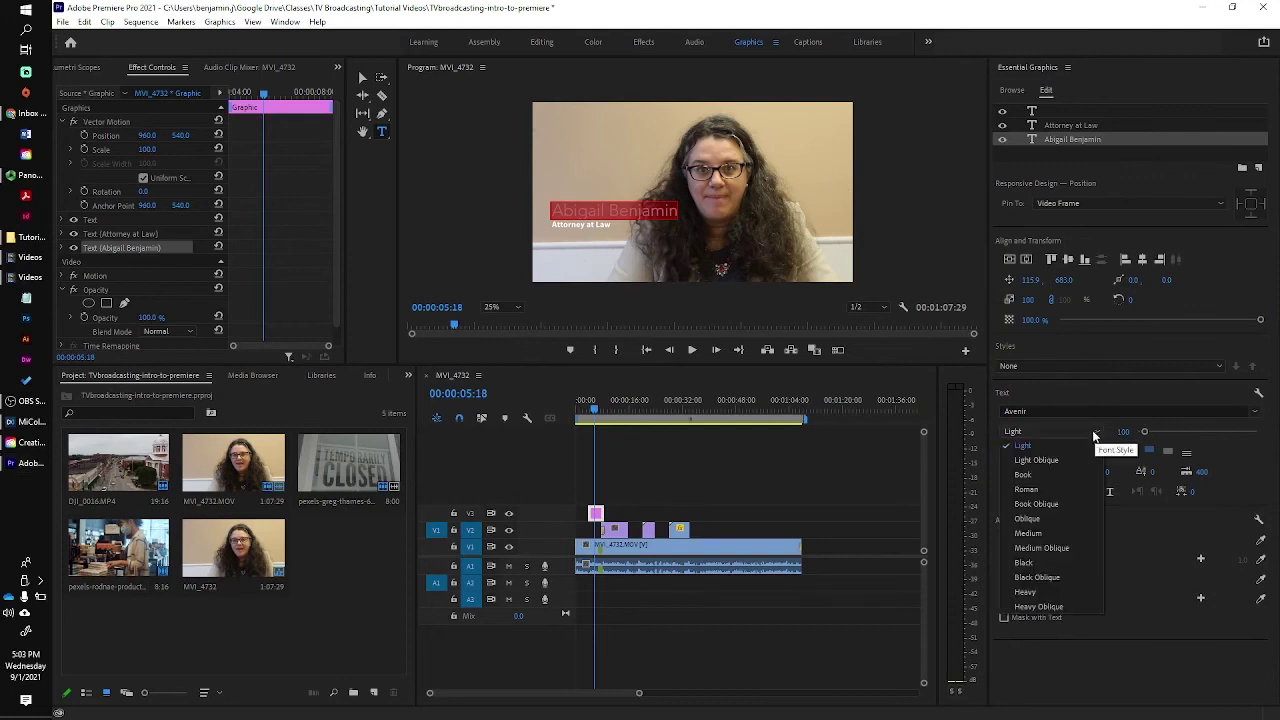
left_click(1024, 562)
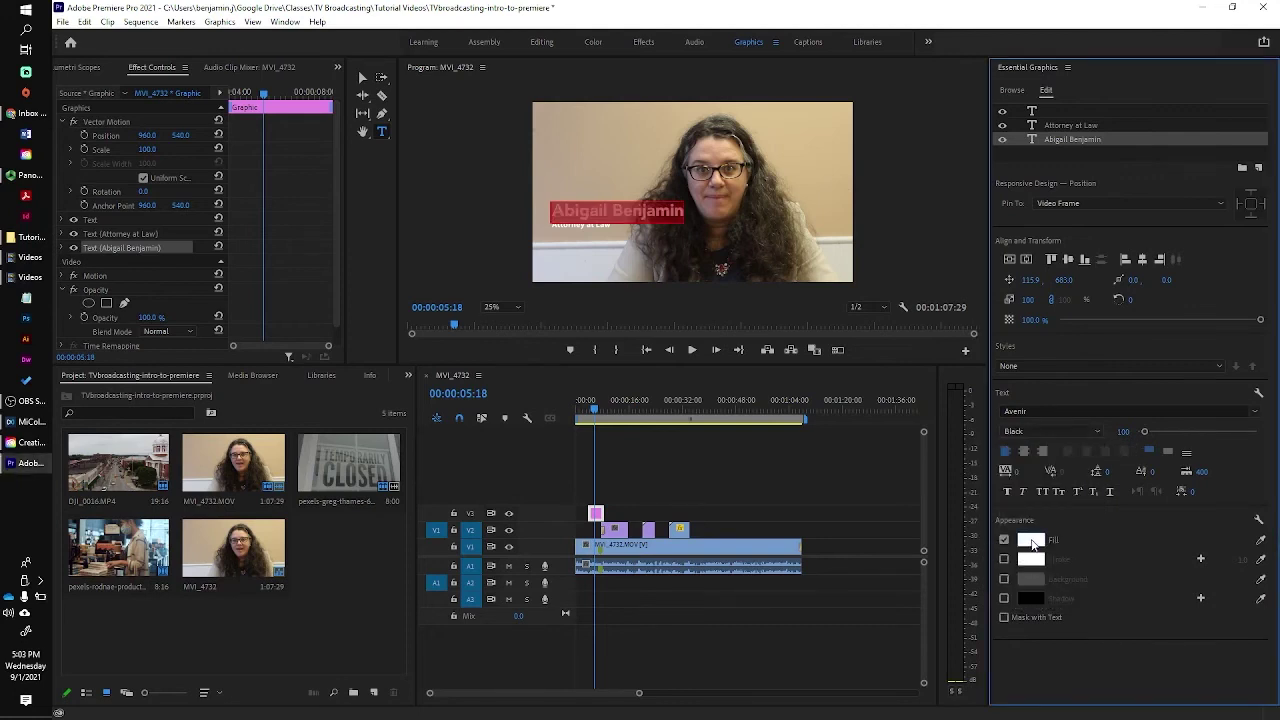
left_click(1031, 541)
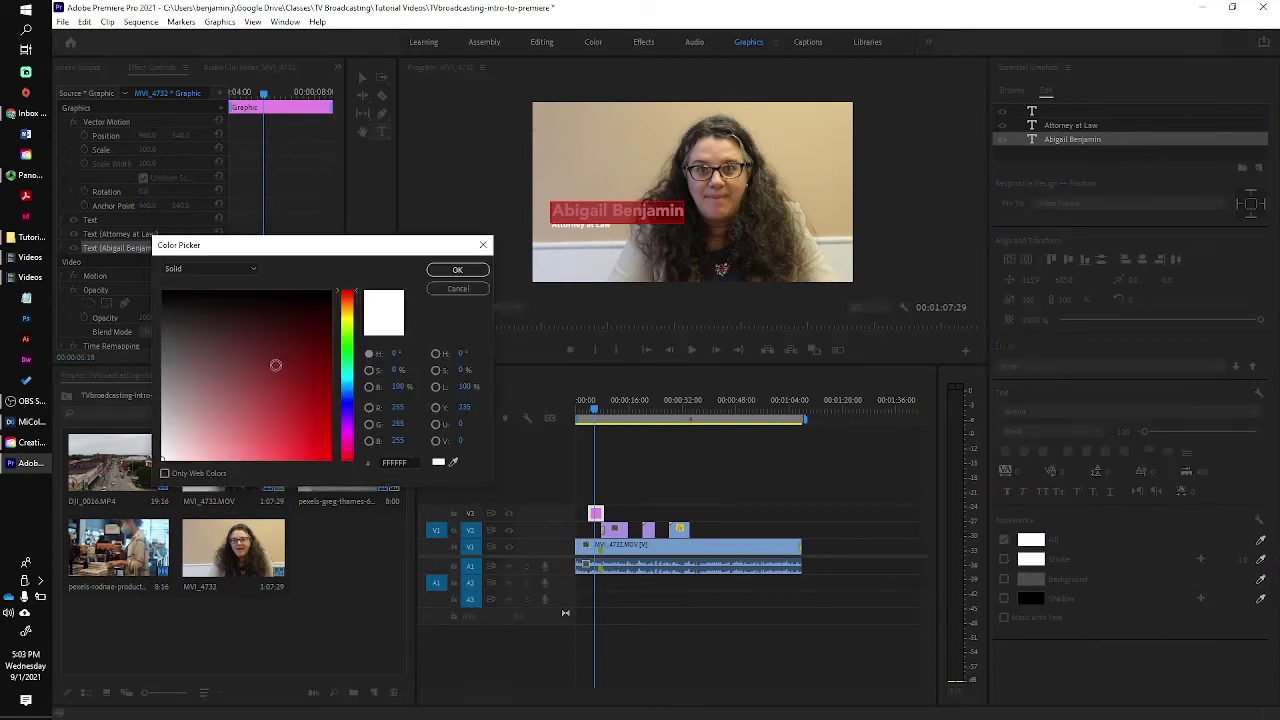
left_click_drag(270, 365, 331, 460)
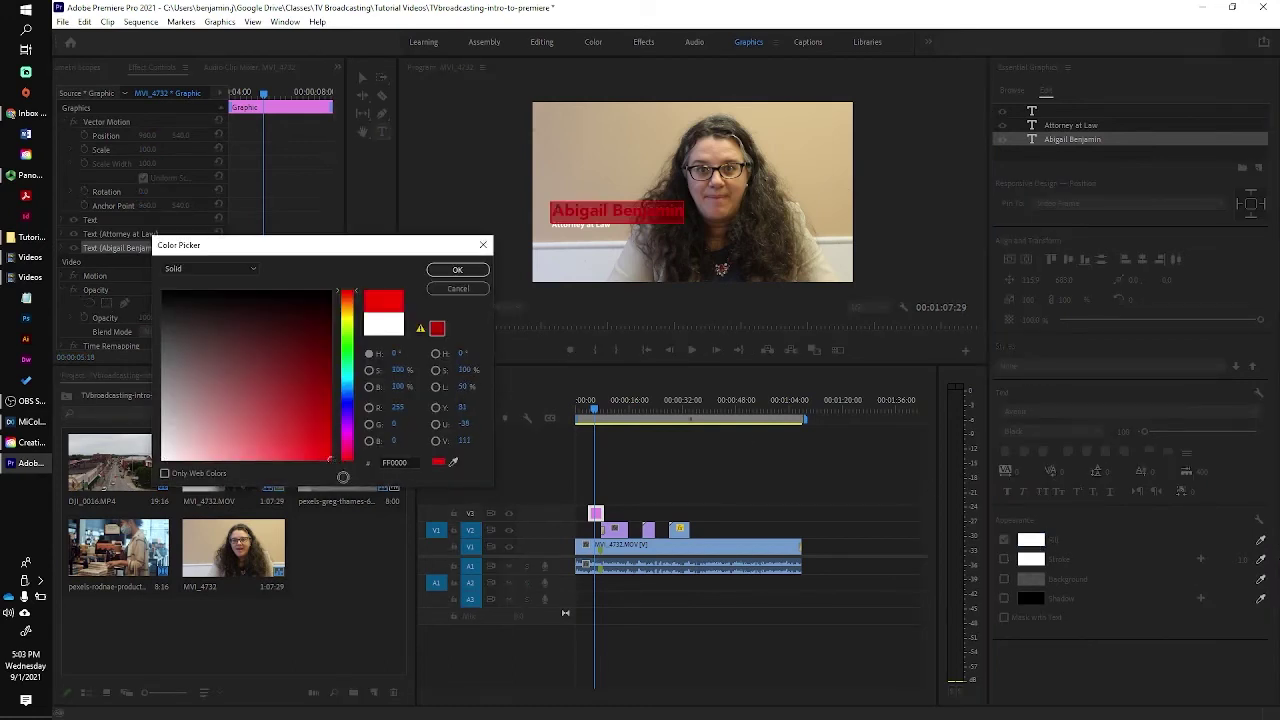
left_click(457, 271)
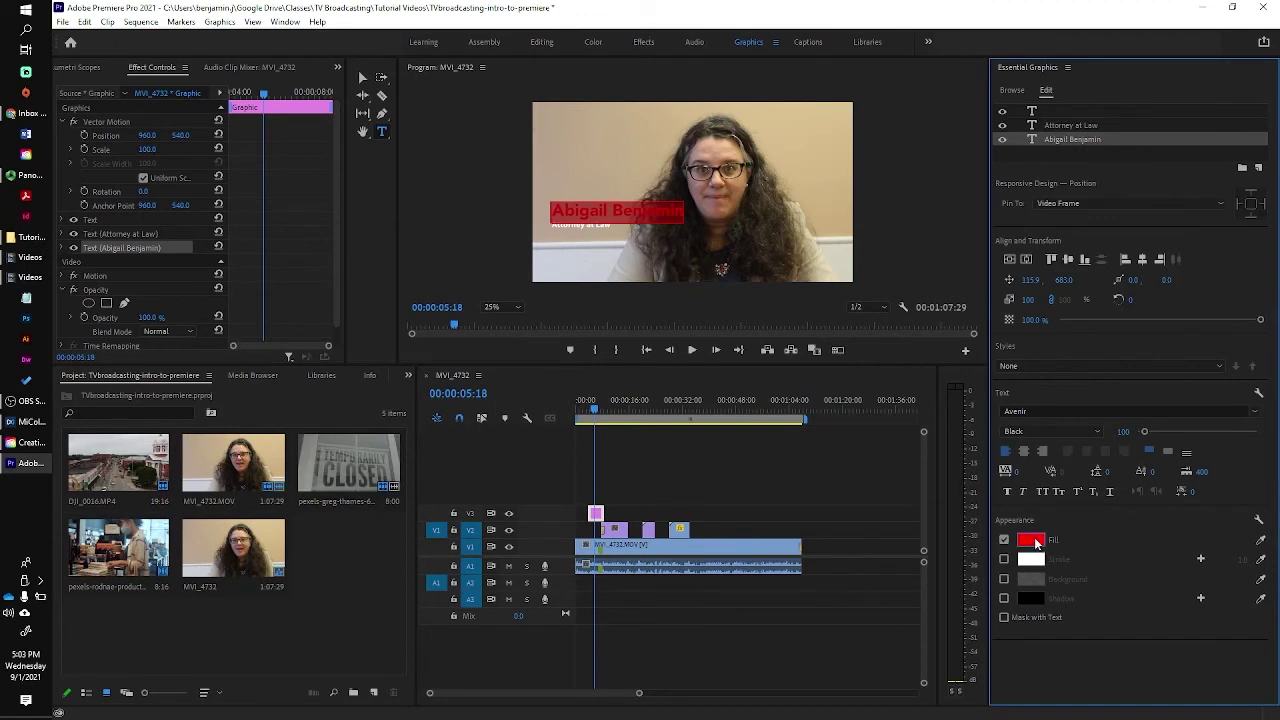
left_click(86, 22)
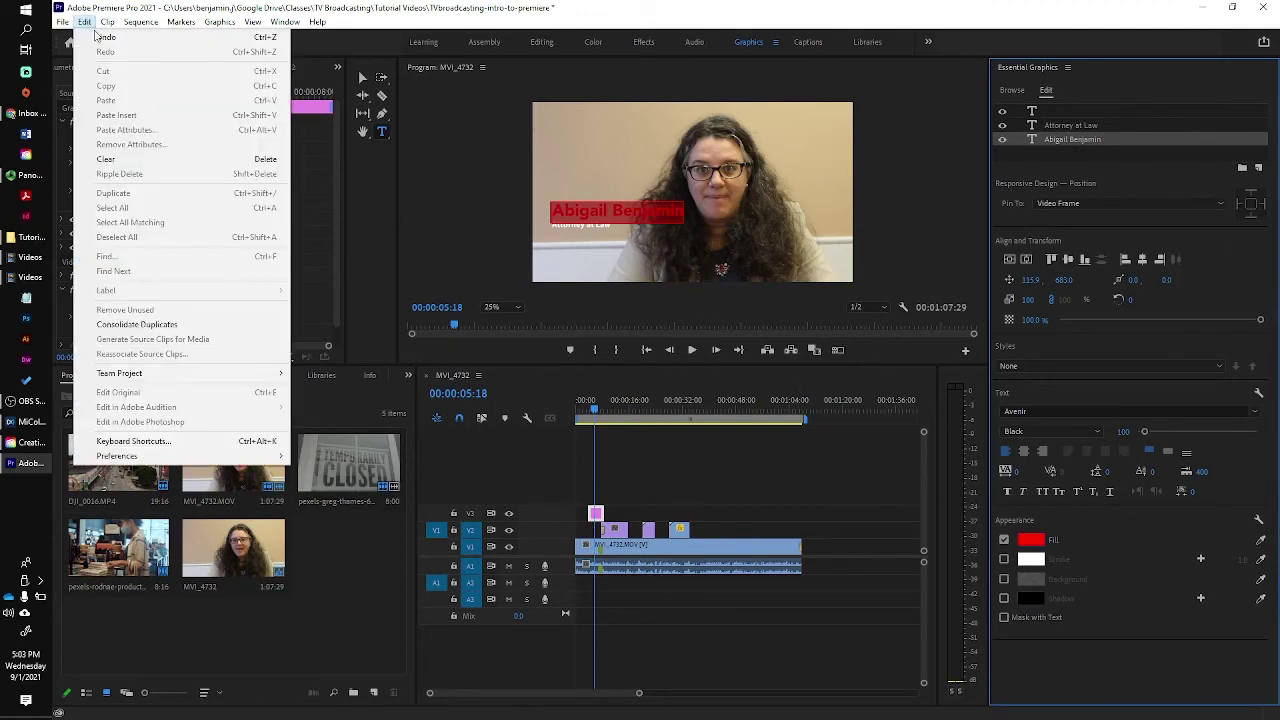
left_click(100, 38)
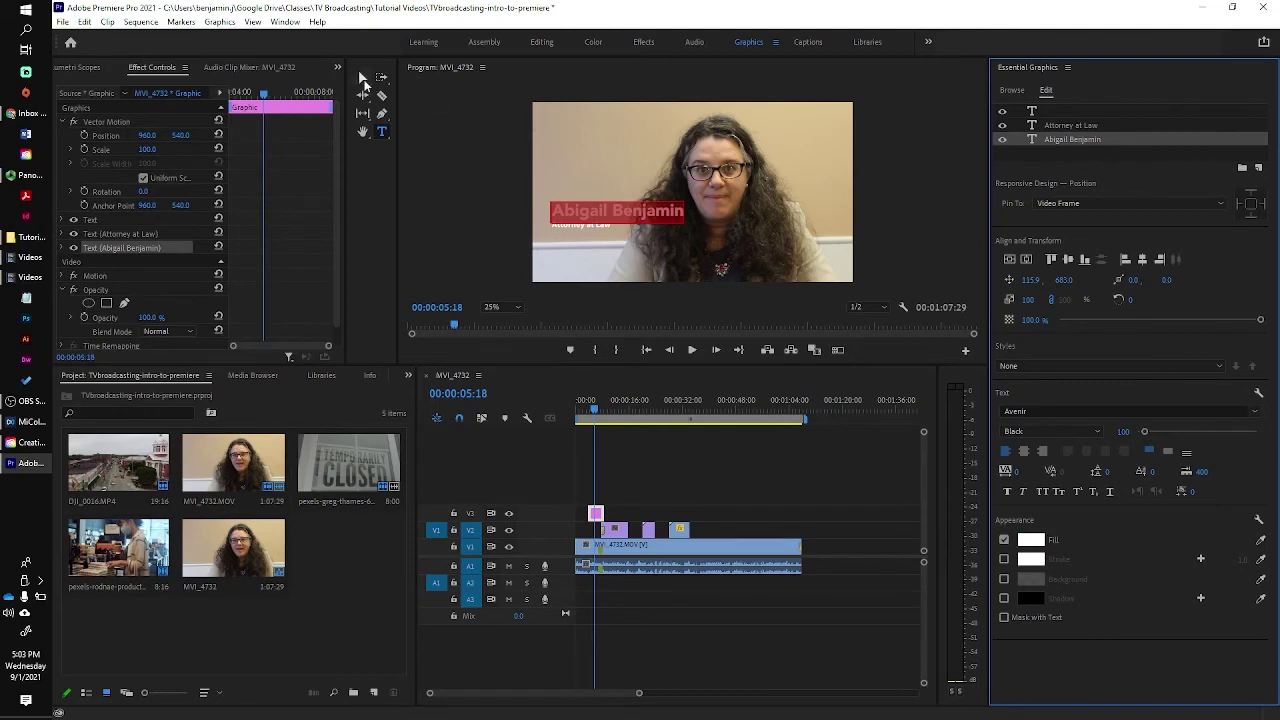
left_click(479, 120)
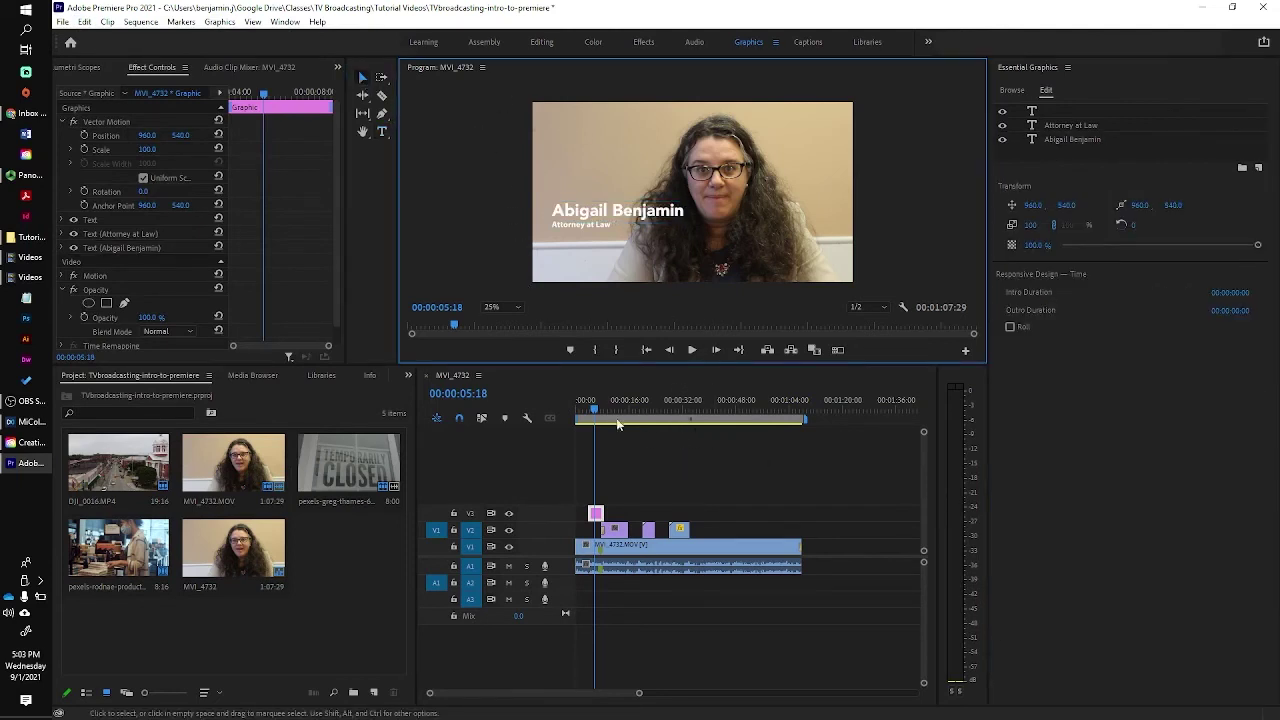
Add a Cross Dissolve to the title clip's start on V3 and preview it, stopping at 00:00:06:12.
left_click_drag(596, 413, 587, 416)
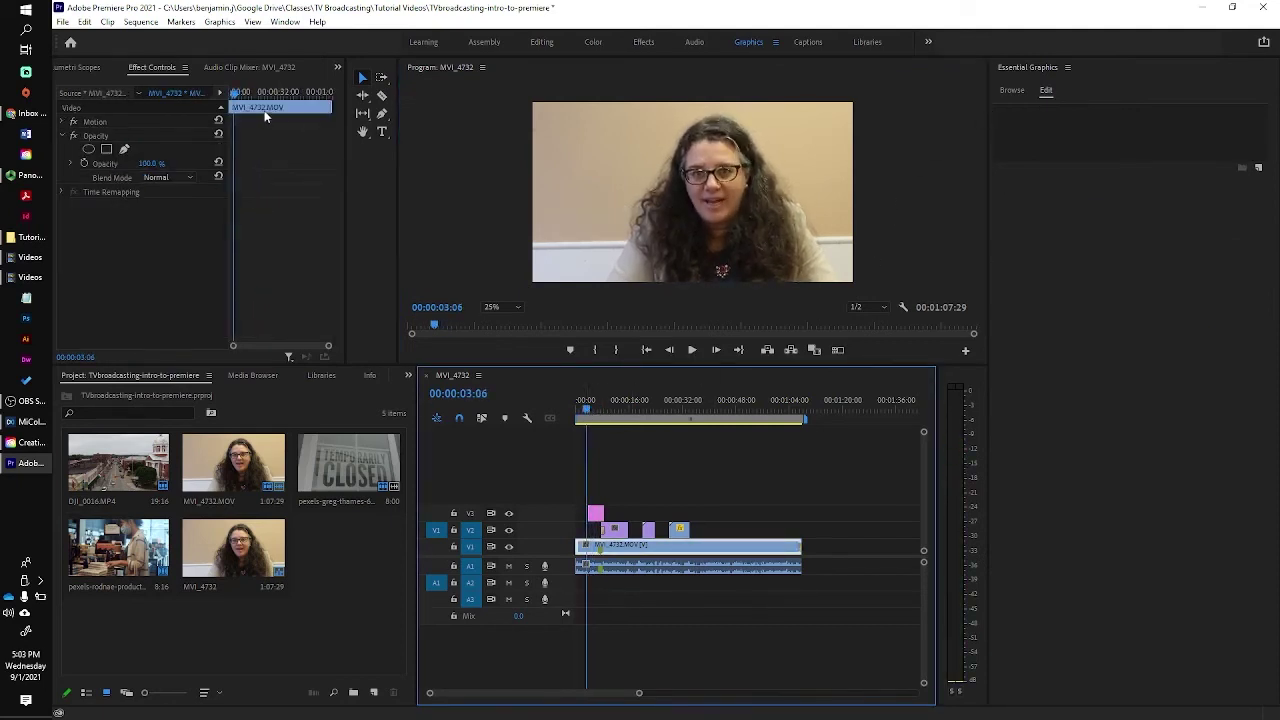
left_click(542, 42)
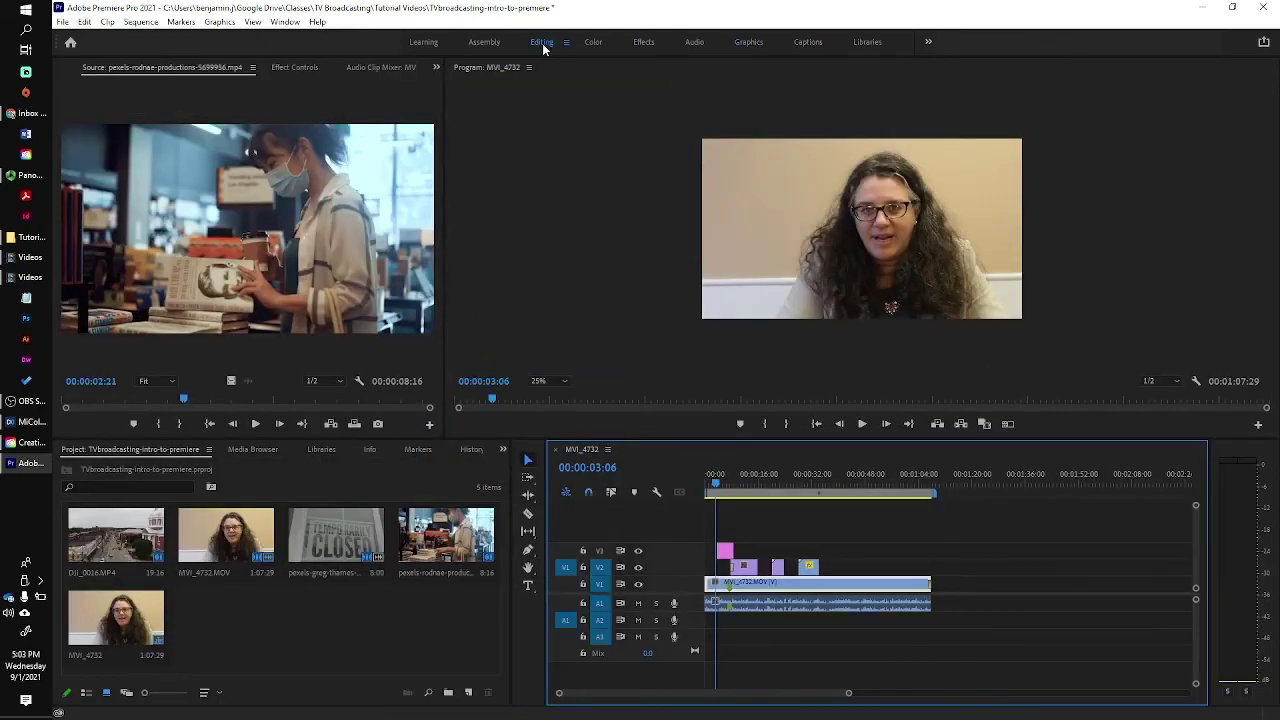
left_click(643, 42)
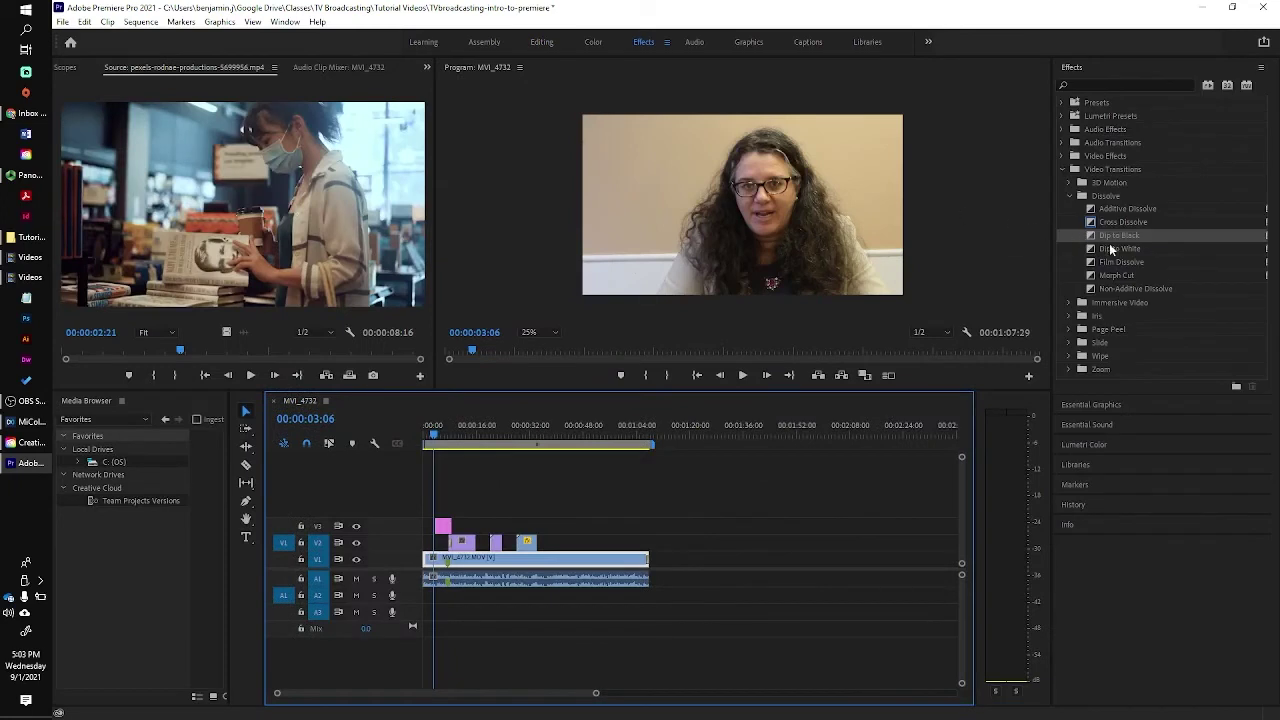
left_click_drag(1096, 224, 437, 528)
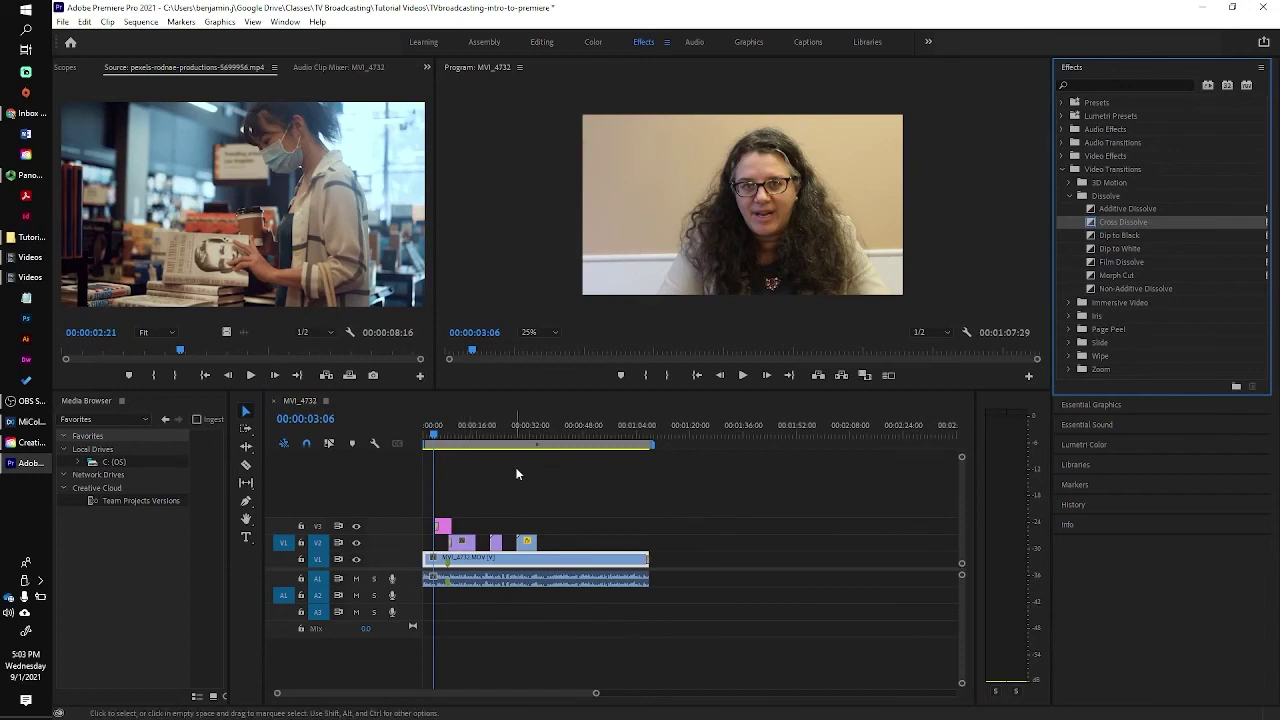
left_click(743, 376)
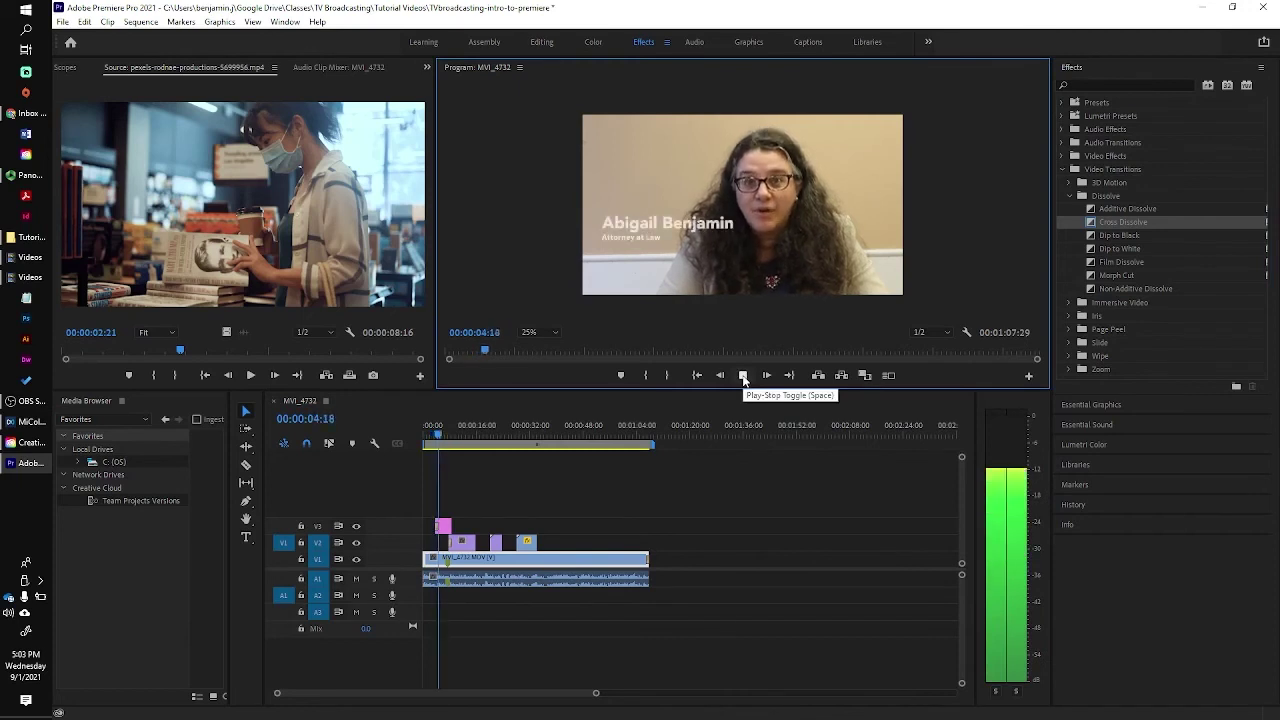
left_click(743, 376)
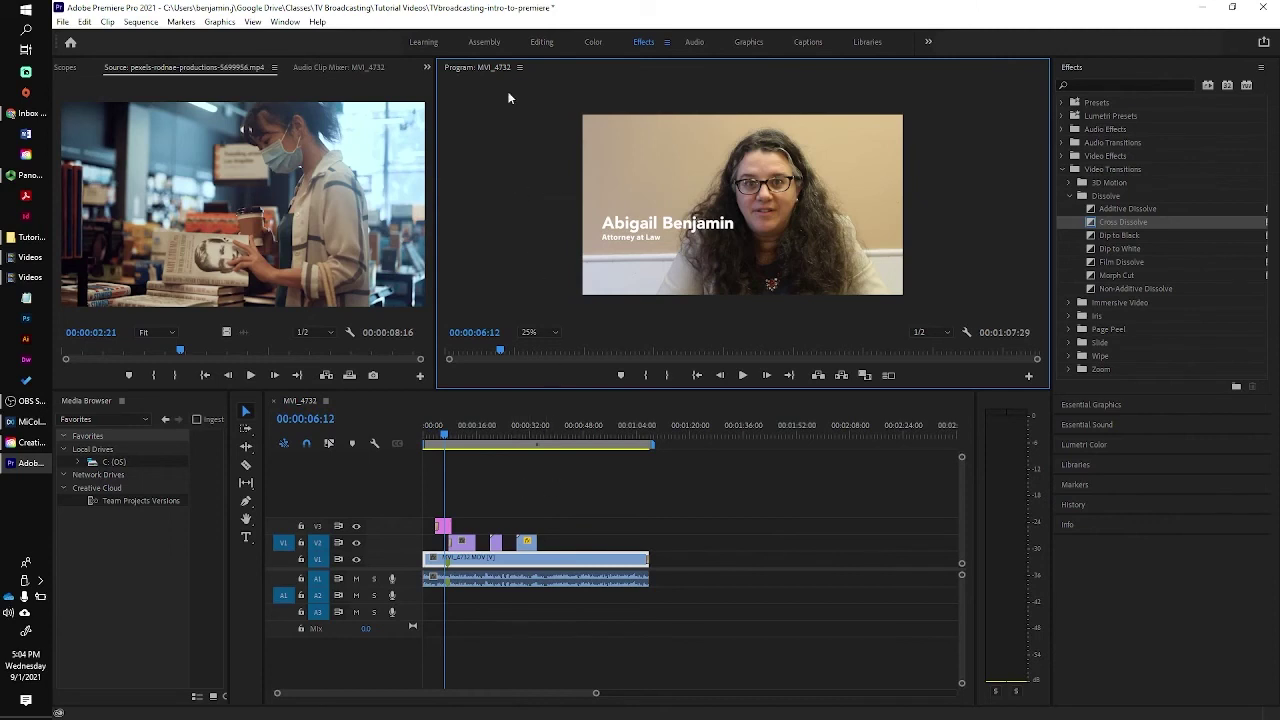
Return to the Editing workspace and rename the MVI_4732 sequence to 'Buckhannon Interview'.
left_click(541, 42)
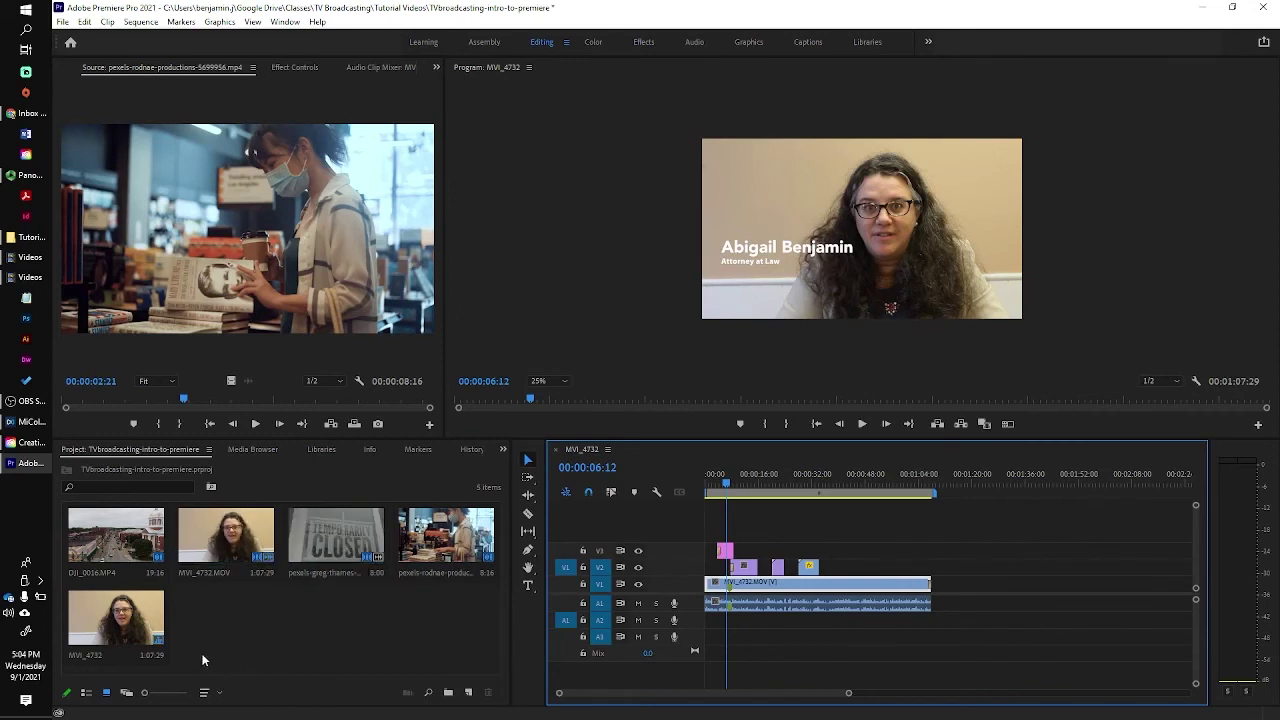
left_click(124, 656)
right_click(124, 657)
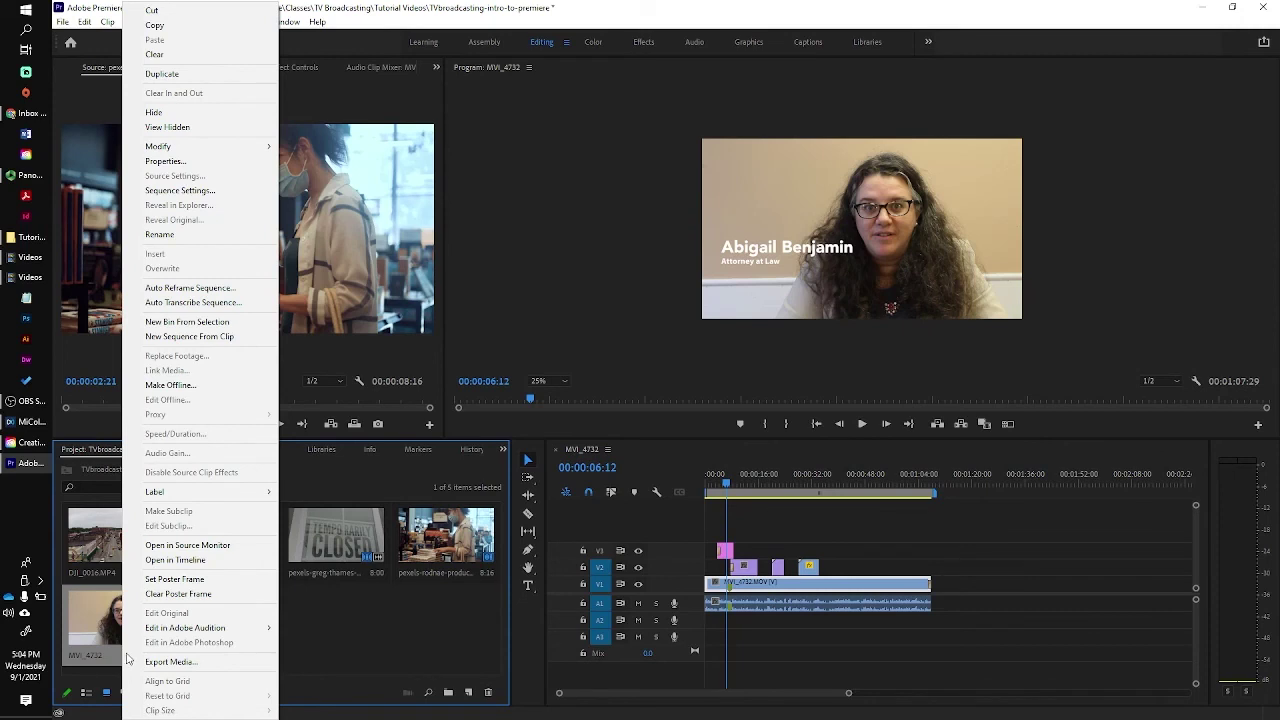
left_click(182, 235)
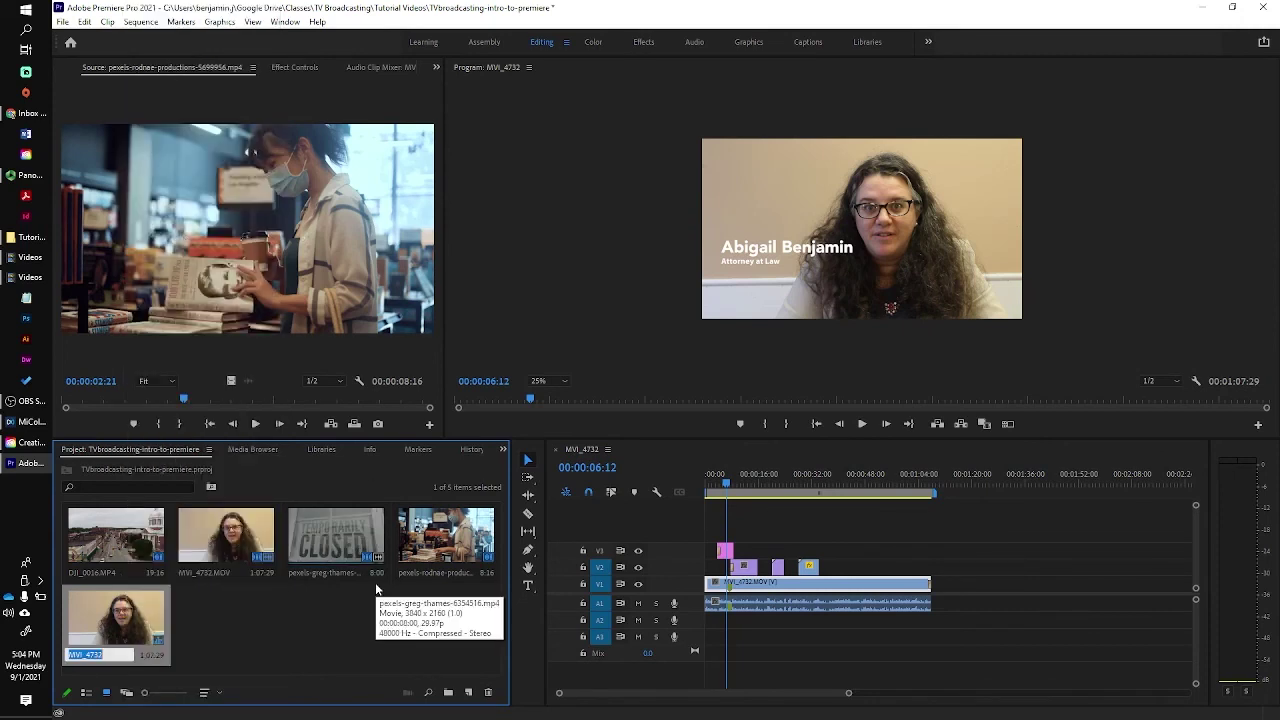
type("Buckhannon Interview")
key("Return")
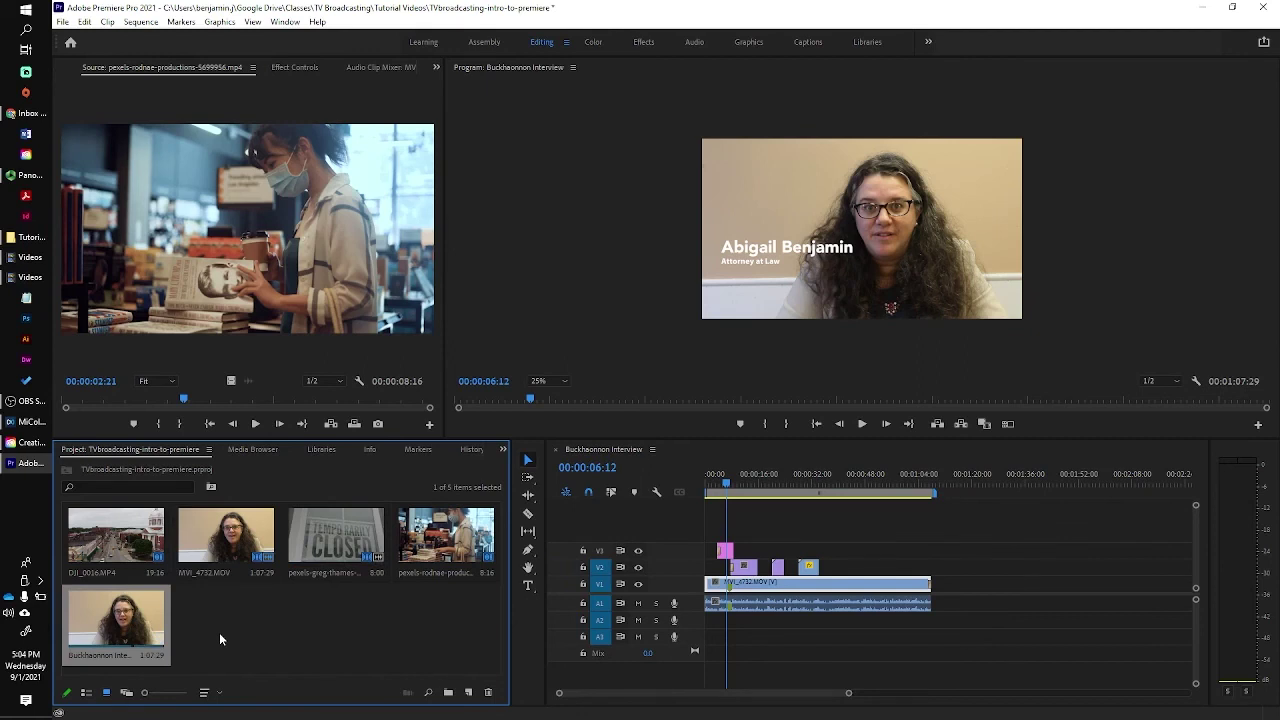
Open Export Media settings with H.264 format and bring up the output file's Save As dialog.
left_click(62, 21)
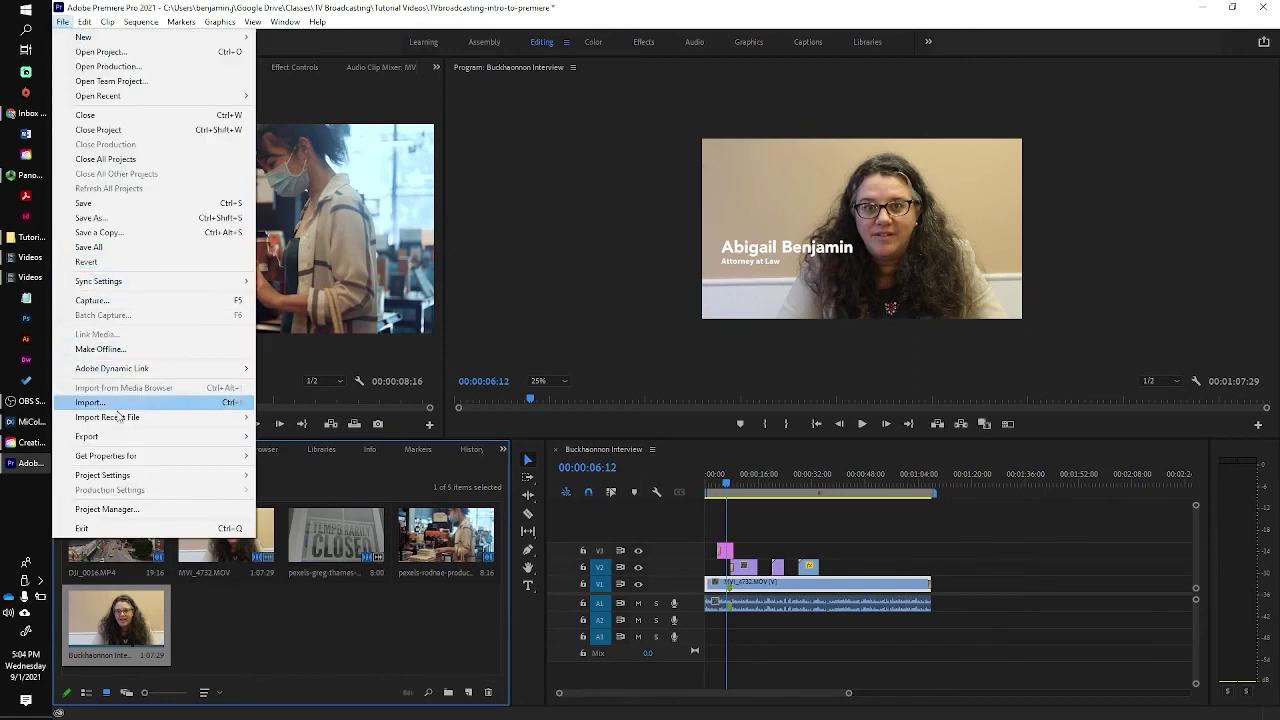
left_click(294, 434)
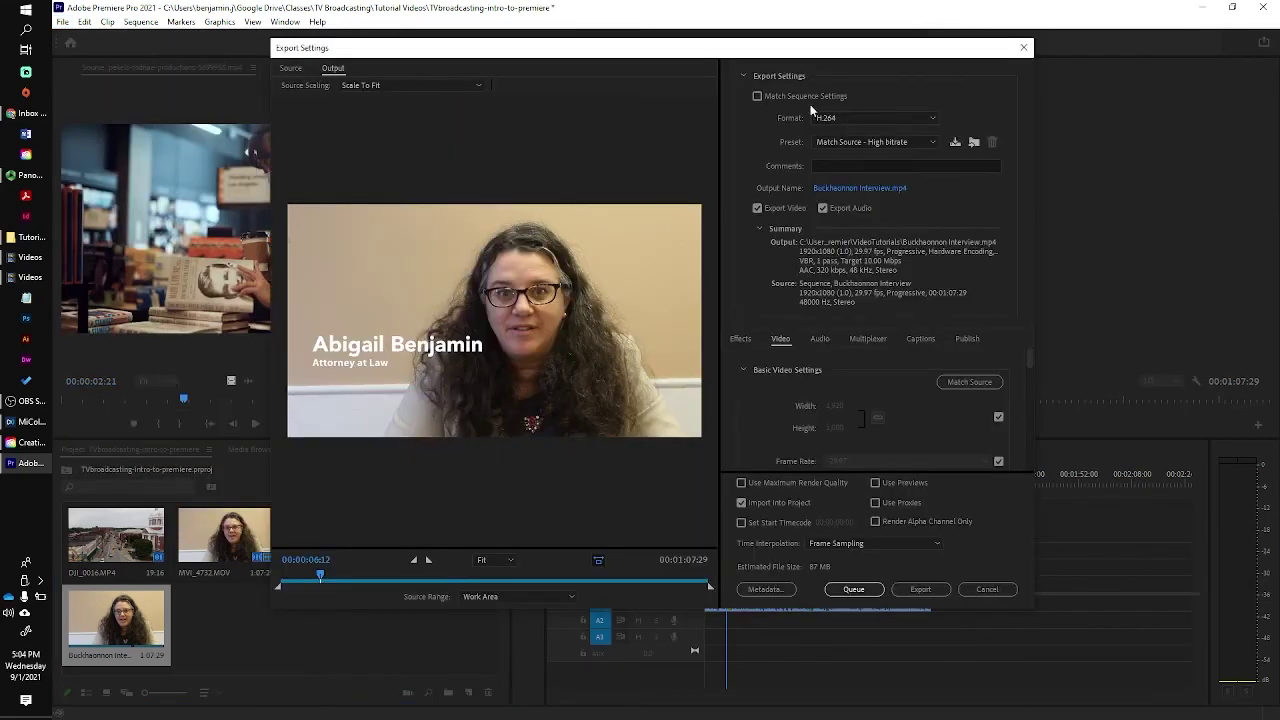
left_click(932, 118)
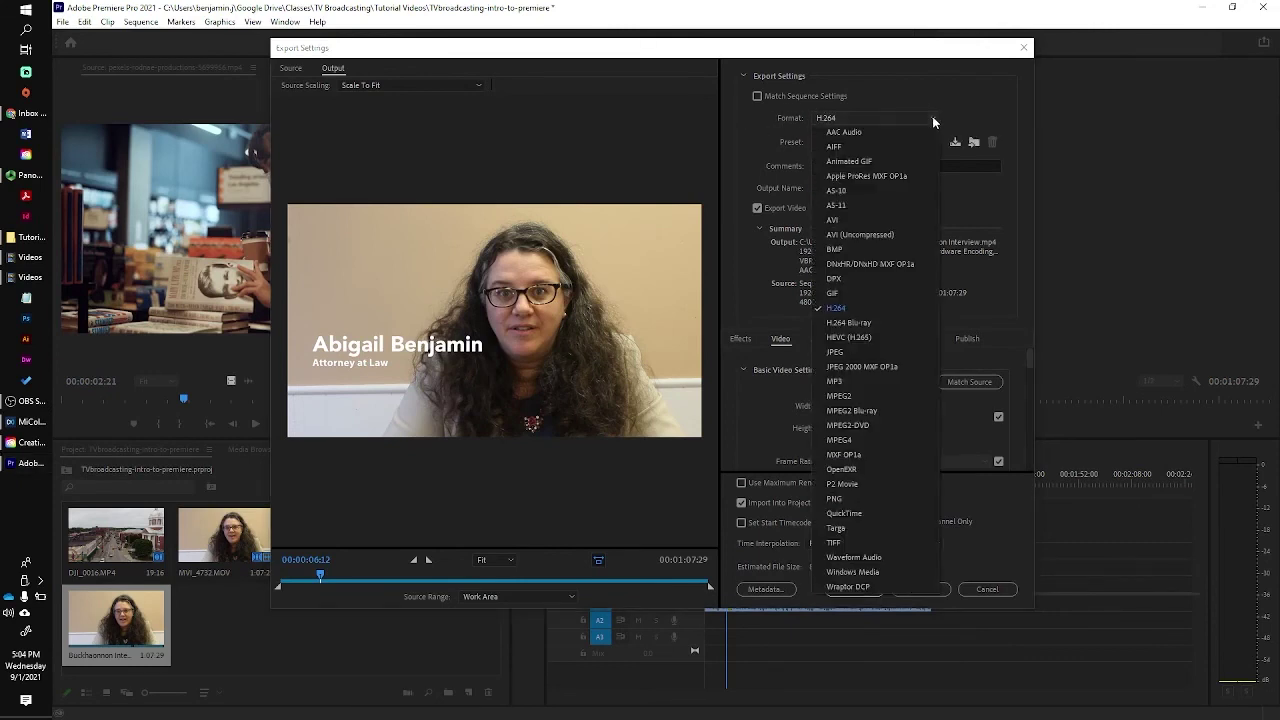
left_click(854, 309)
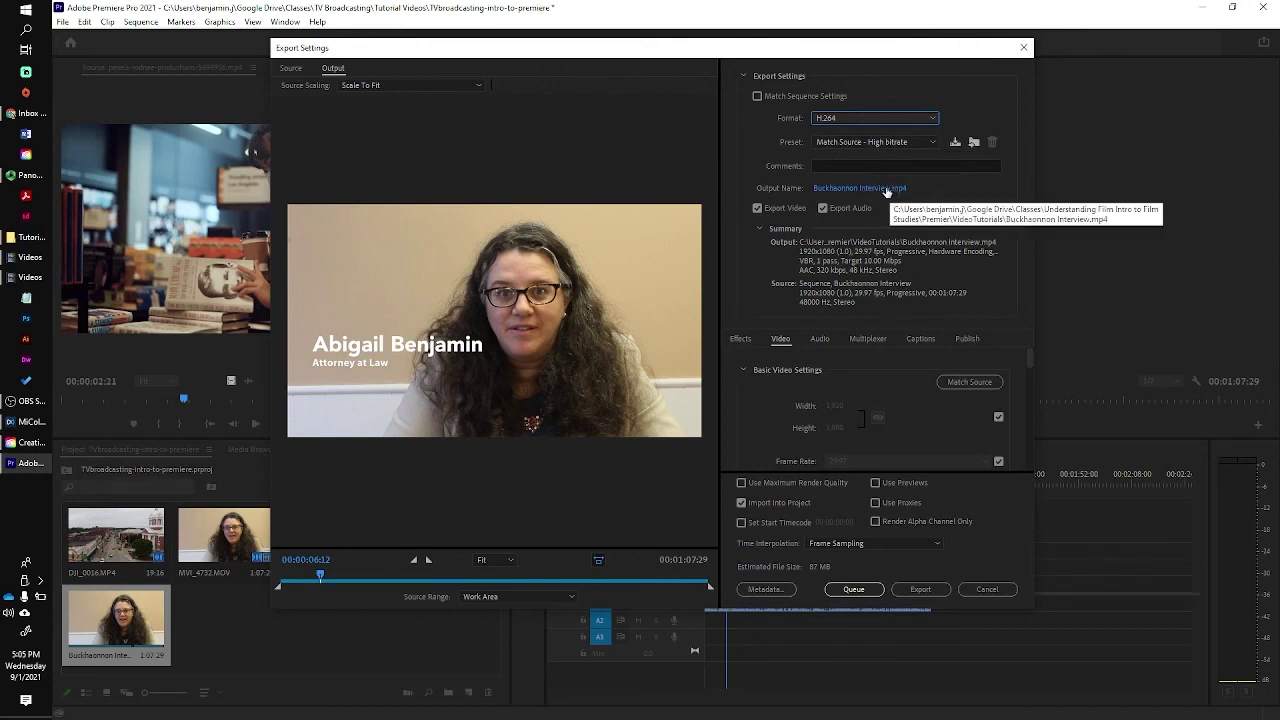
left_click(886, 190)
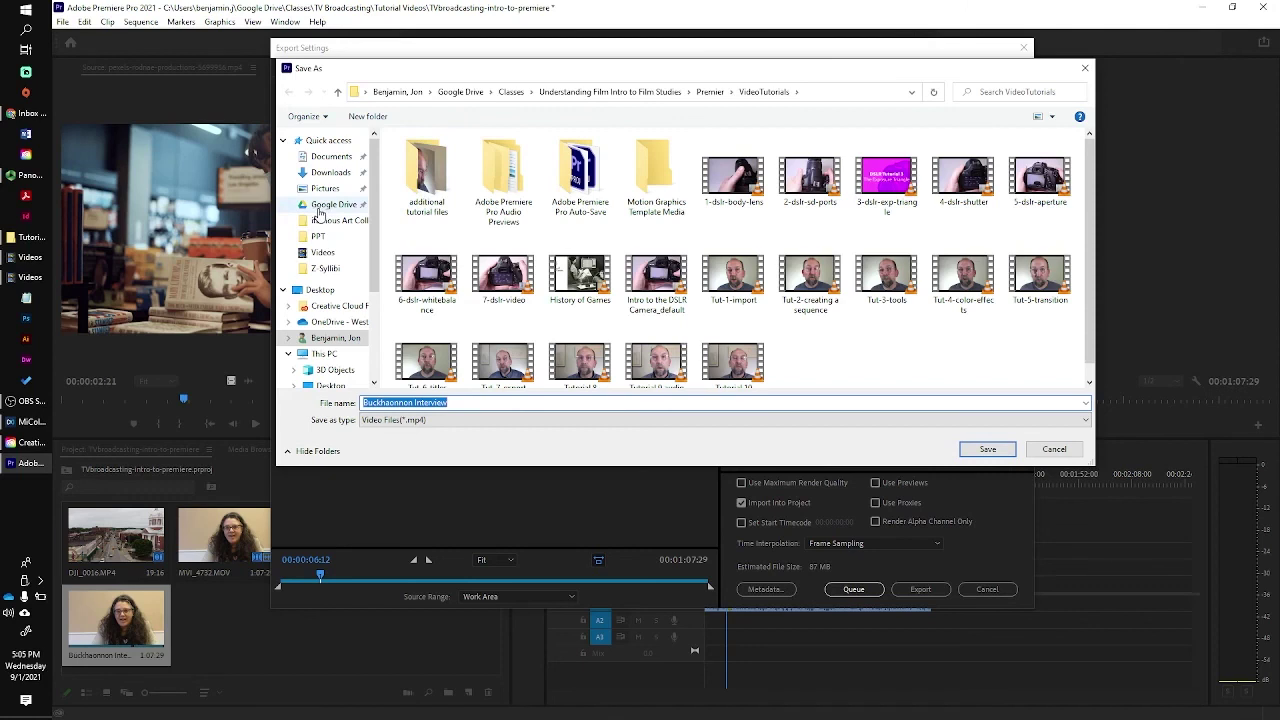
Save the output to Google Drive > Classes > TV Broadcasting Tutorial Videos and export it.
left_click(320, 205)
double_click(420, 155)
double_click(427, 268)
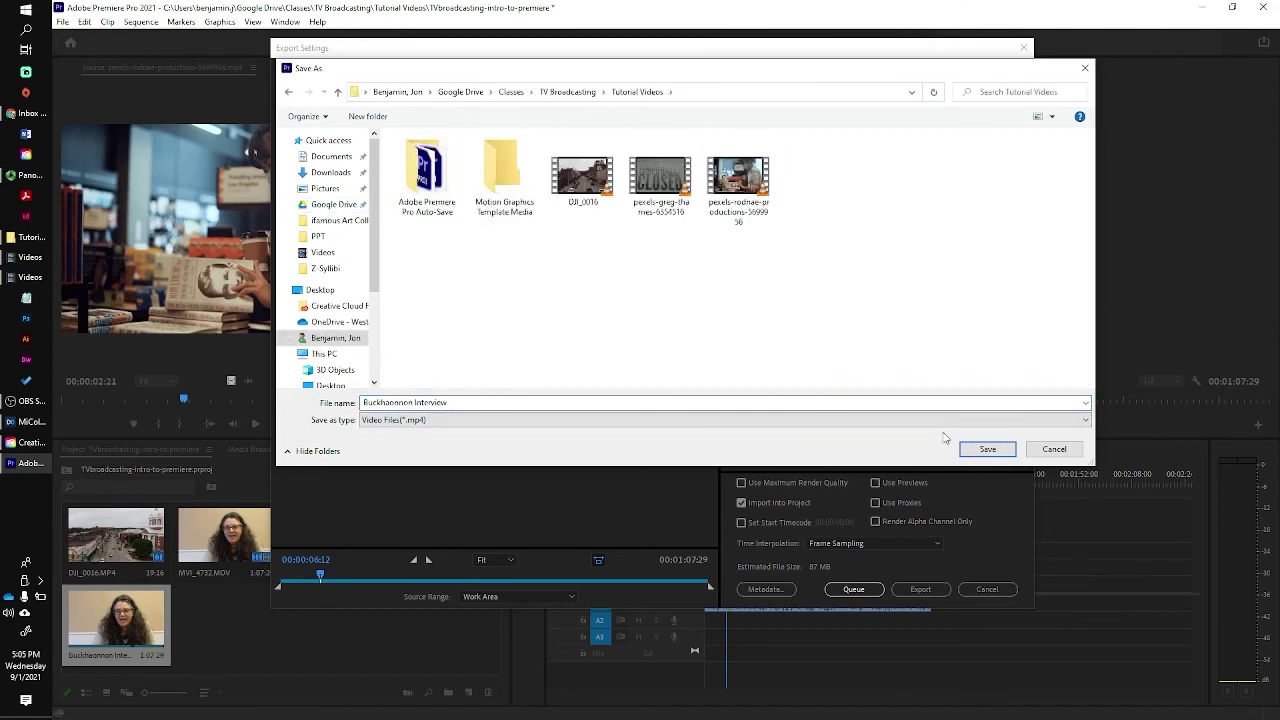
left_click(1000, 452)
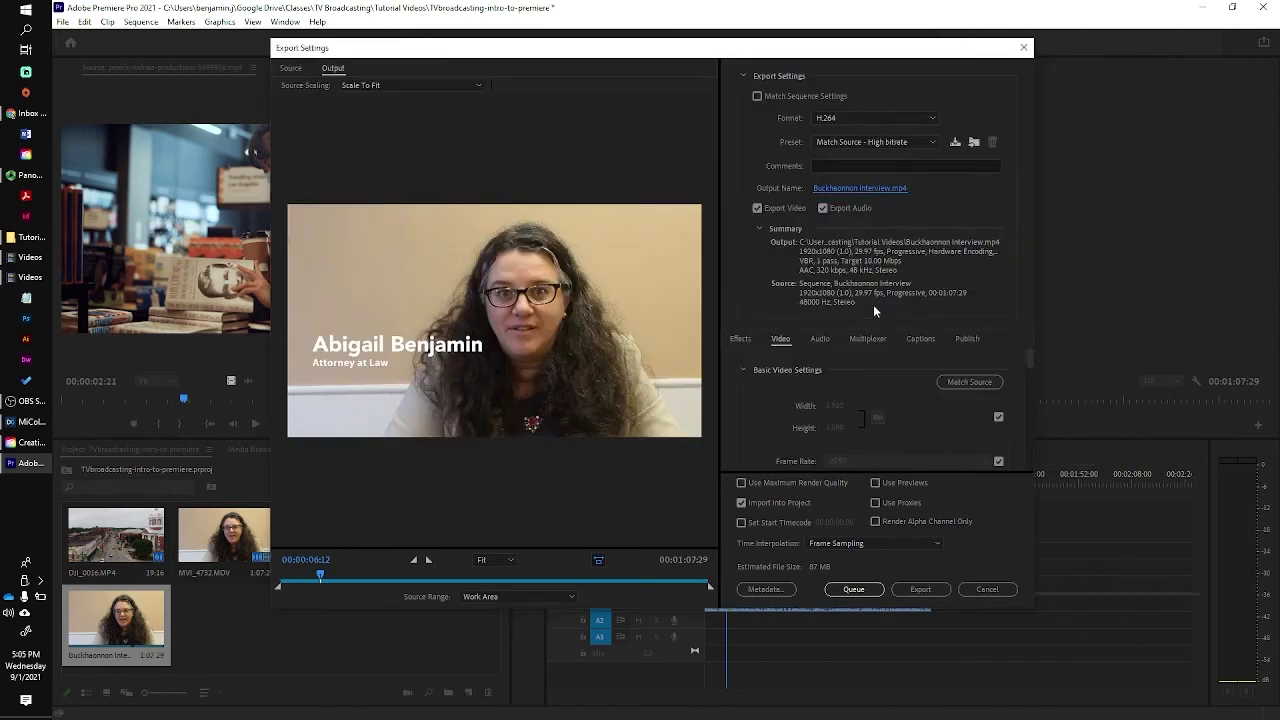
left_click(925, 591)
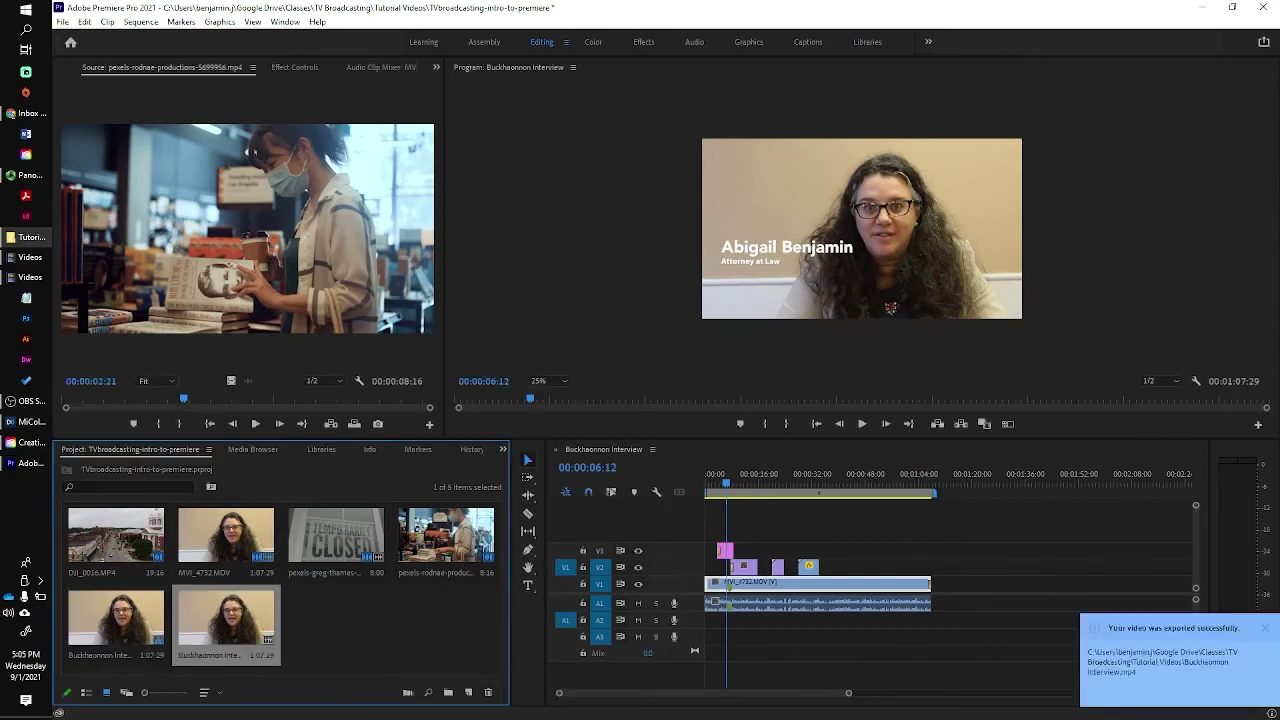
Play the exported Buckhannon Interview video from the Tutorial Videos folder in VLC.
key("alt+Tab")
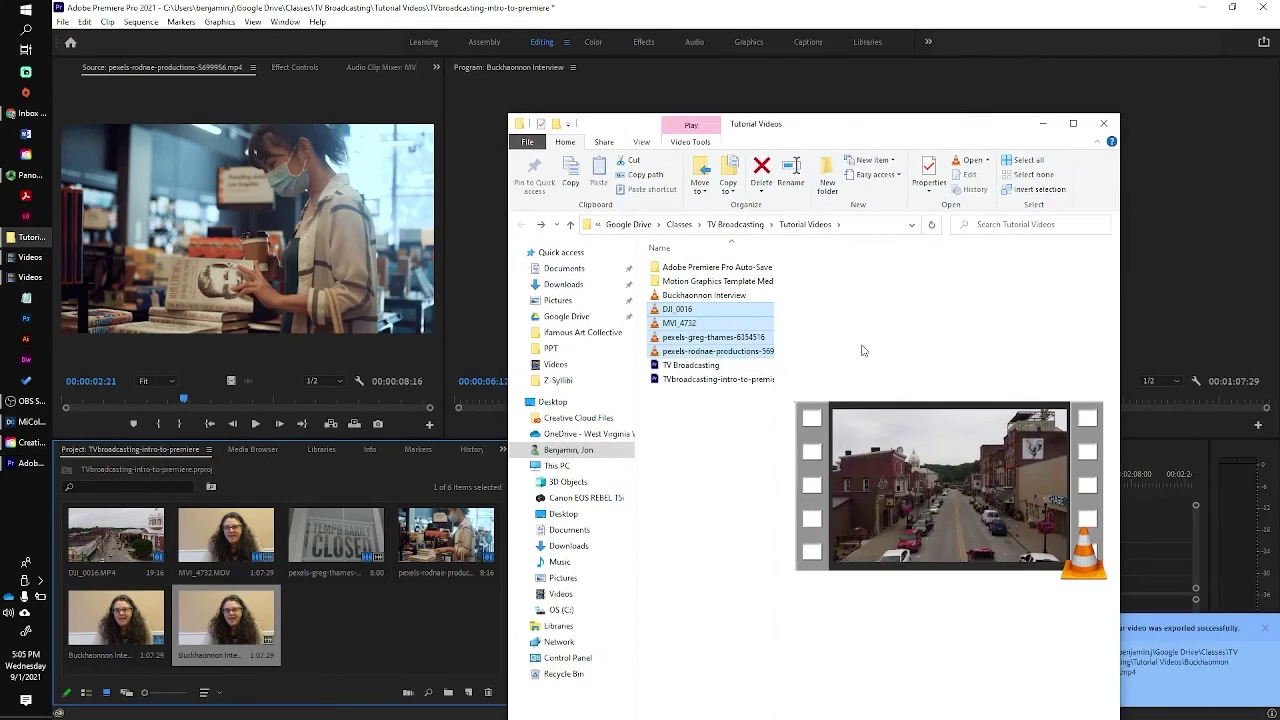
left_click(673, 297)
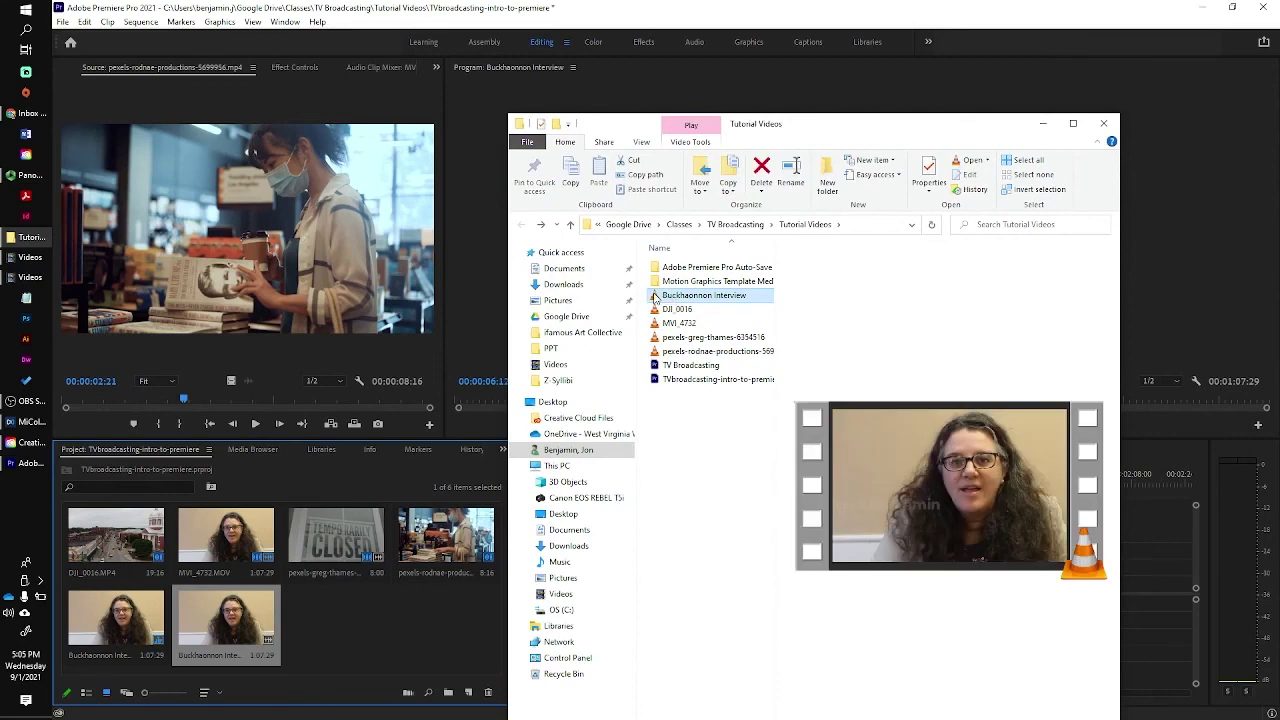
double_click(654, 297)
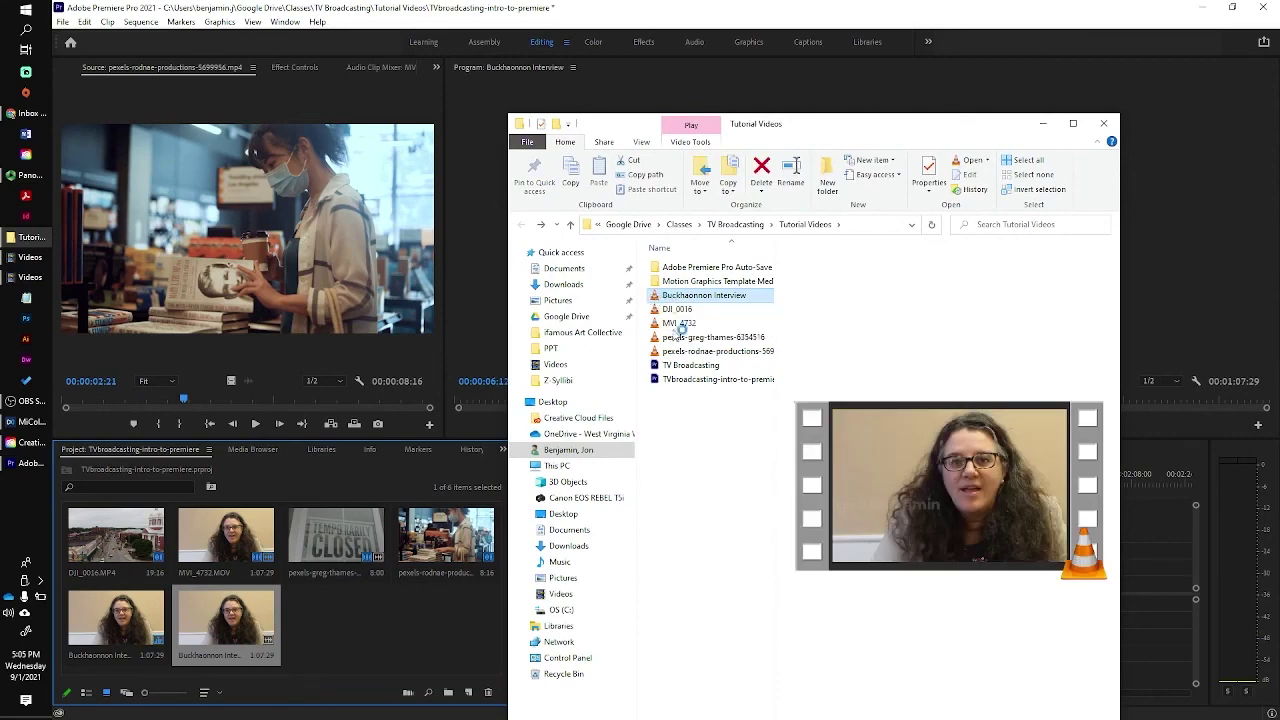